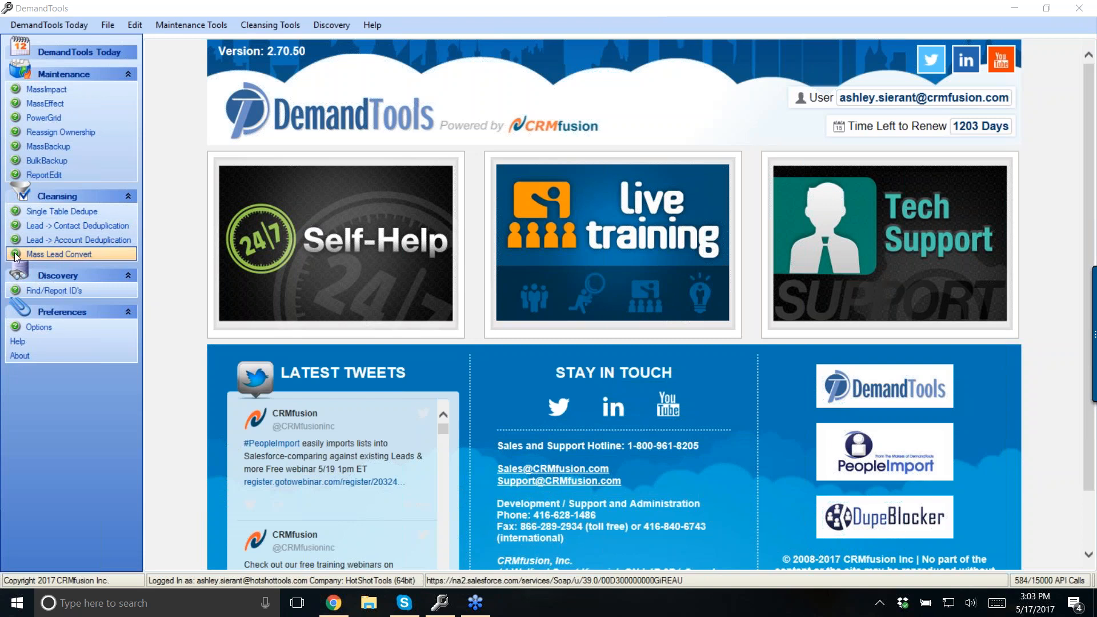
- Review the Lead to Contact Deduplication help page, covering its best practices and the Screen 1 comparison settings
click(15, 226)
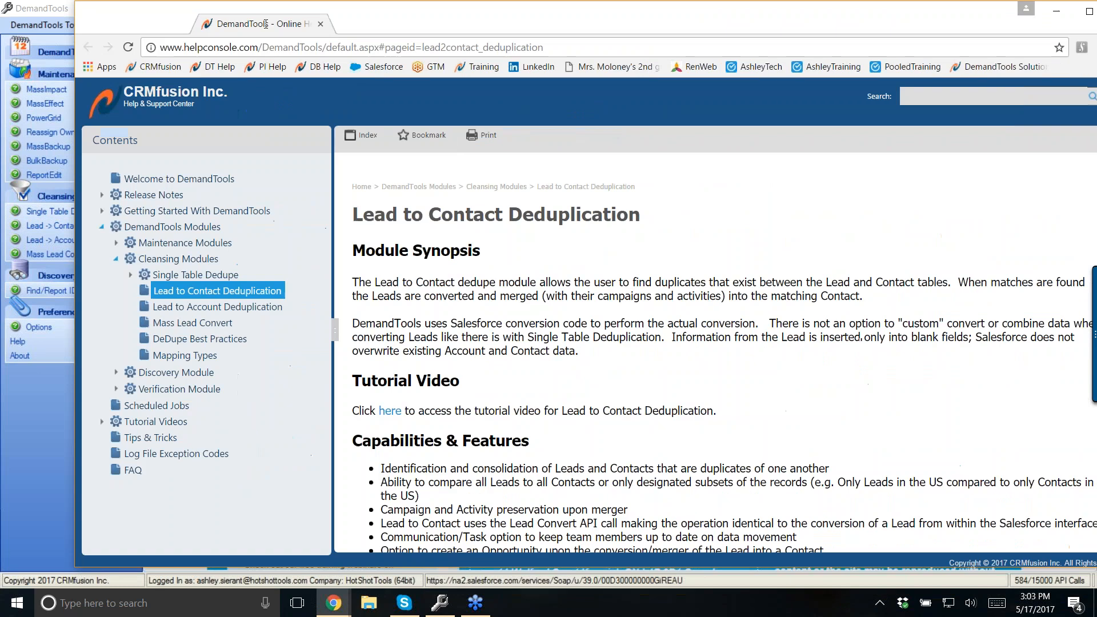
drag(266, 24, 288, 26)
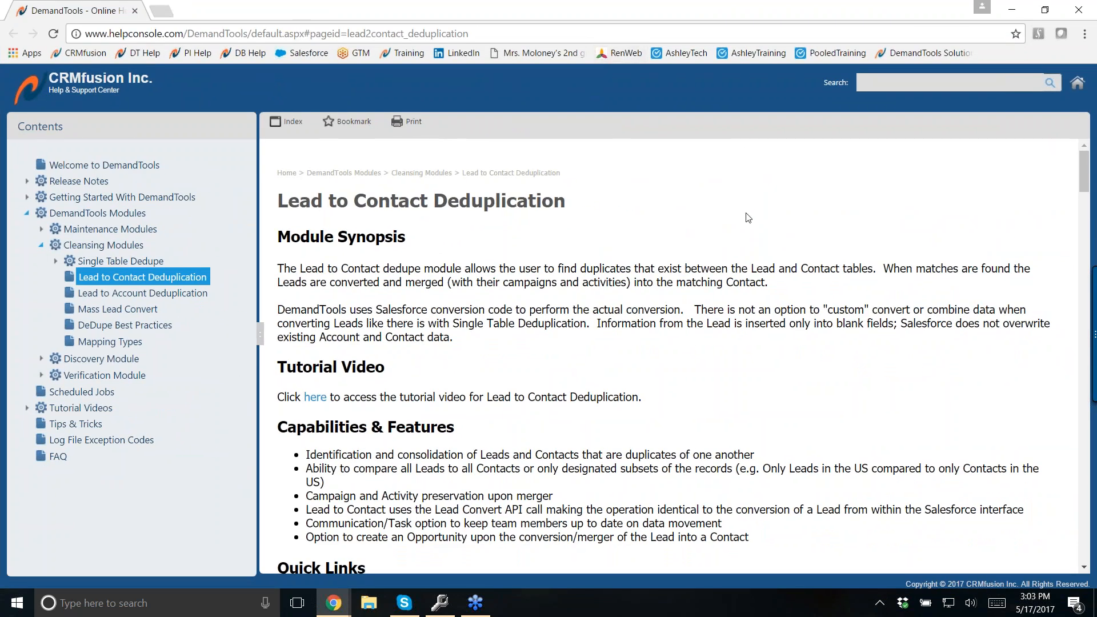
scroll(743, 240, down, 5)
scroll(731, 339, down, 10)
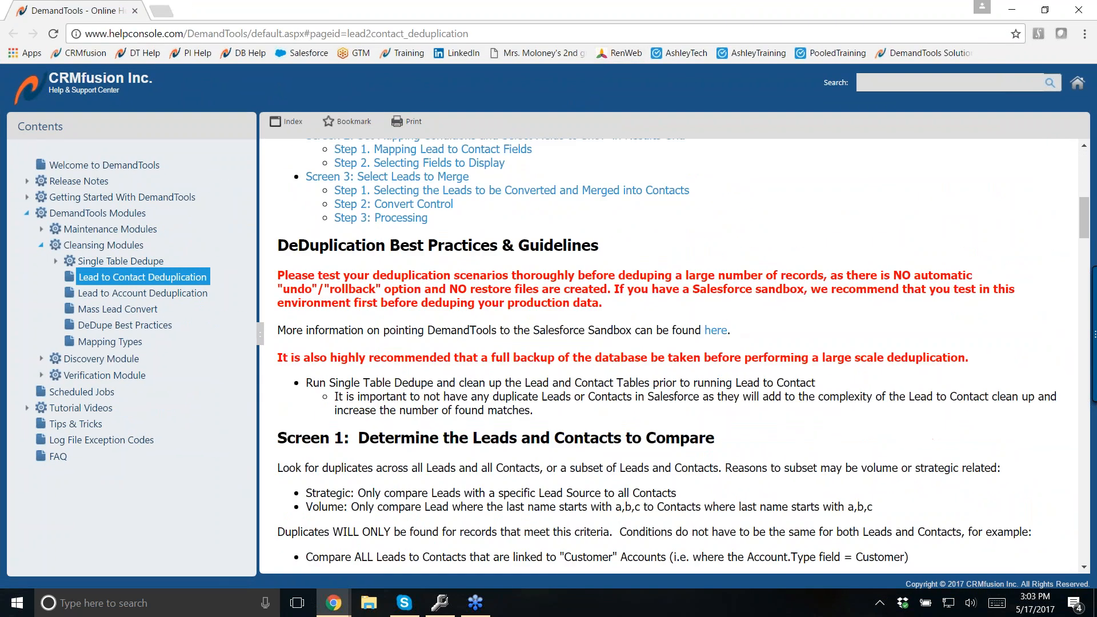
scroll(665, 409, down, 1)
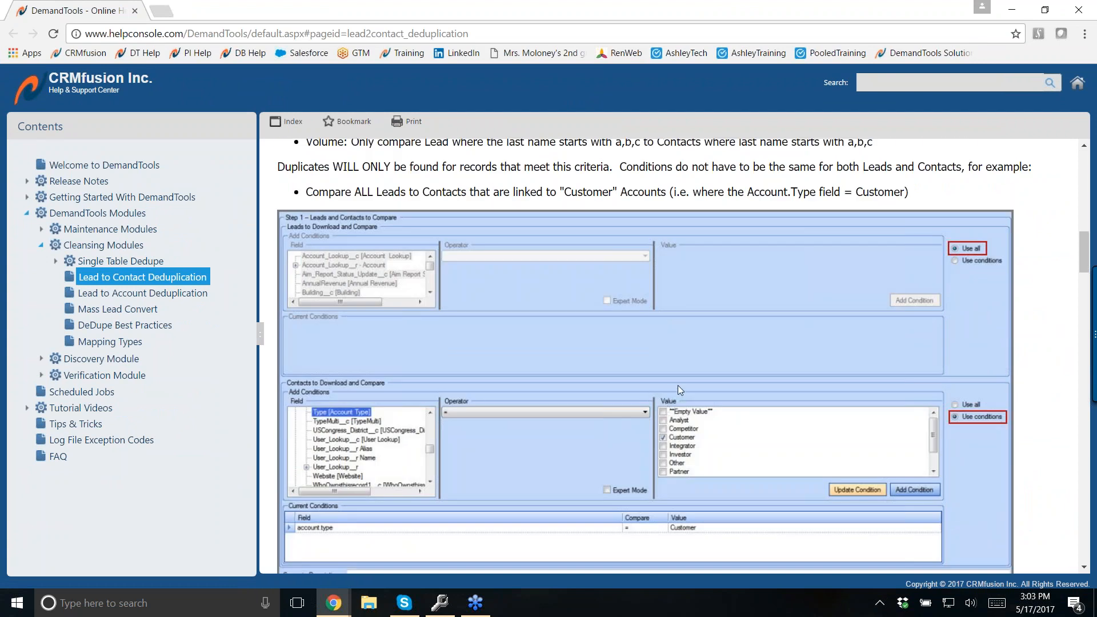
click(1011, 10)
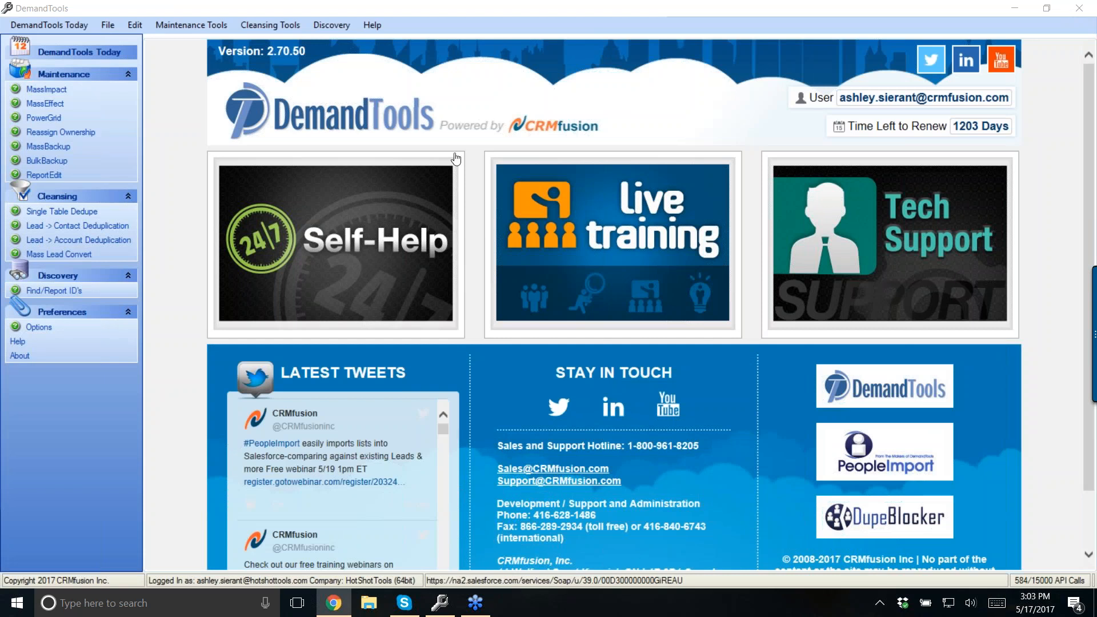
- View the Self-Help resources, including the knowledge base search and online help, and return to the start page
click(325, 232)
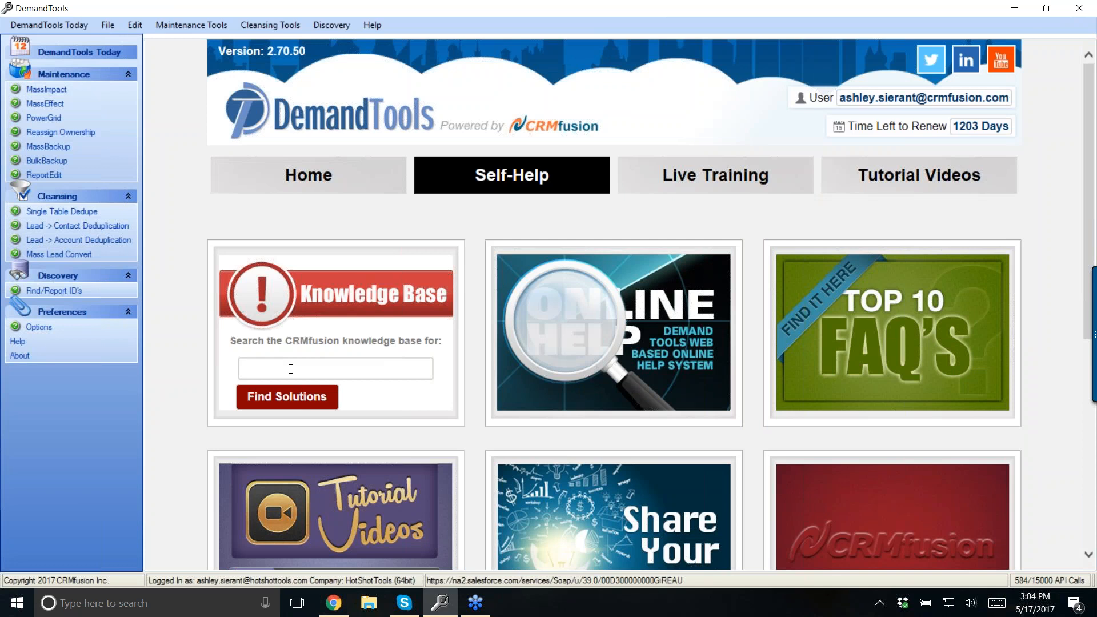
mouse_move(588, 305)
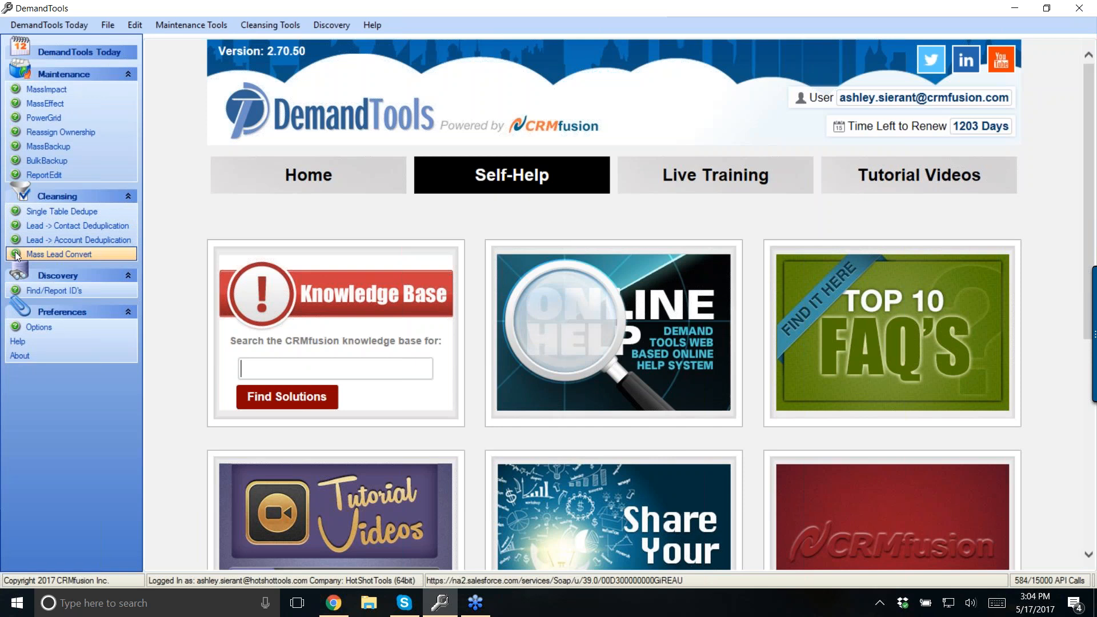
mouse_move(569, 322)
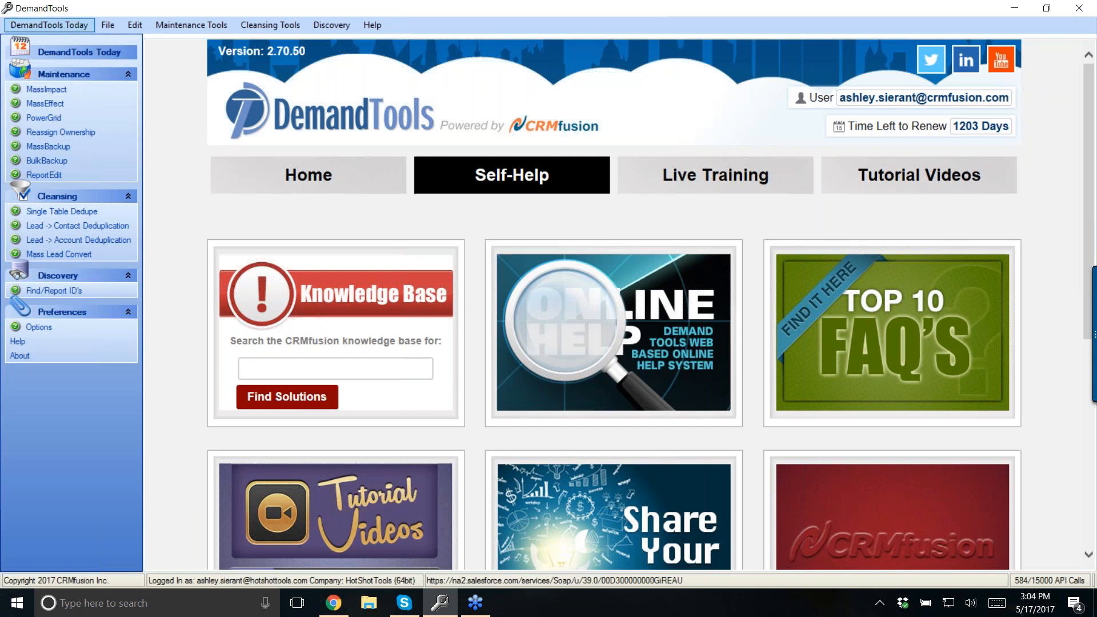
click(49, 25)
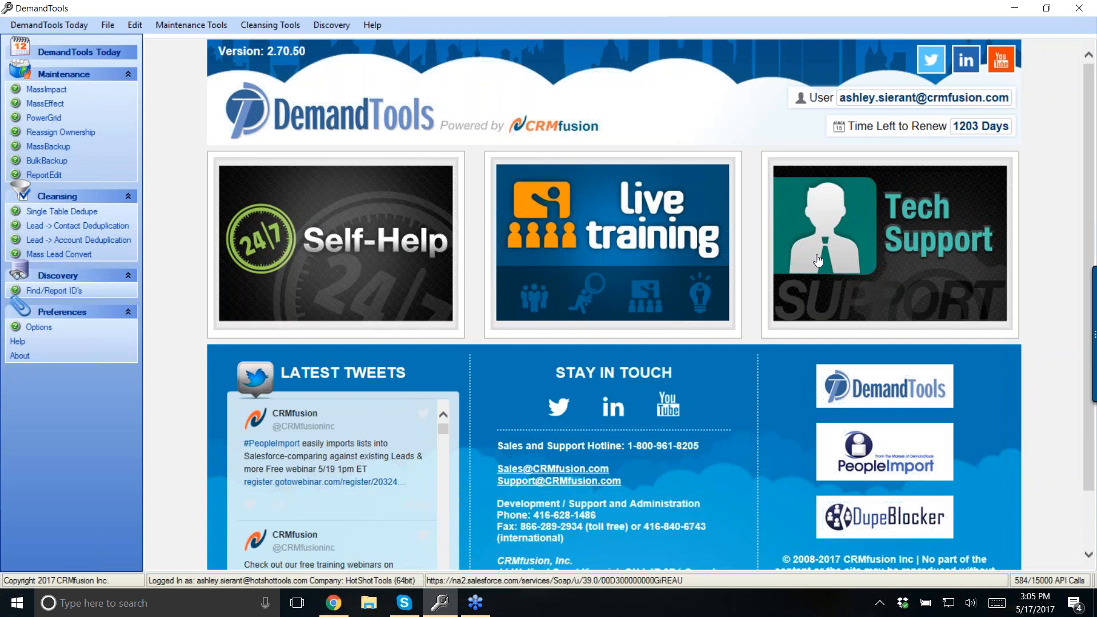
- View the Tech Support case form and return to the start page
click(915, 263)
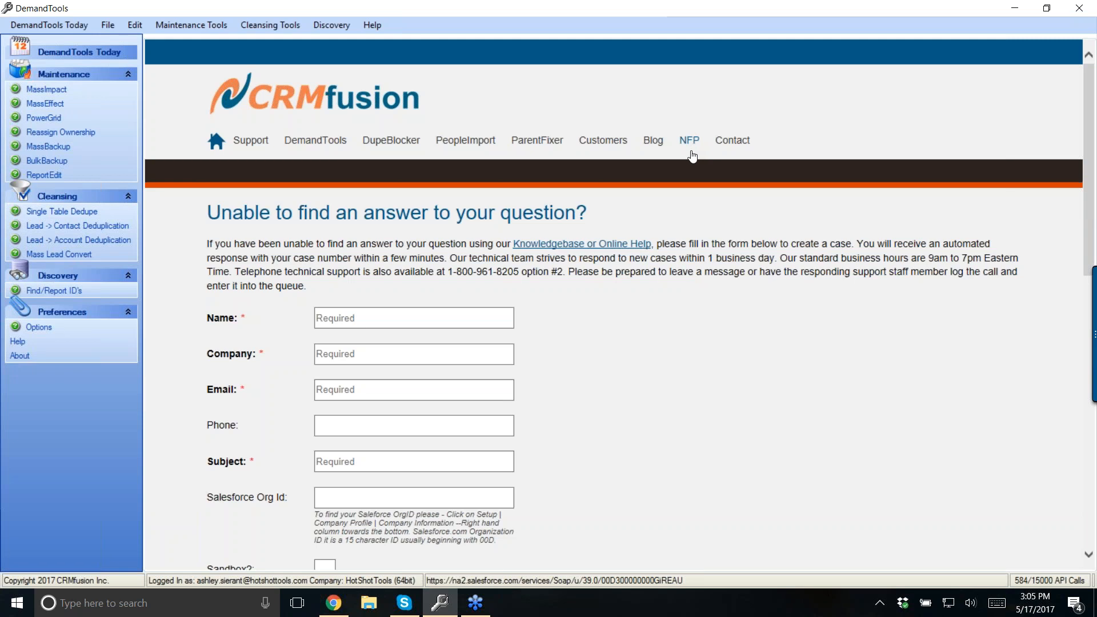
click(63, 25)
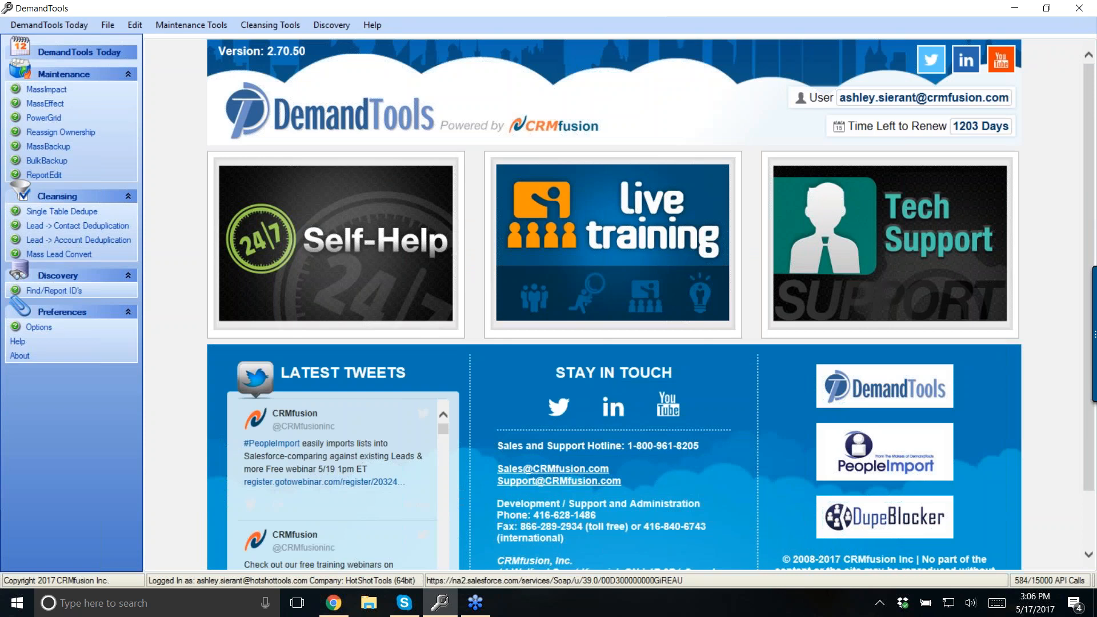
click(849, 205)
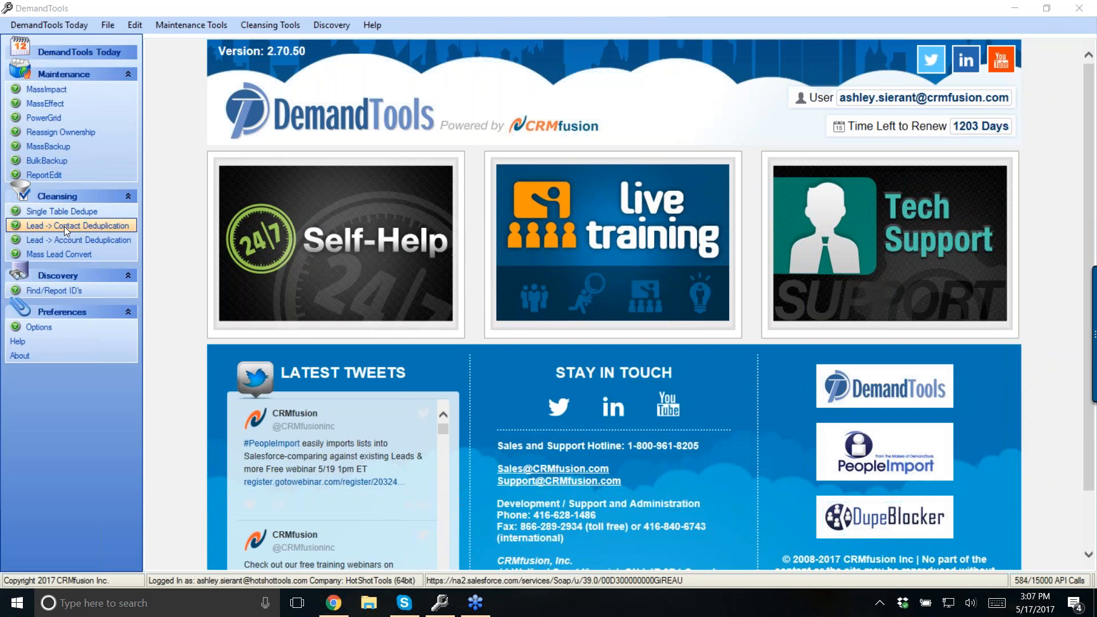
- Open the Lead to Contact Deduplication module and set both leads and contacts to use conditions
click(64, 226)
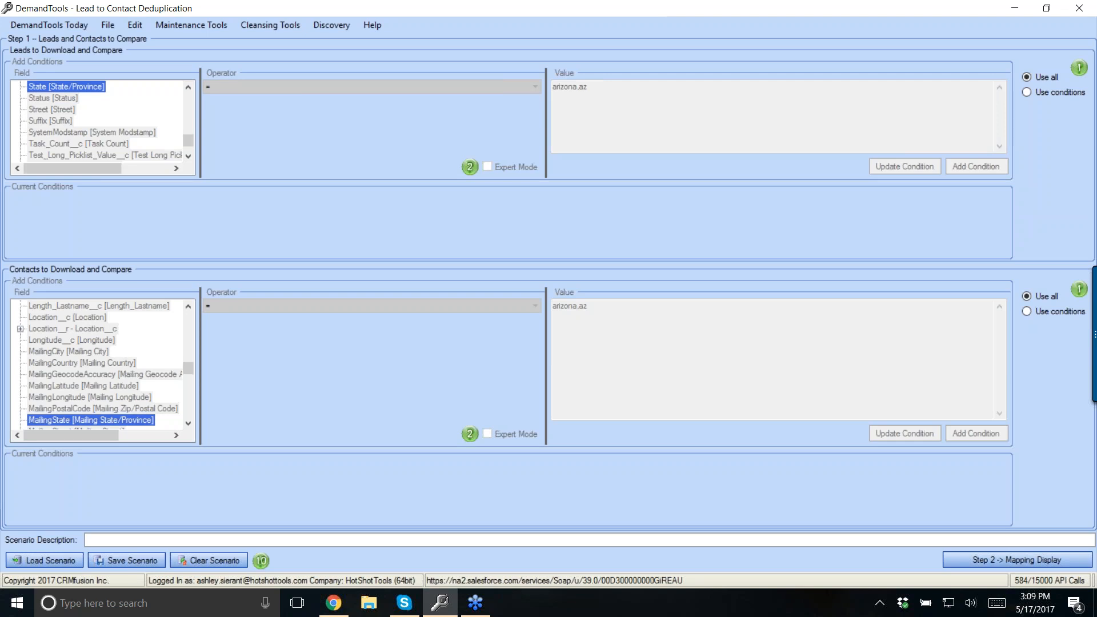
click(24, 563)
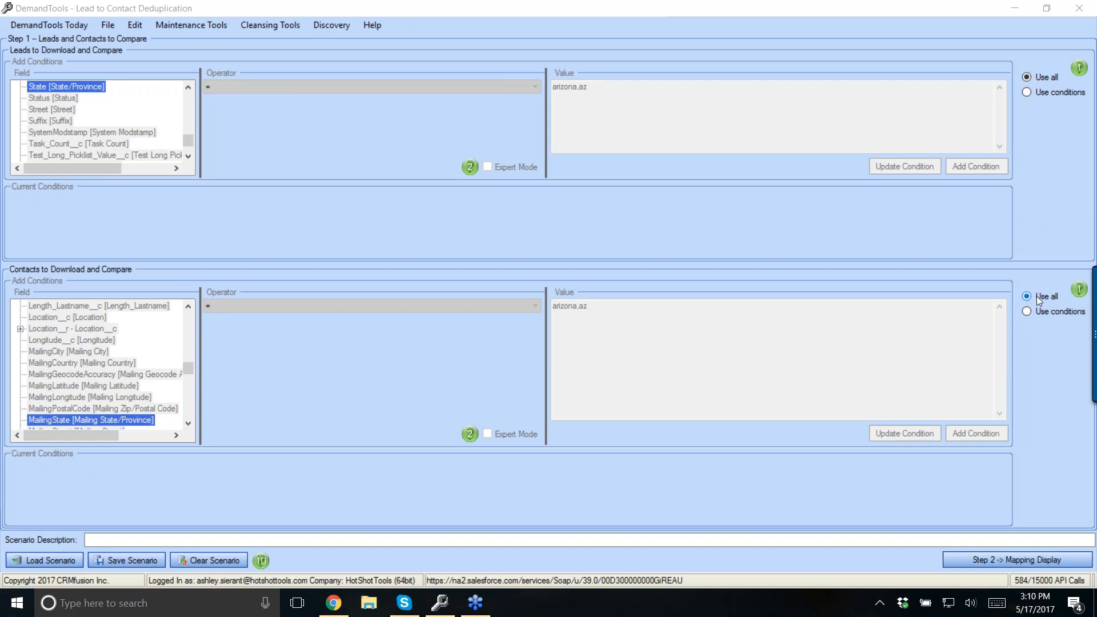
click(1028, 92)
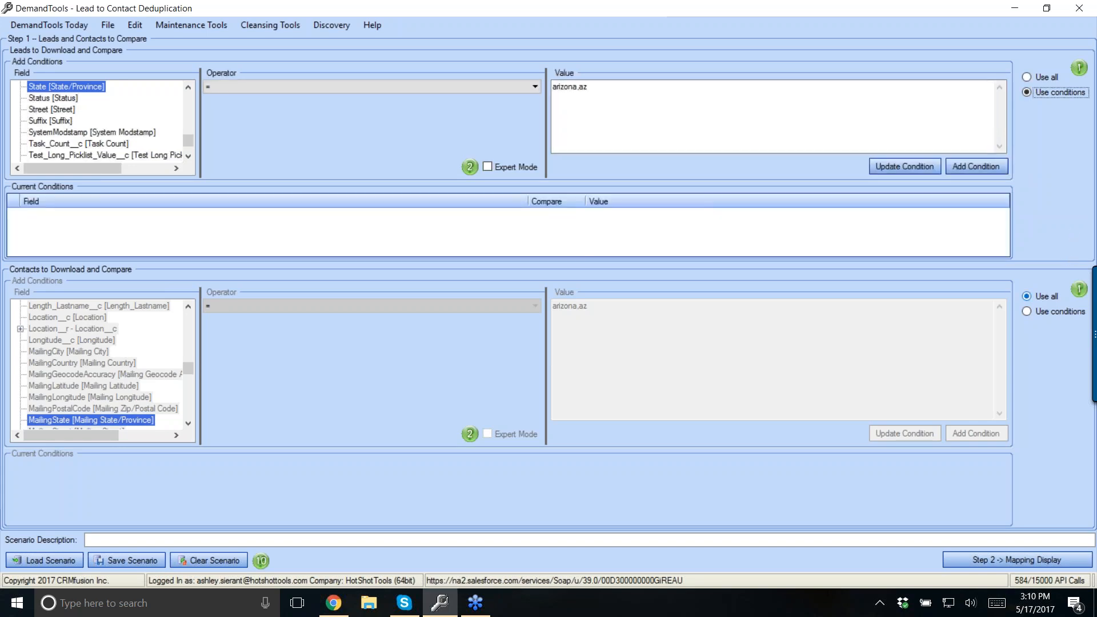
click(1060, 312)
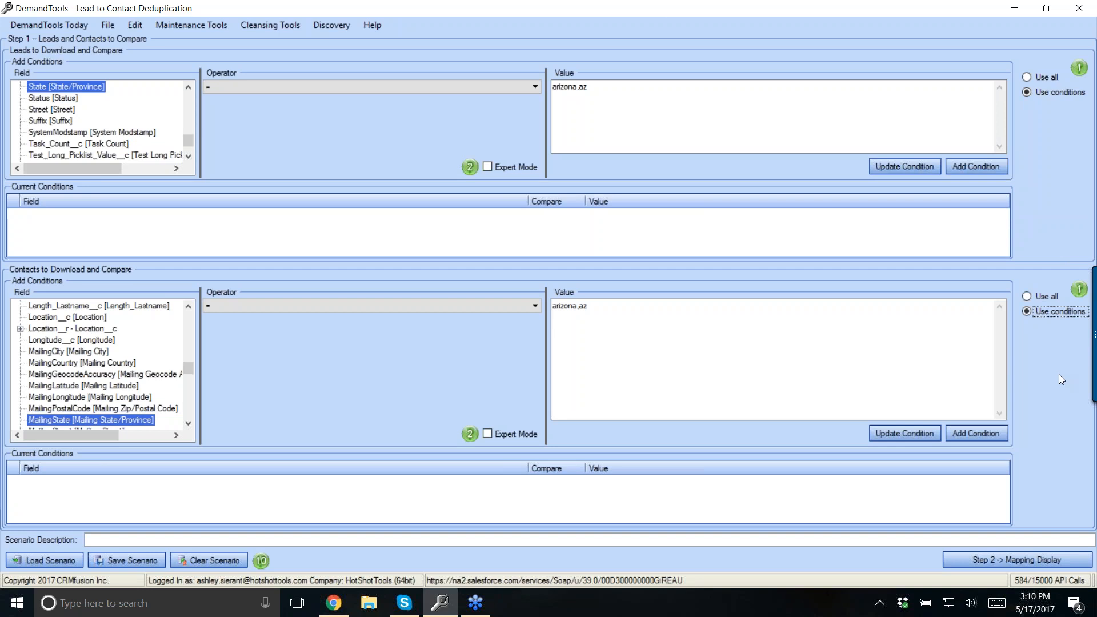
- Clear the leftover condition values for both the leads and the contacts
click(707, 135)
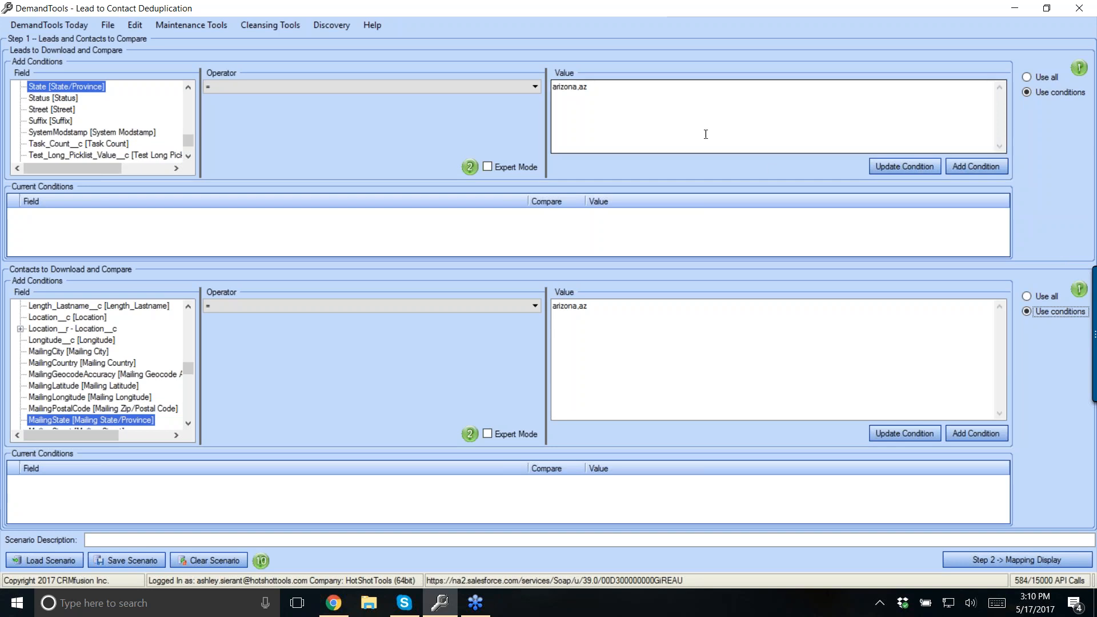
key(Delete)
click(708, 387)
key(Delete)
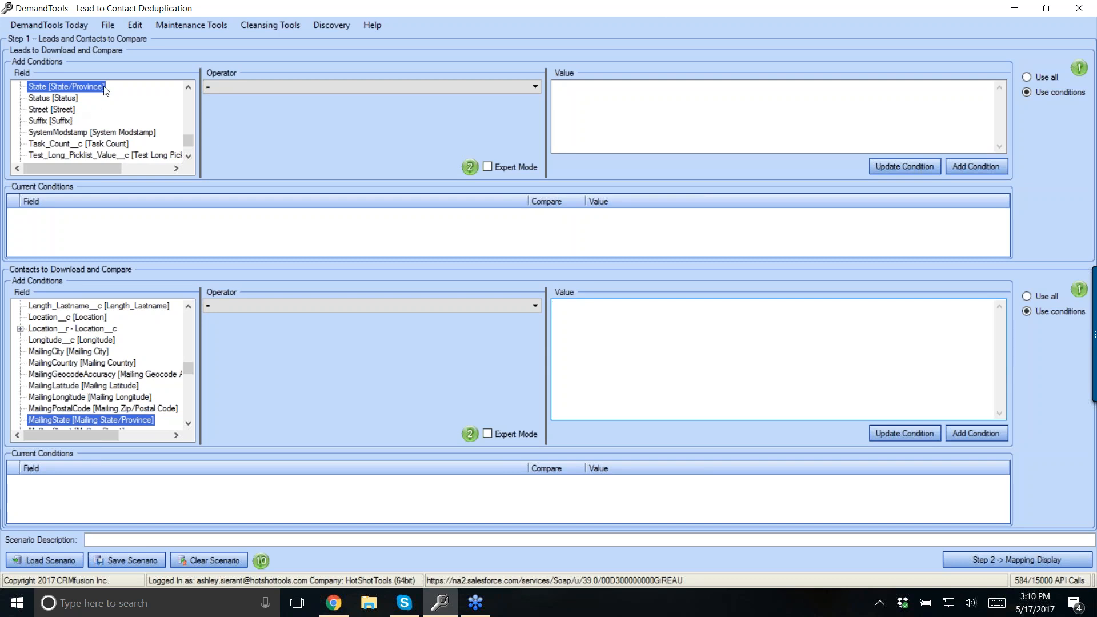
- Add a lead condition where State [State/Province] = arizona,az
scroll(103, 90, up, 1)
click(52, 123)
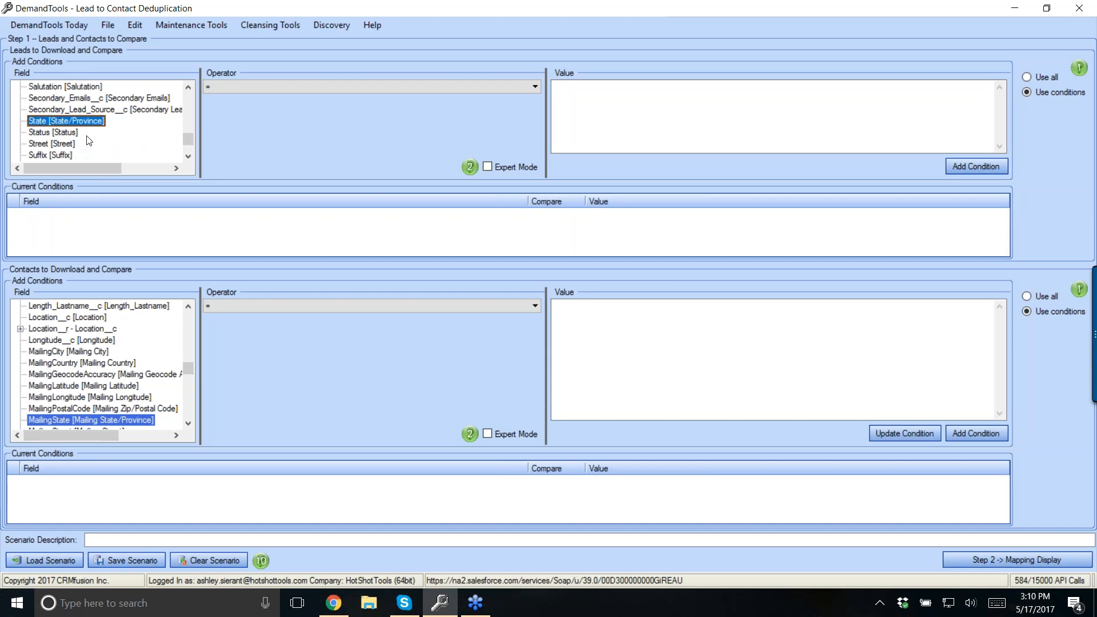
click(282, 87)
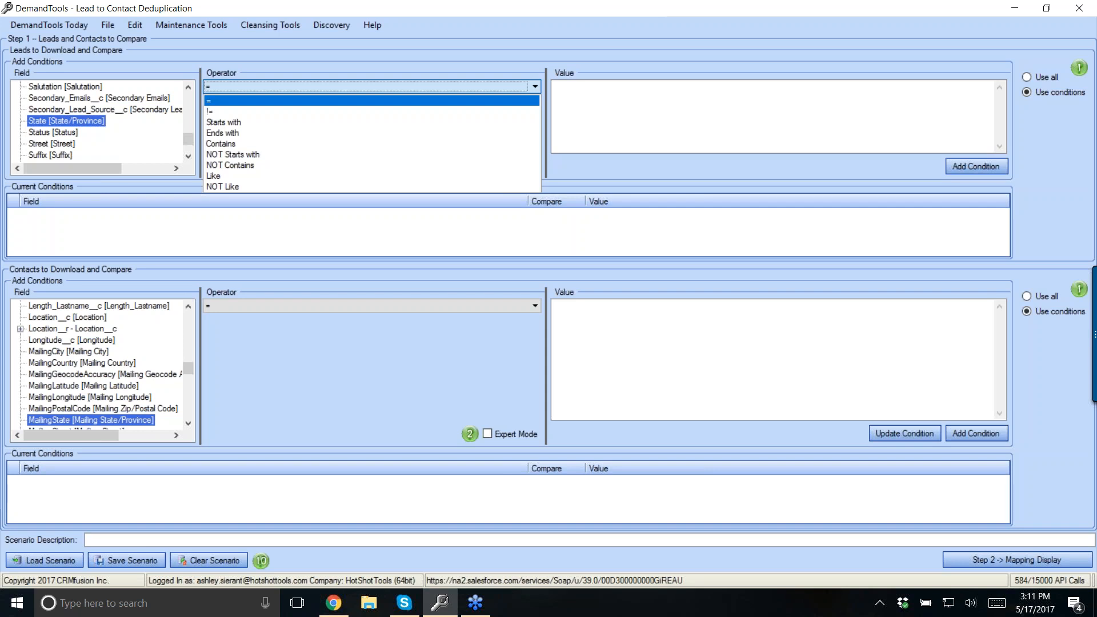
click(285, 91)
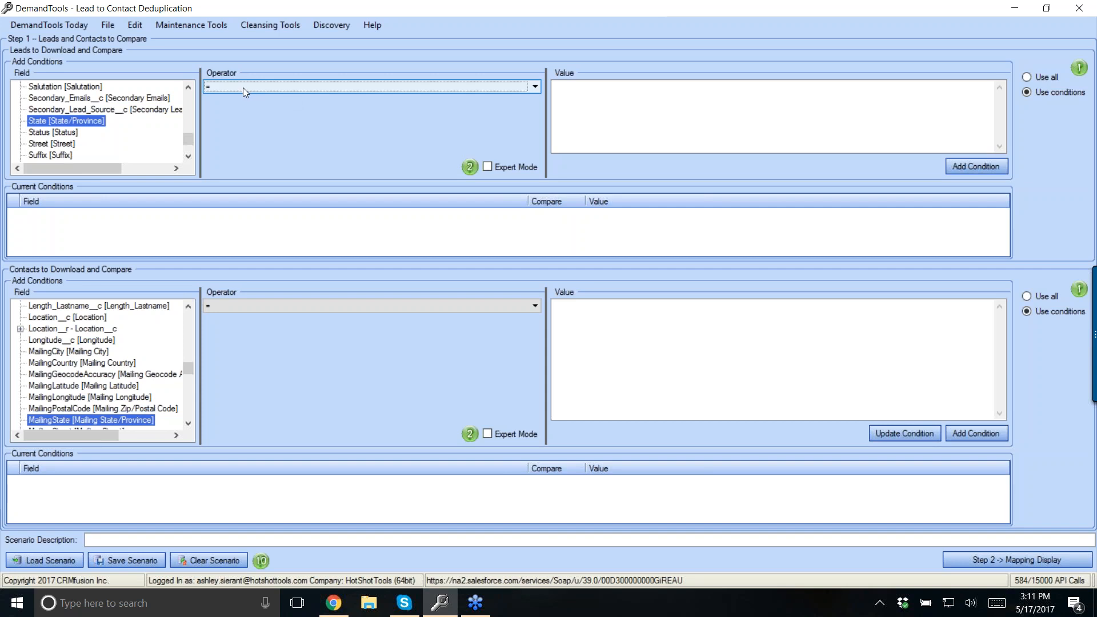
click(664, 97)
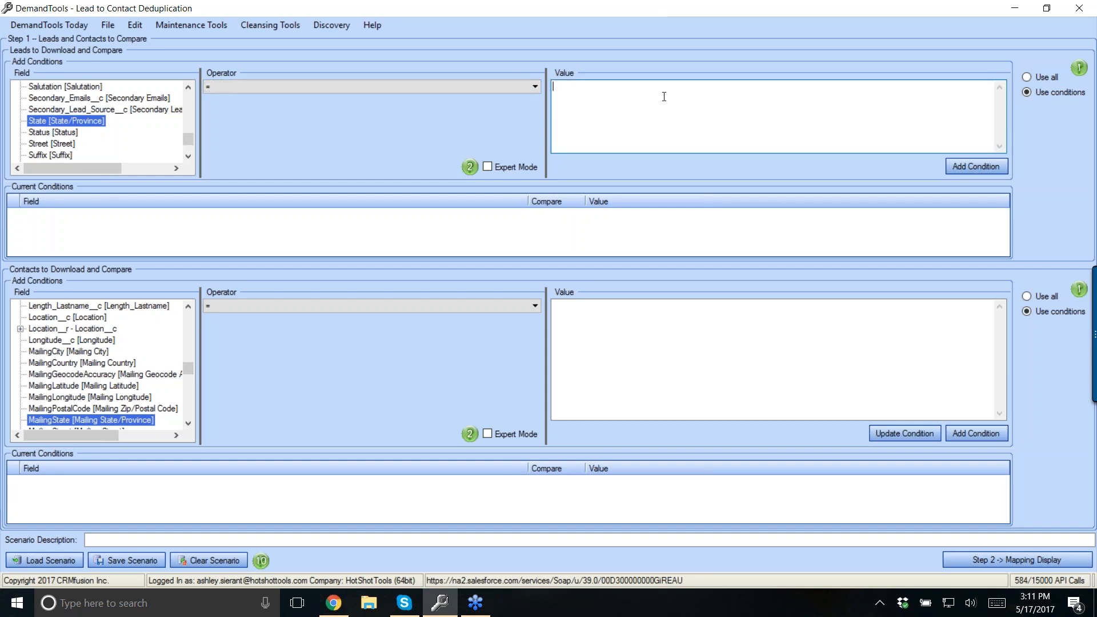
text(arizona)
text(az)
click(973, 168)
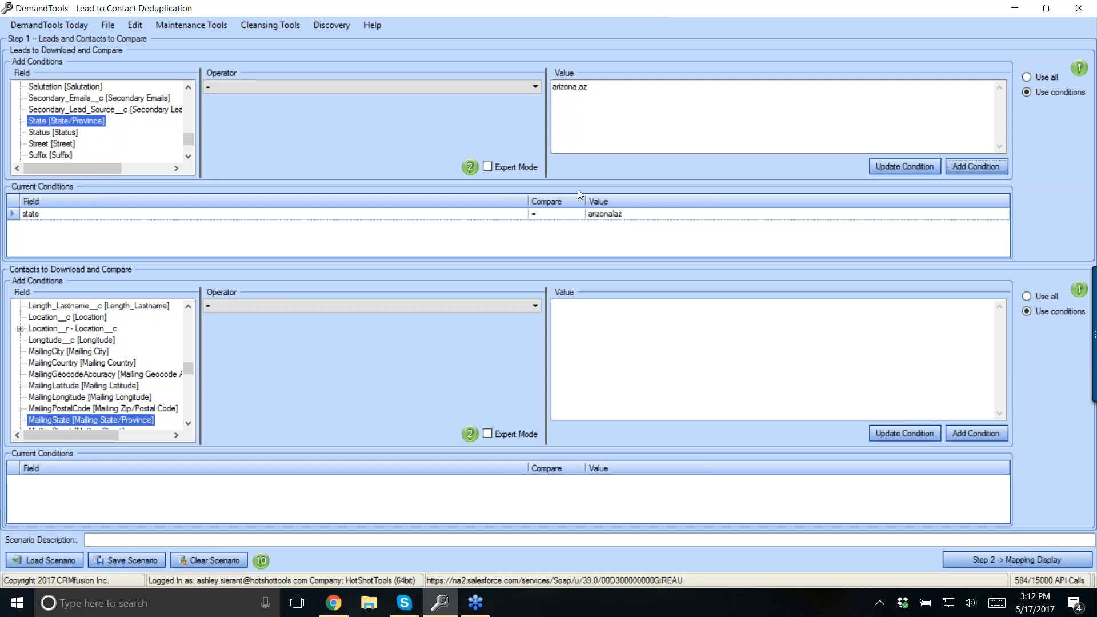
- Add a contact condition where MailingState = arizona,az, copying the value from the lead condition, and keep only one copy of it
click(48, 422)
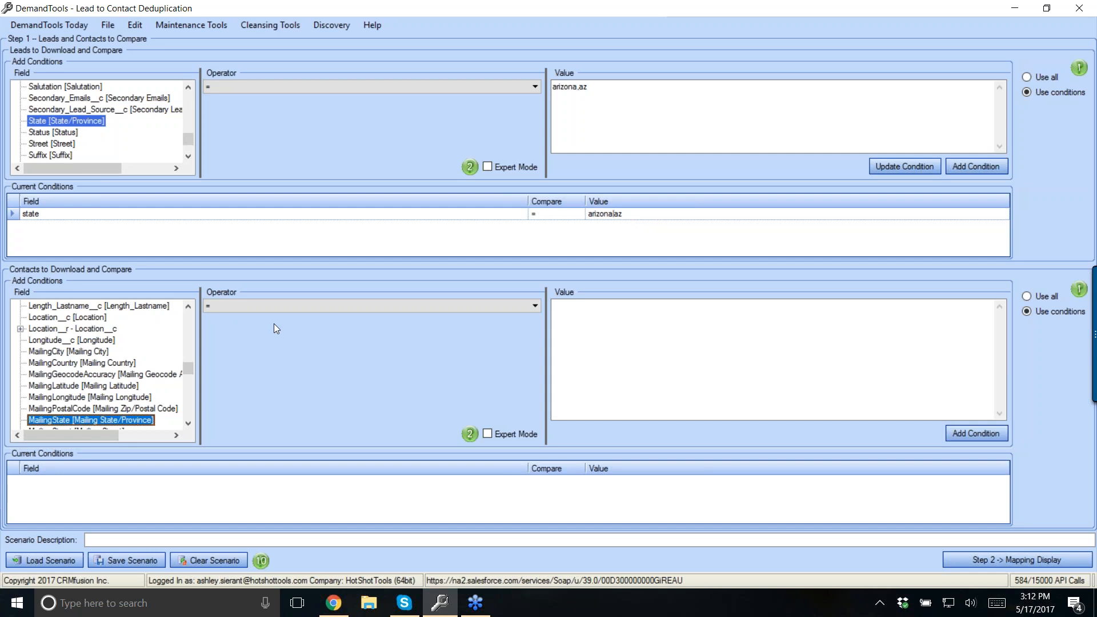
click(631, 95)
drag(631, 95, 552, 86)
right_click(577, 88)
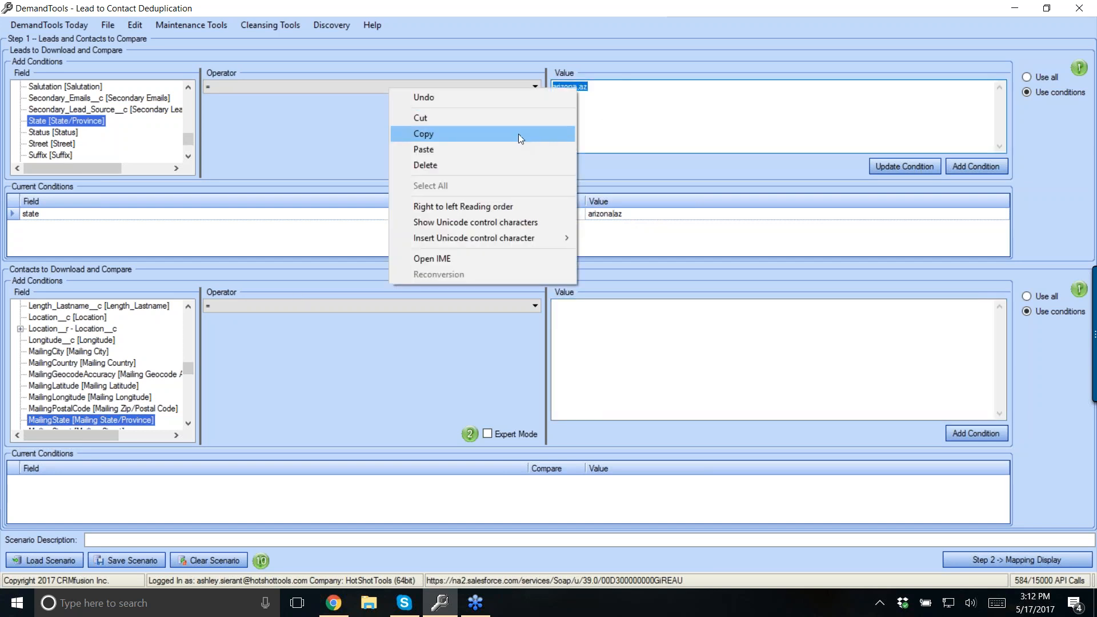
click(518, 134)
click(571, 313)
right_click(568, 312)
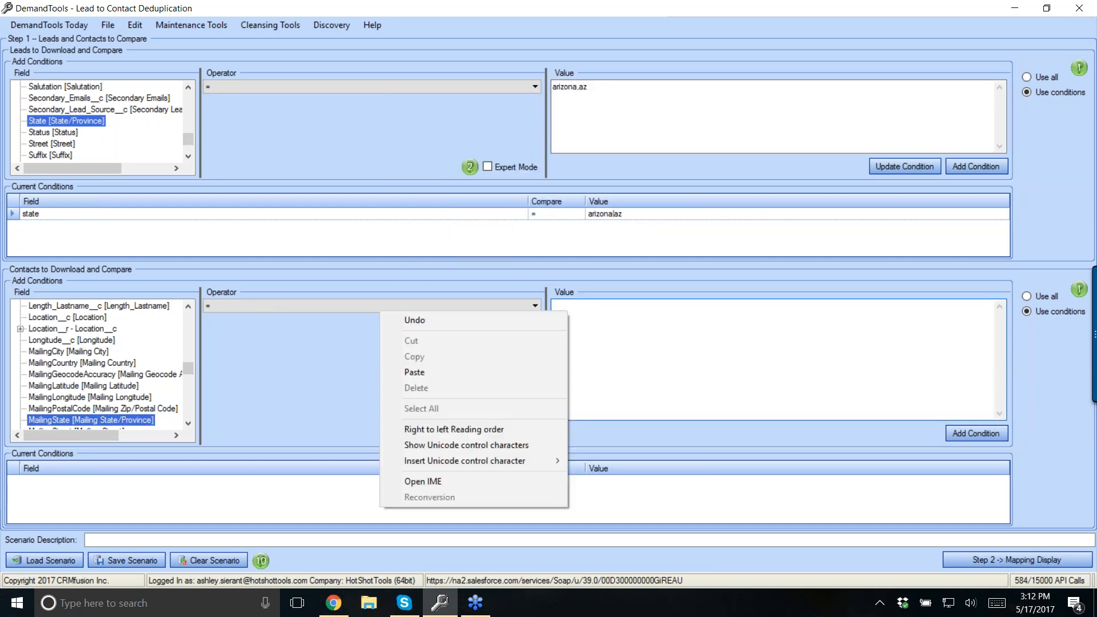
click(514, 370)
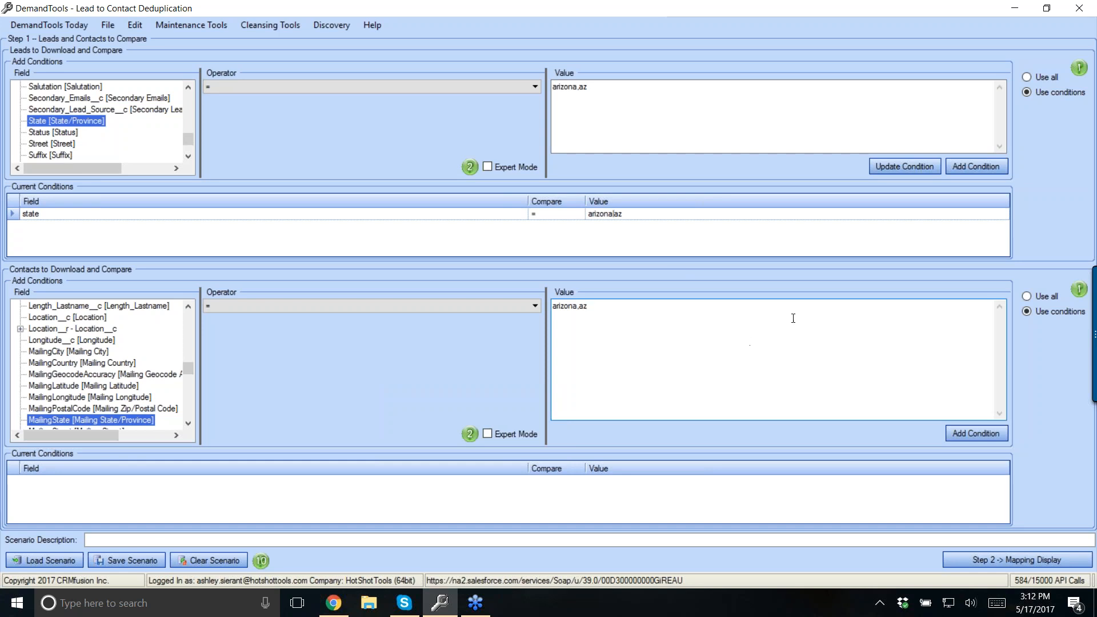
double_click(980, 433)
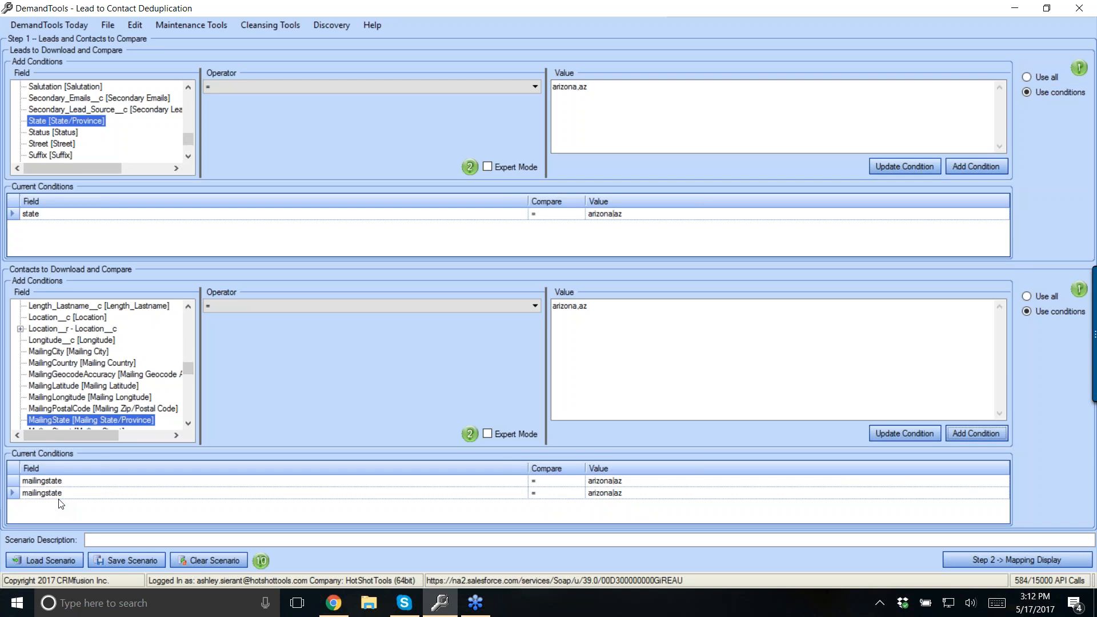
click(20, 494)
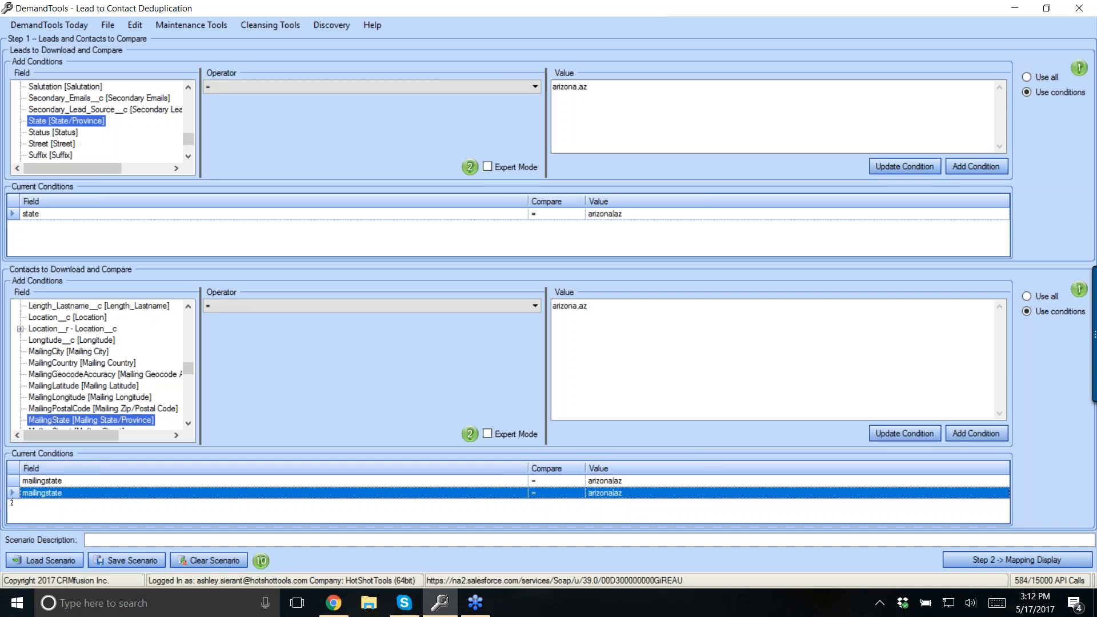
key(Delete)
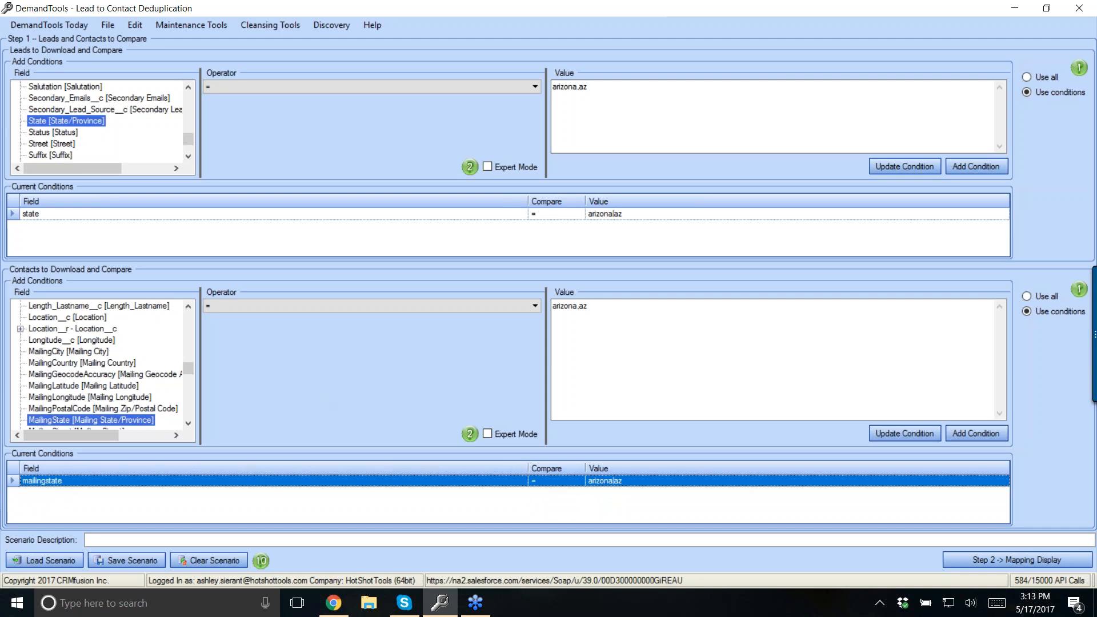
- Proceed to the mapping conditions and add one that maps the lead FirstName field to the contact FirstName field
click(966, 561)
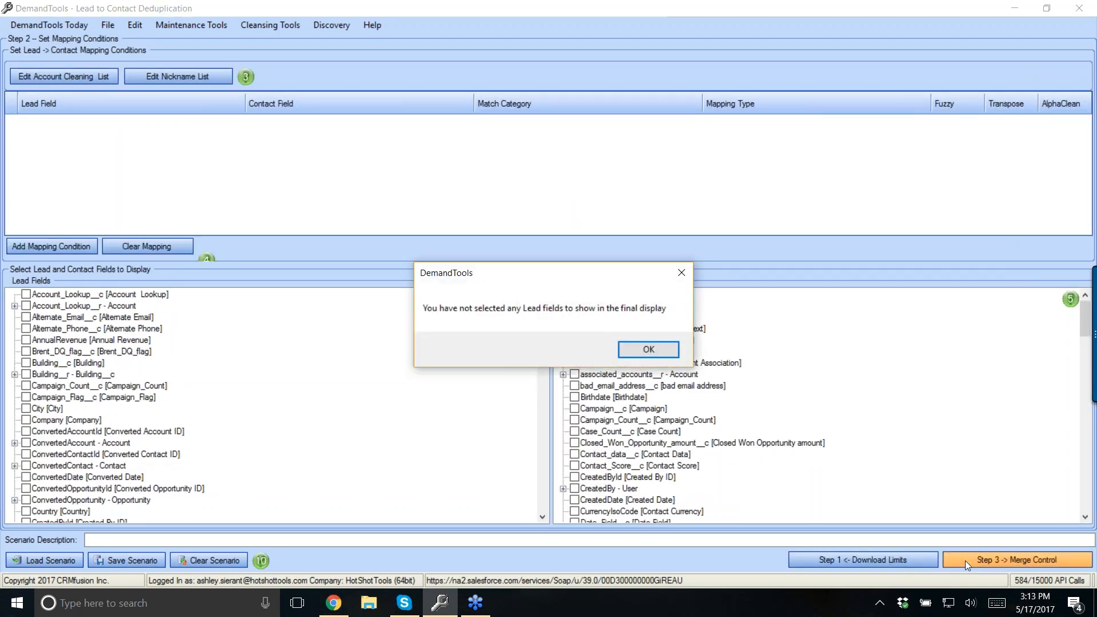
click(637, 350)
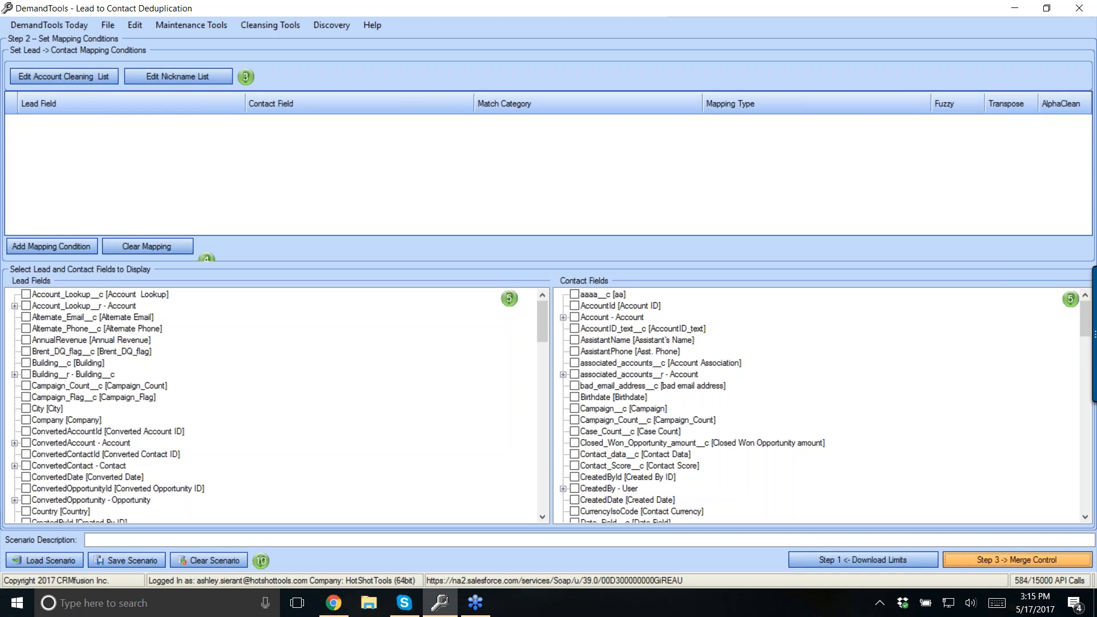
click(34, 245)
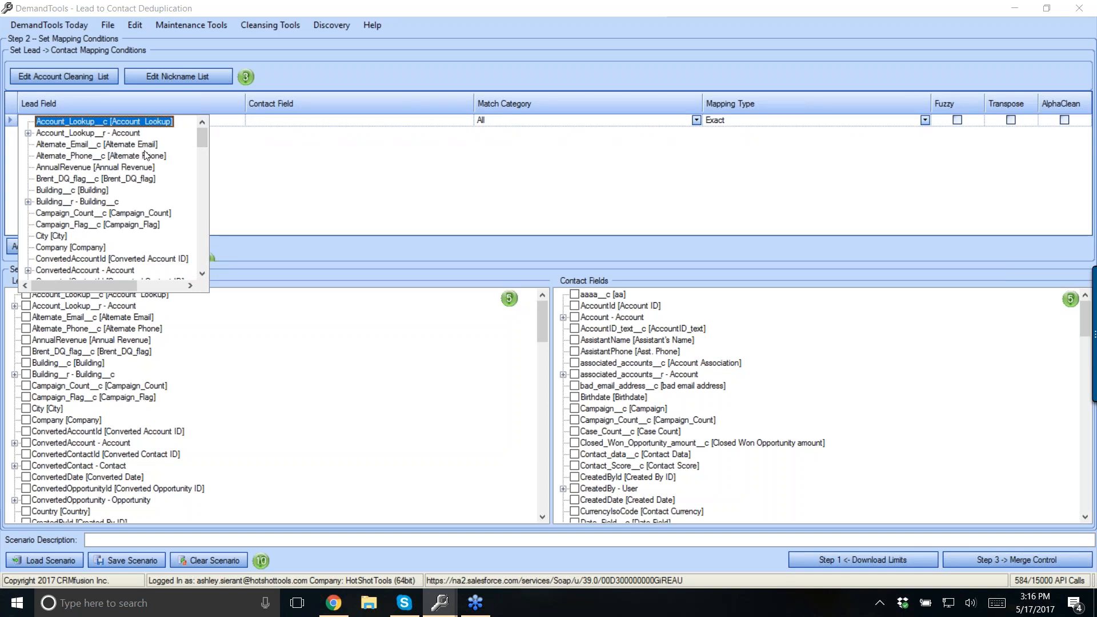
key(f)
scroll(89, 225, down, 1)
click(67, 247)
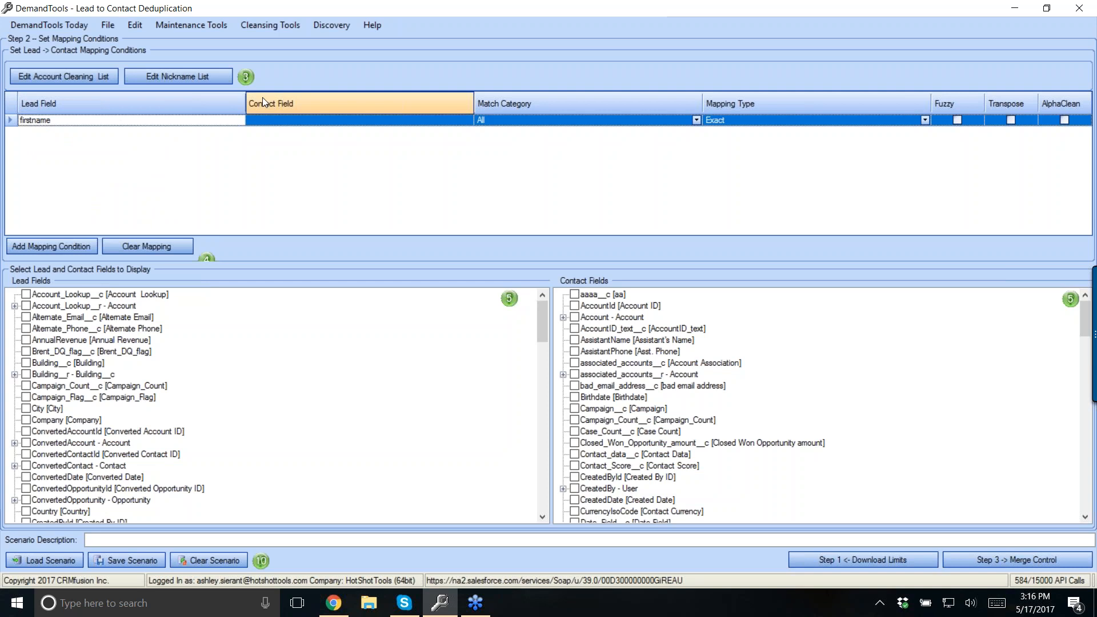
click(265, 121)
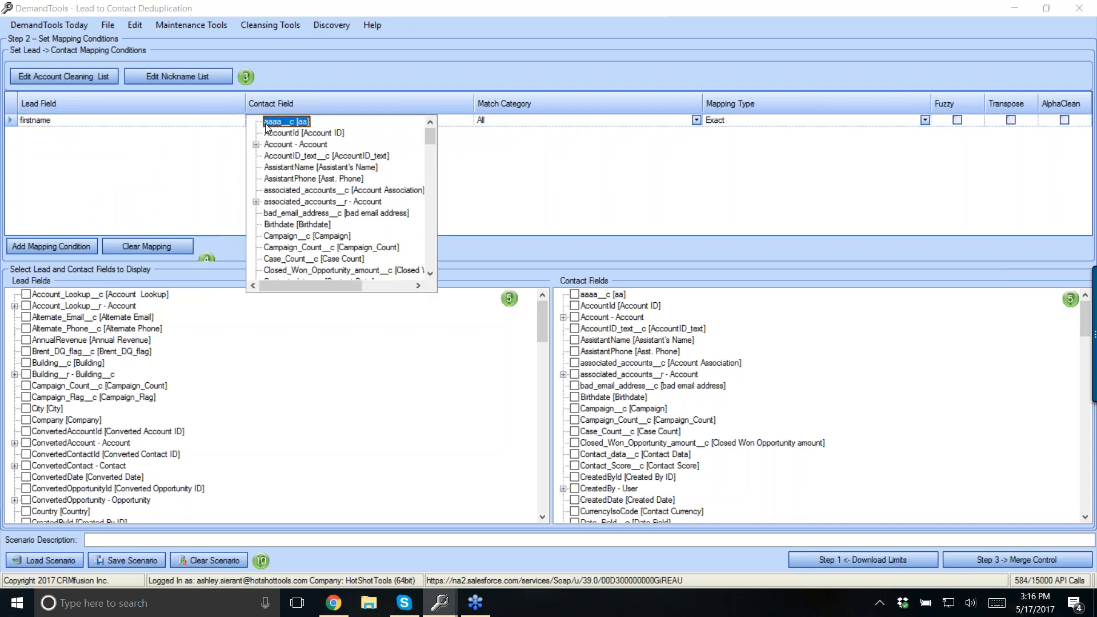
key(f)
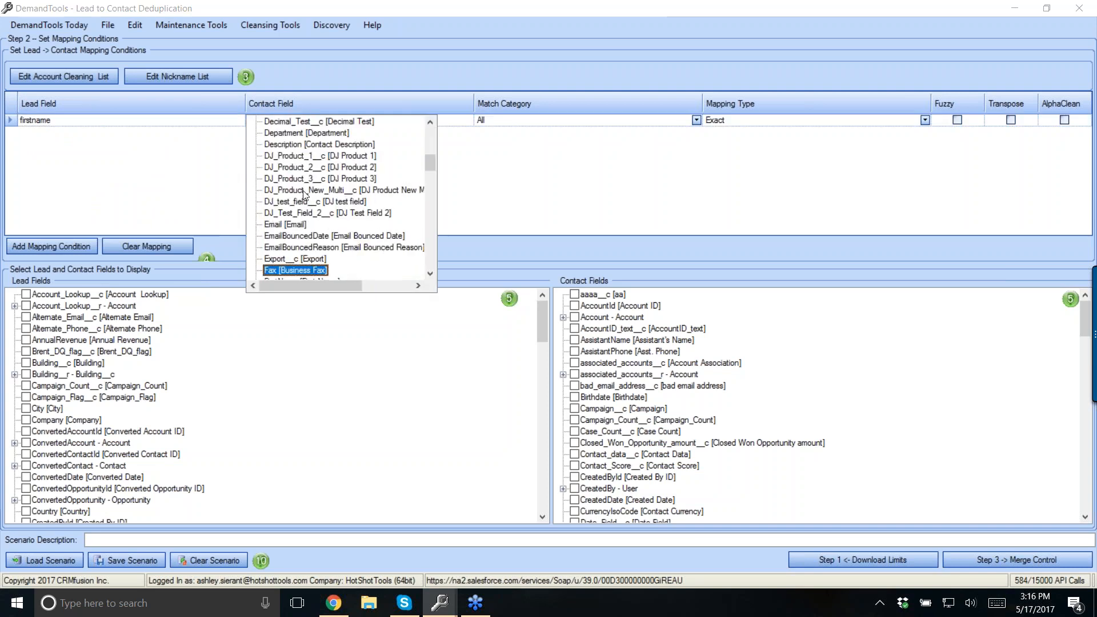
scroll(303, 195, down, 1)
click(292, 249)
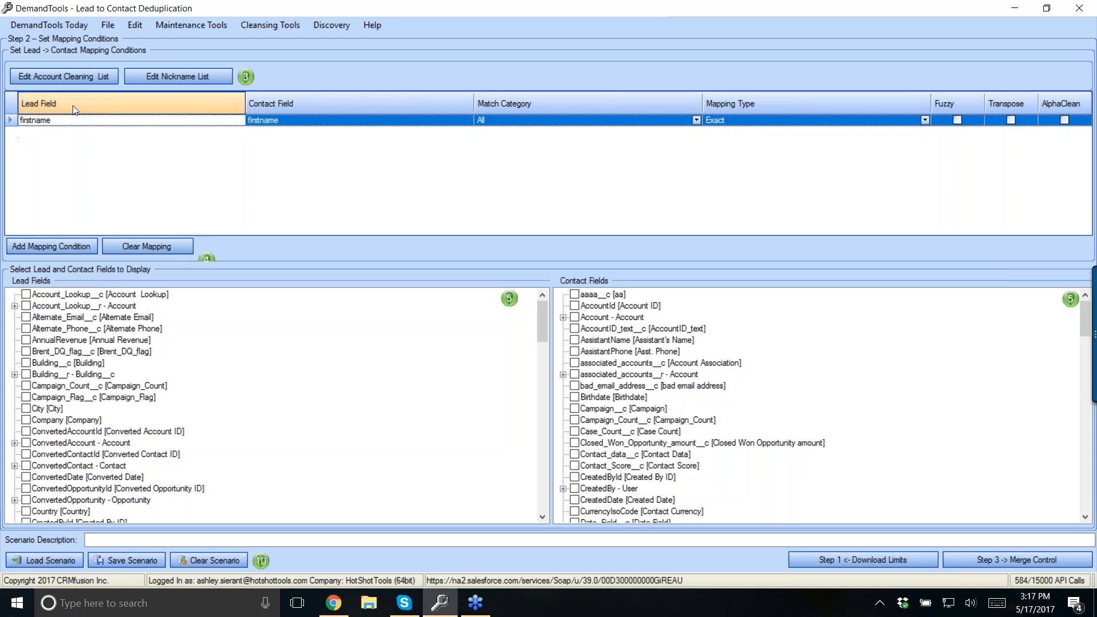
- Add a mapping condition that maps the lead LastName field to the contact LastName field
click(23, 248)
key(l)
key(l)
key(l)
key(l)
key(l)
key(l)
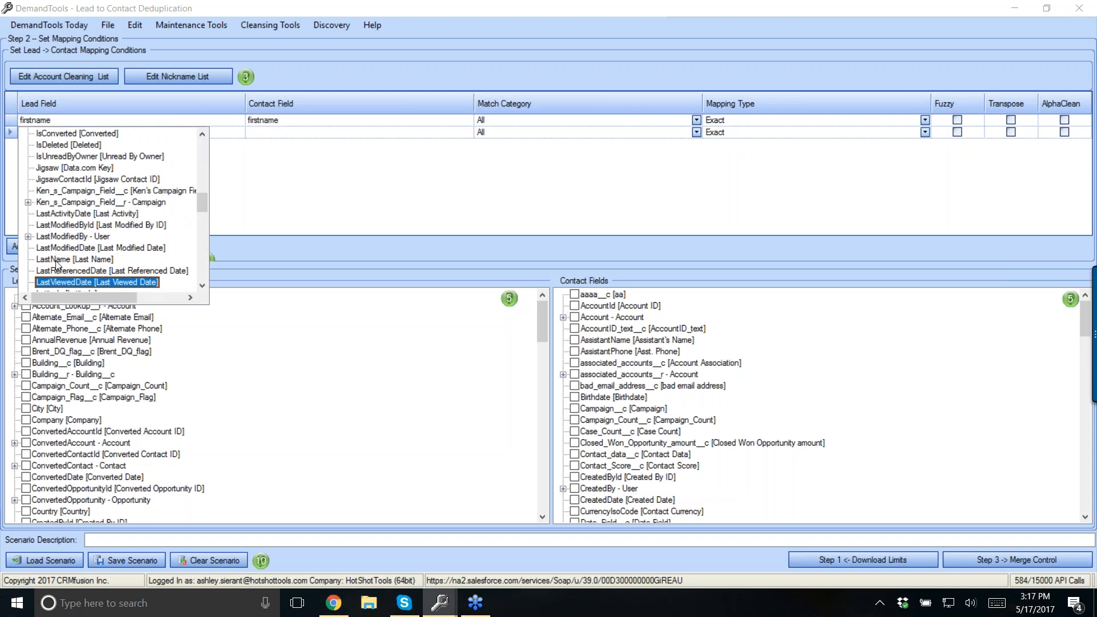
click(58, 270)
click(274, 135)
key(l)
key(l)
key(l)
key(l)
key(l)
key(l)
key(l)
key(l)
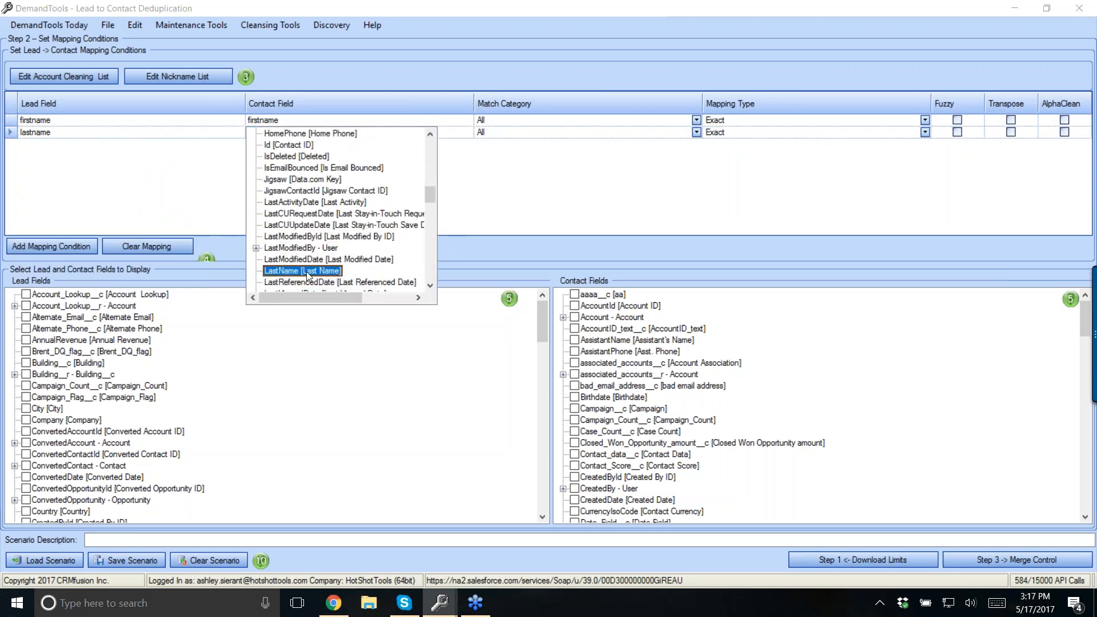
click(307, 271)
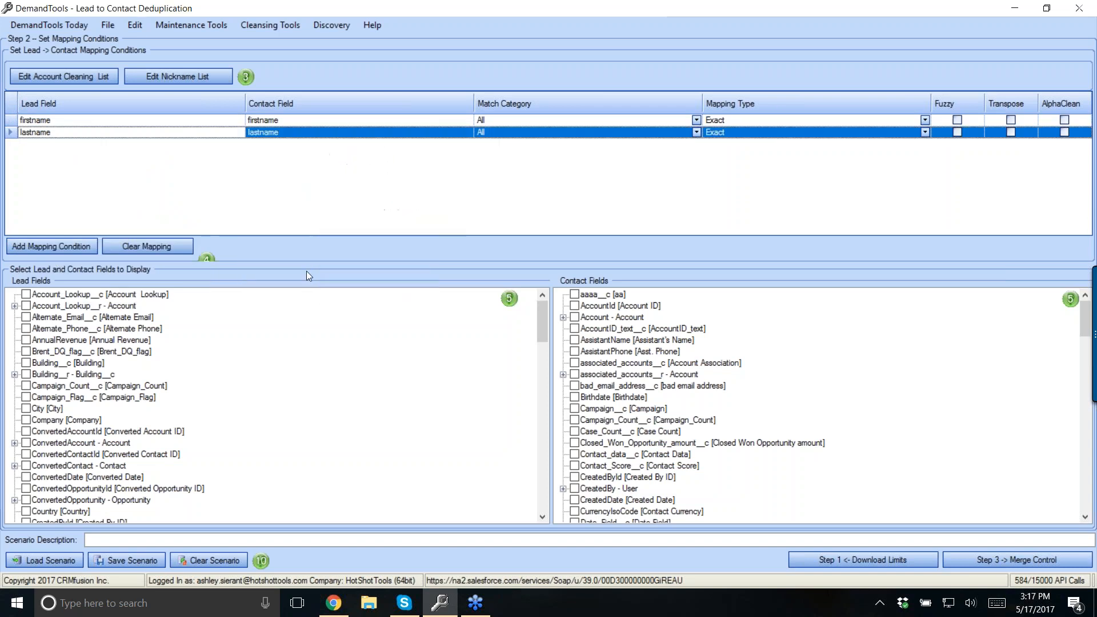
- Add a mapping condition that maps the lead Company field to the Name [Account Name] field of the contact's Account
click(54, 245)
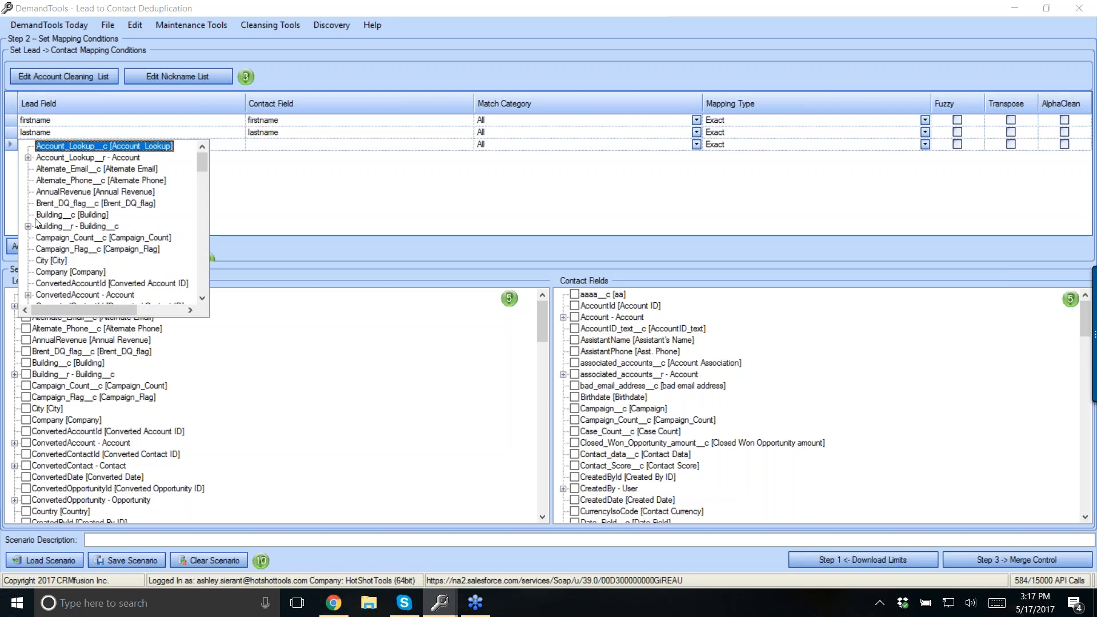
key(c)
key(c)
click(60, 272)
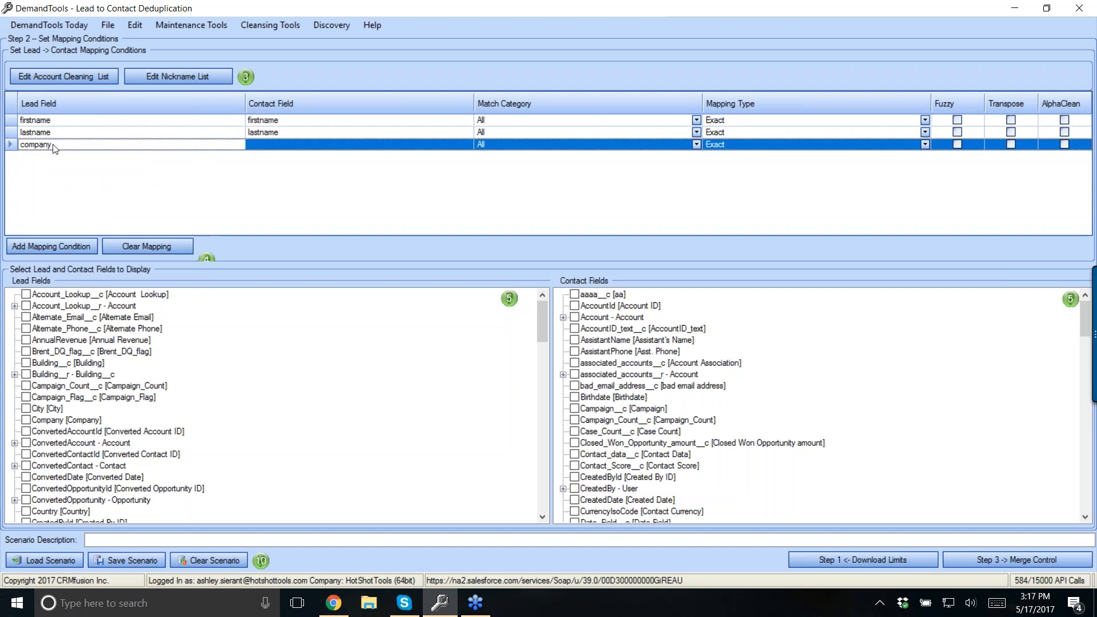
click(277, 146)
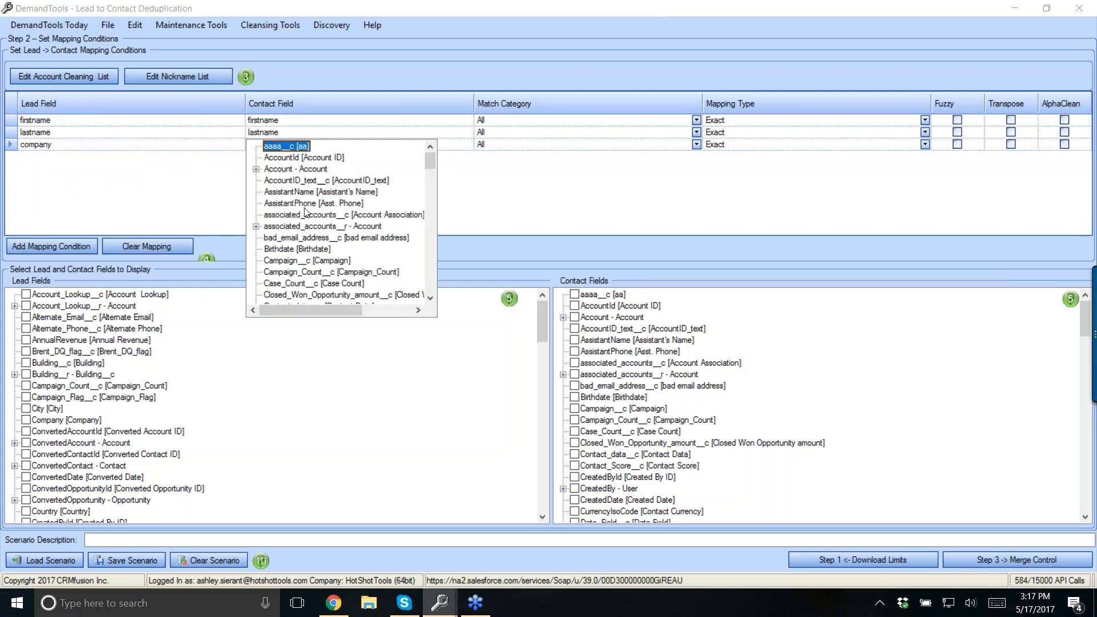
click(256, 170)
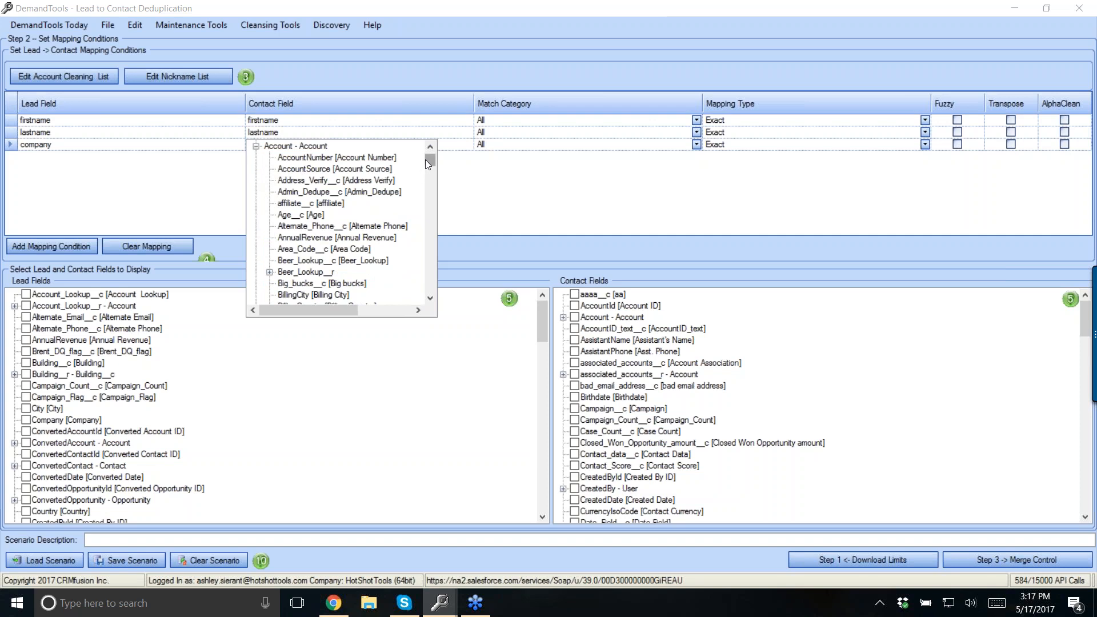
drag(429, 160, 426, 194)
click(306, 206)
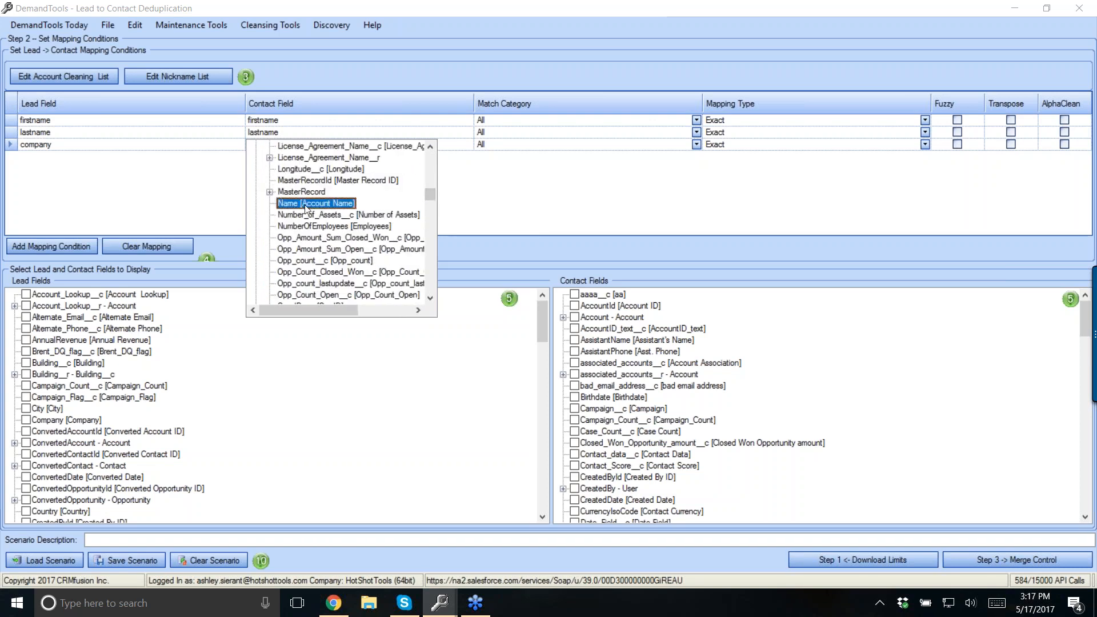
- Add a mapping condition that maps the lead Street field to the contact MailingStreet field
click(77, 246)
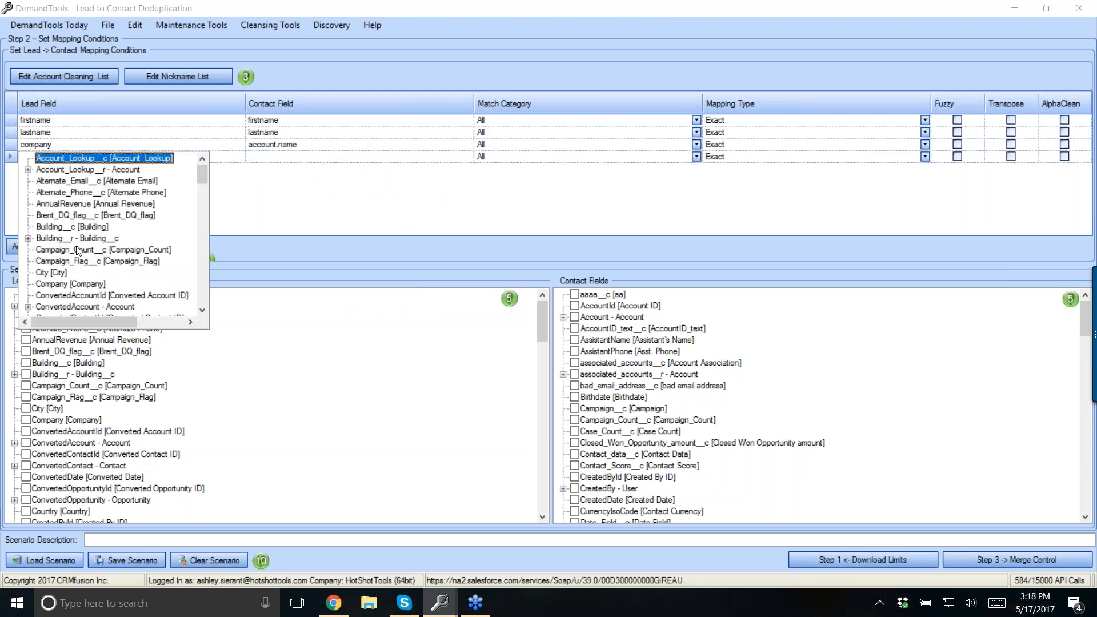
key(s)
scroll(90, 256, down, 2)
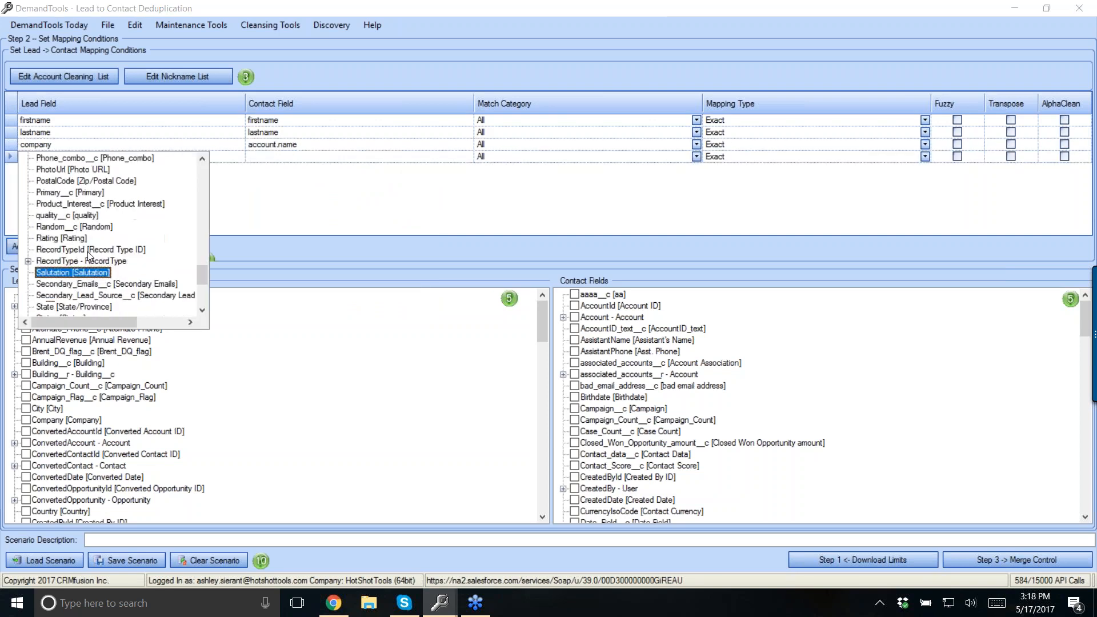
click(78, 296)
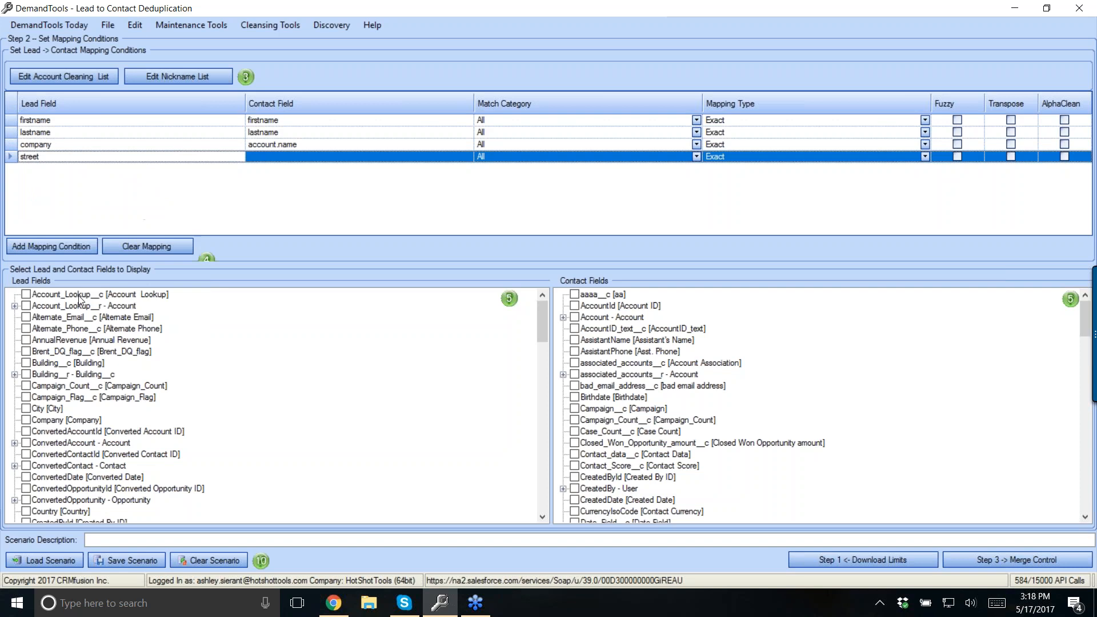
click(272, 160)
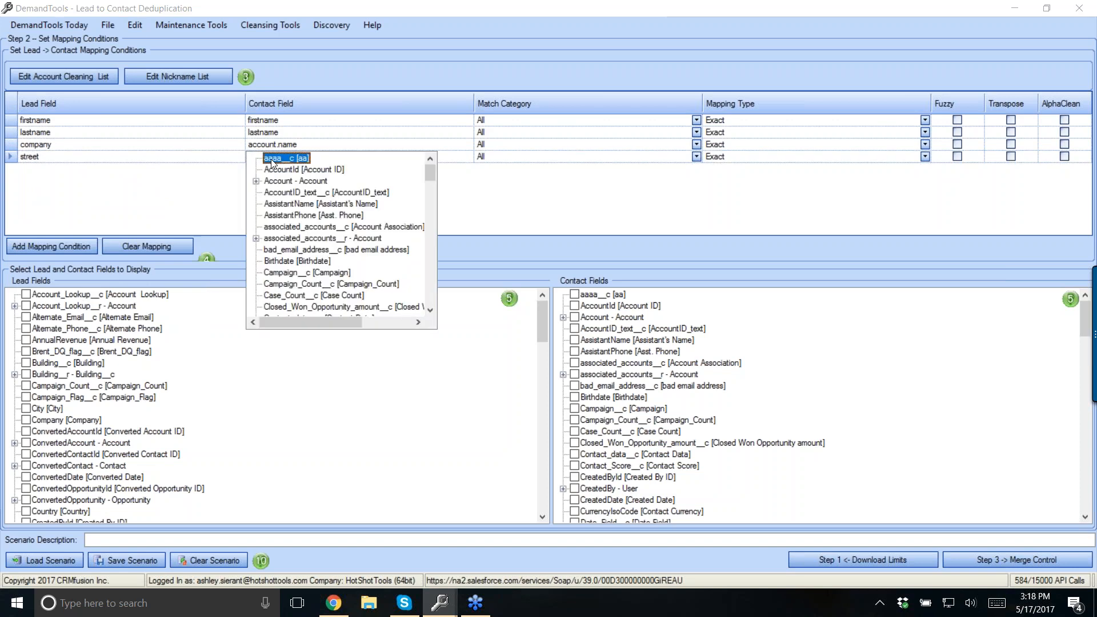
key(m)
key(m)
key(m)
key(m)
key(m)
key(m)
key(m)
click(309, 310)
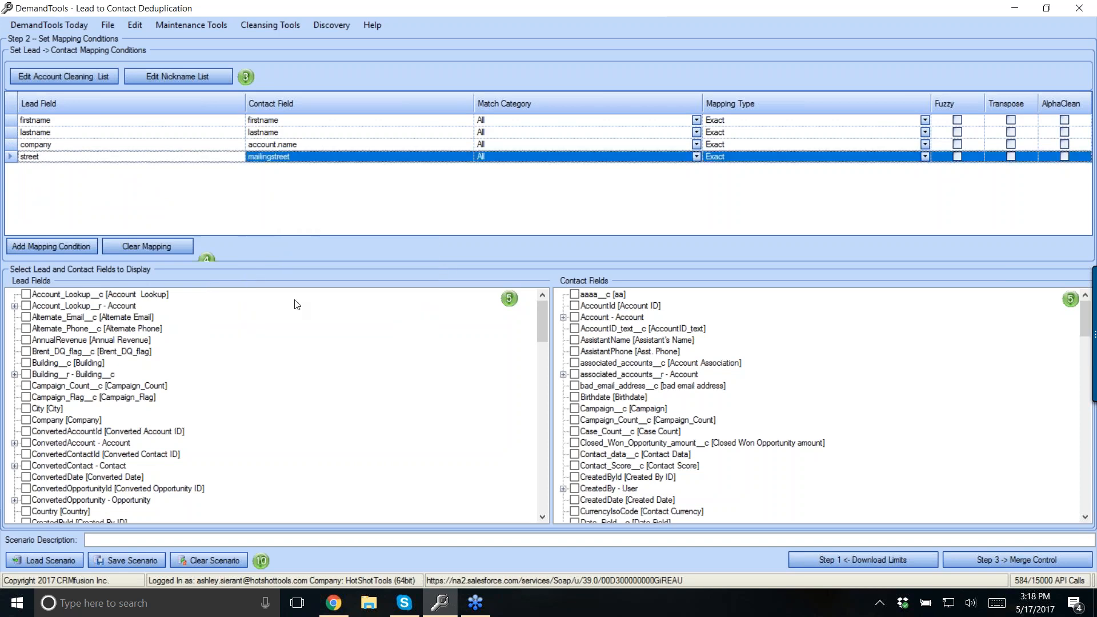
- Add a mapping condition that maps the lead City field to the contact MailingCity field
click(52, 246)
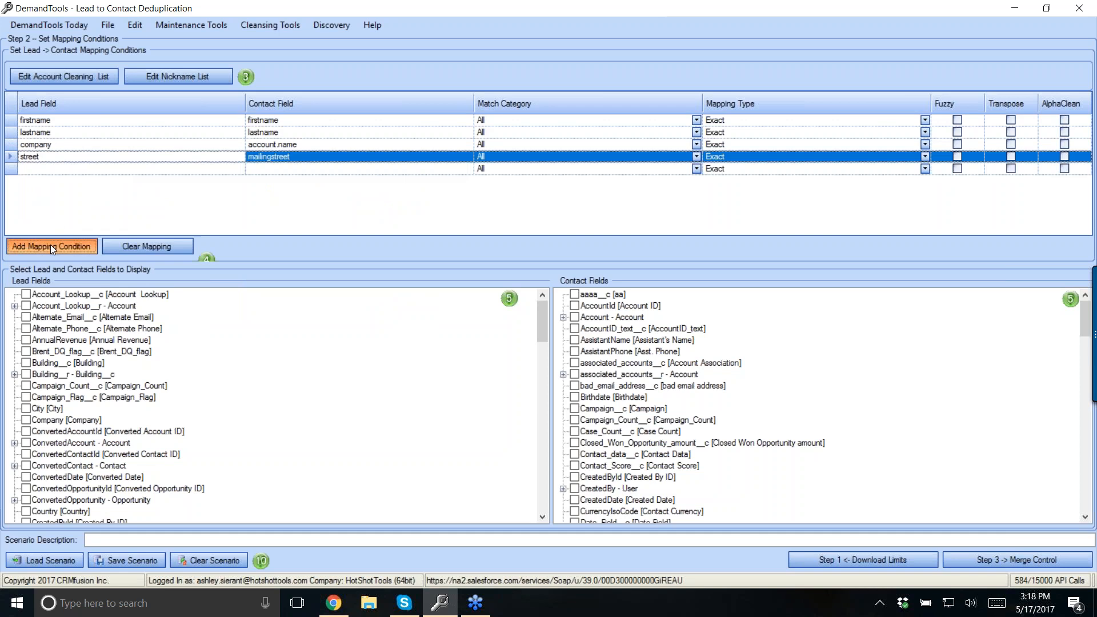
key(c)
click(57, 285)
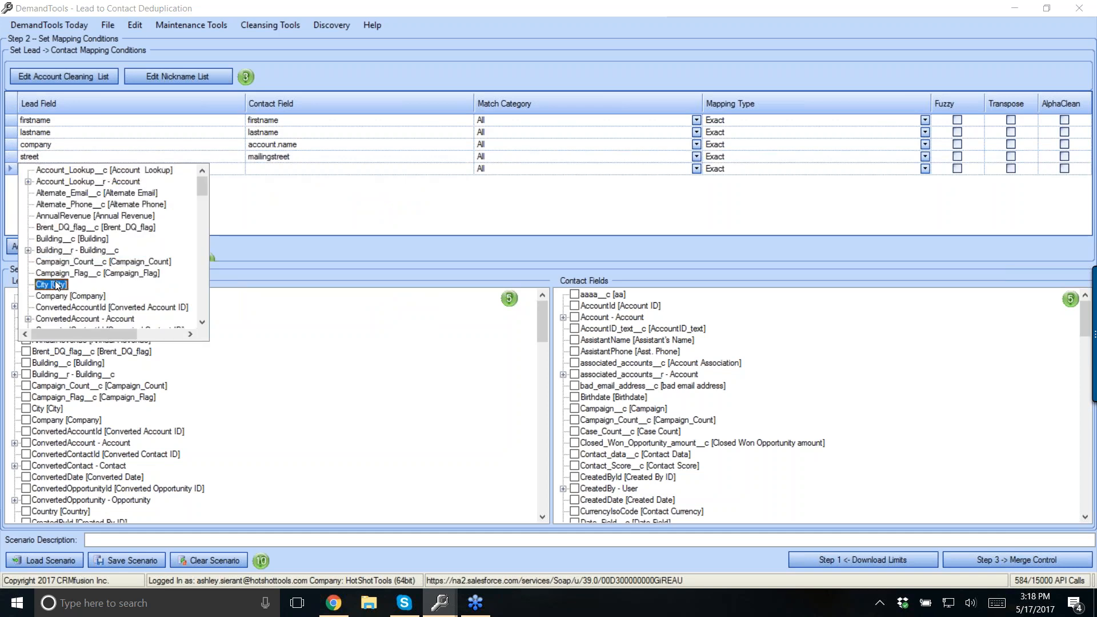
click(311, 169)
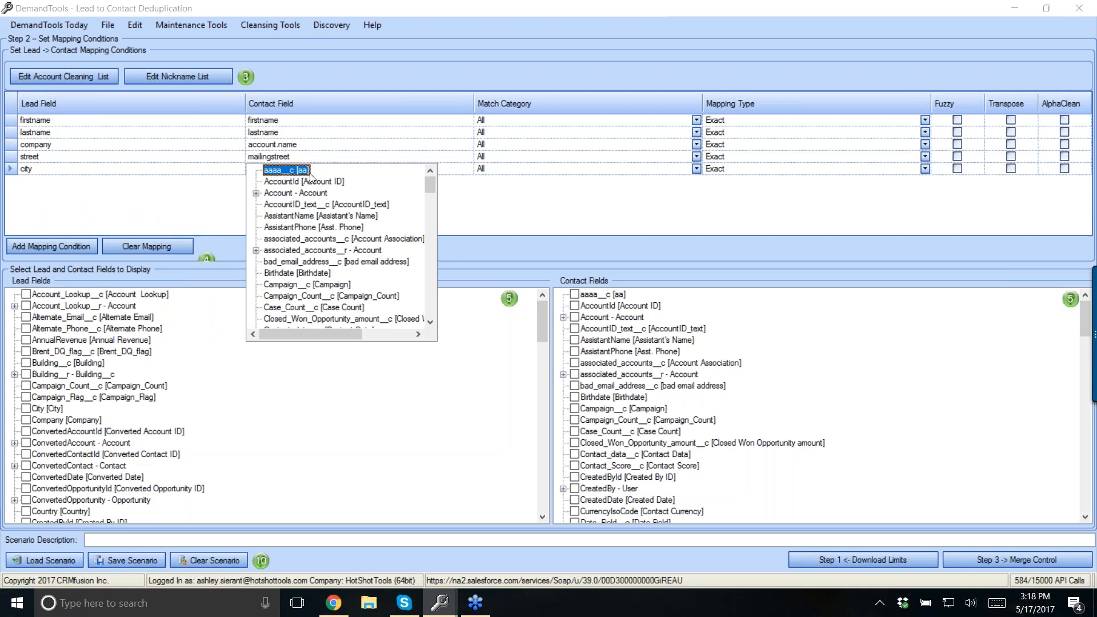
key(m)
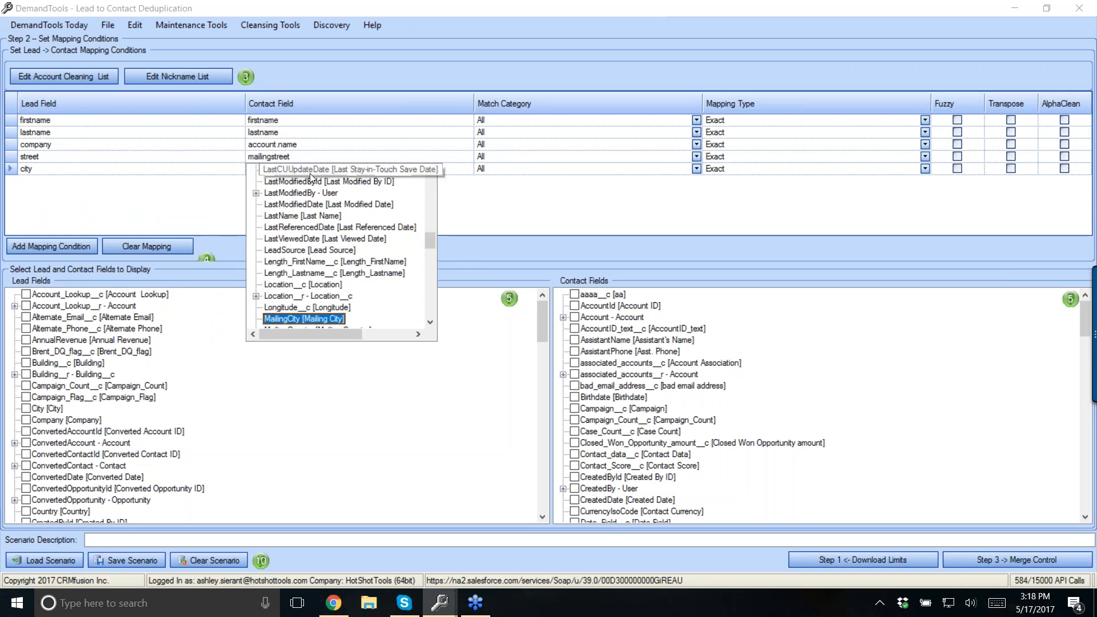
click(297, 320)
click(186, 187)
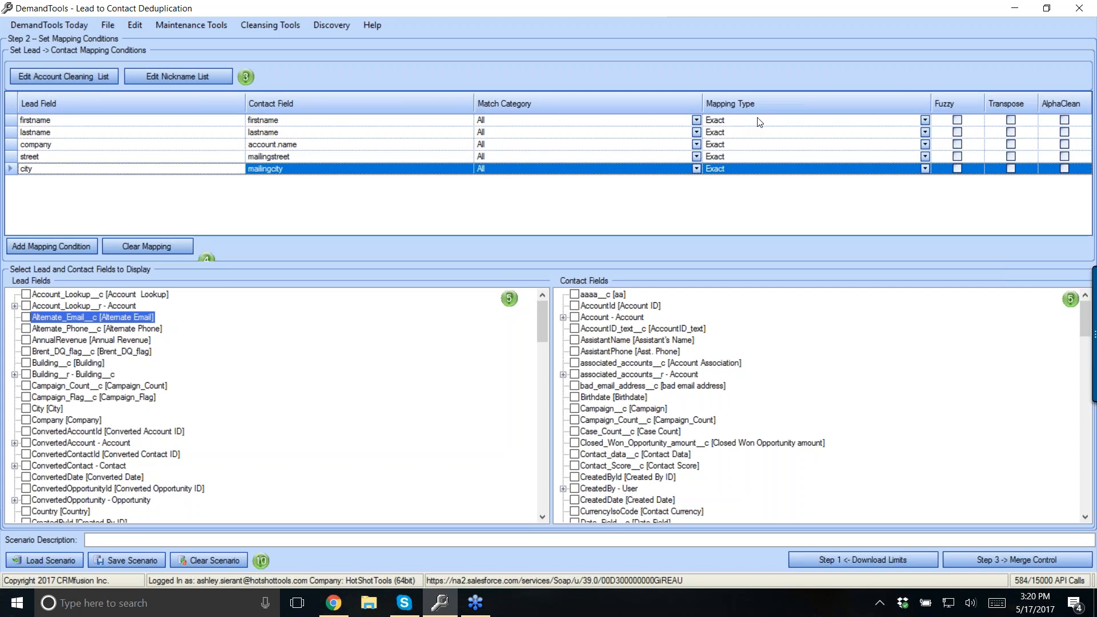
- Set the mapping type of the firstname condition to FirstName
click(925, 120)
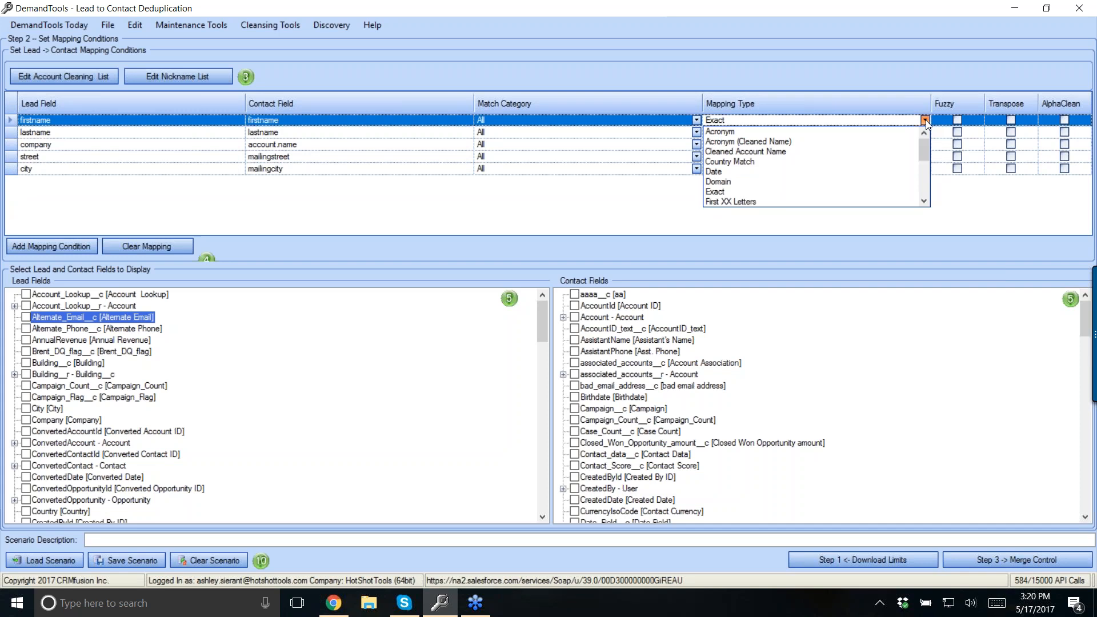
scroll(923, 153, down, 2)
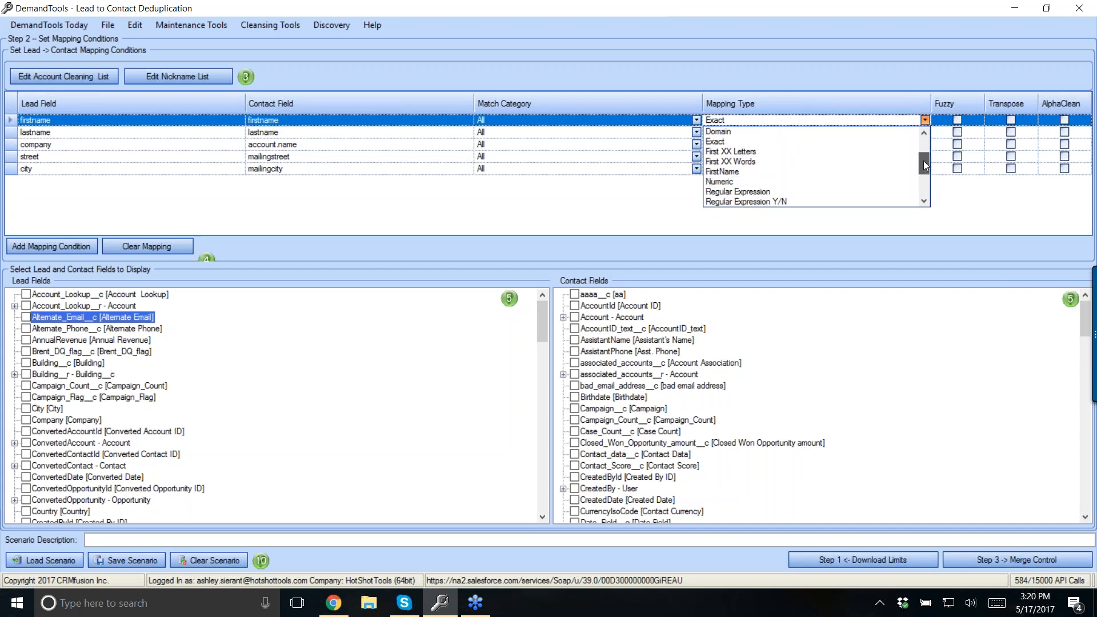
click(716, 173)
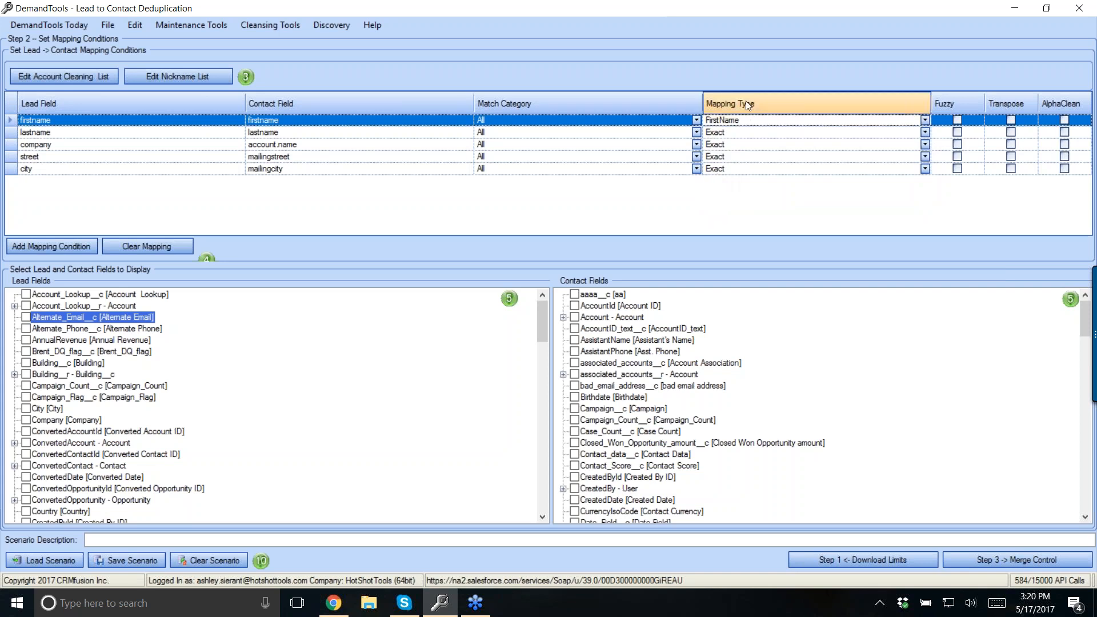
- Review the nickname list's original and substituted first names, including the Becca entry, and close it without saving
click(183, 78)
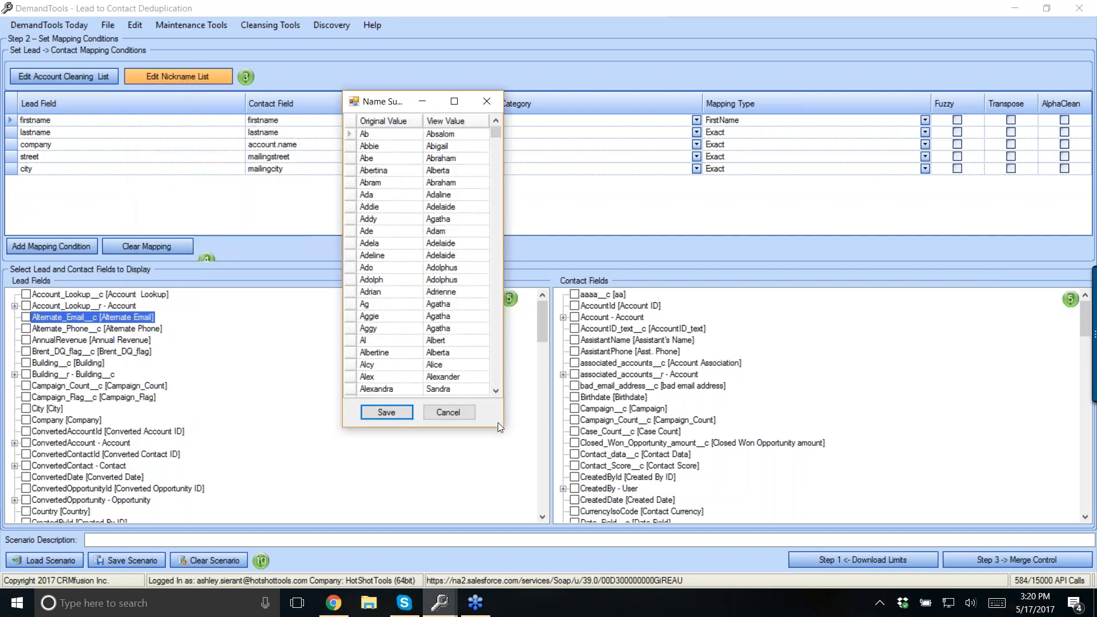
drag(498, 423, 583, 461)
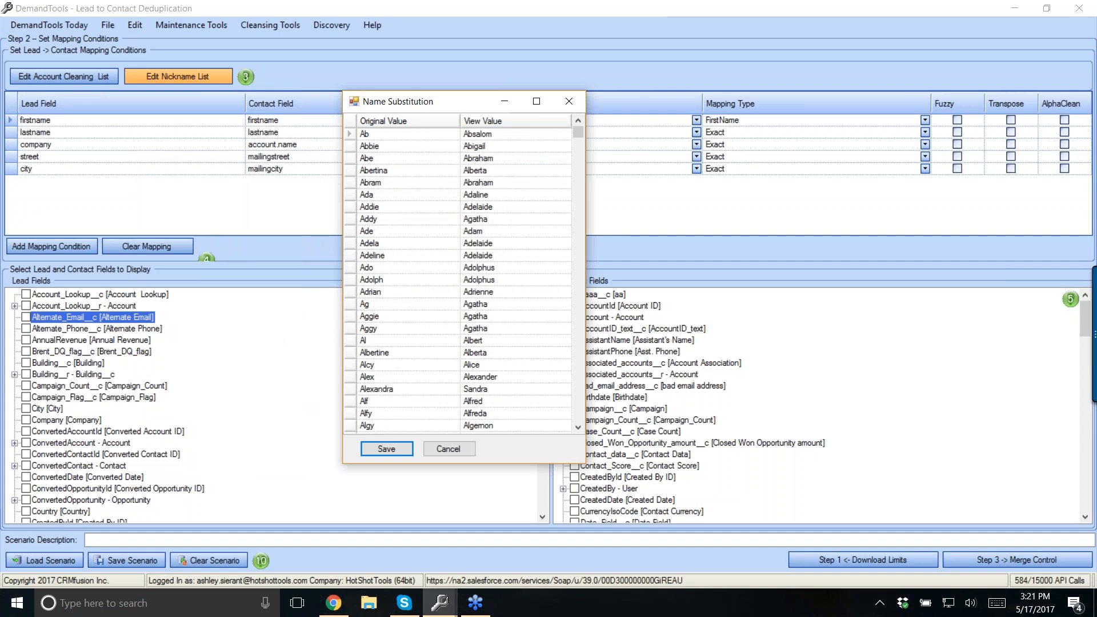
scroll(452, 284, down, 2)
scroll(434, 297, down, 15)
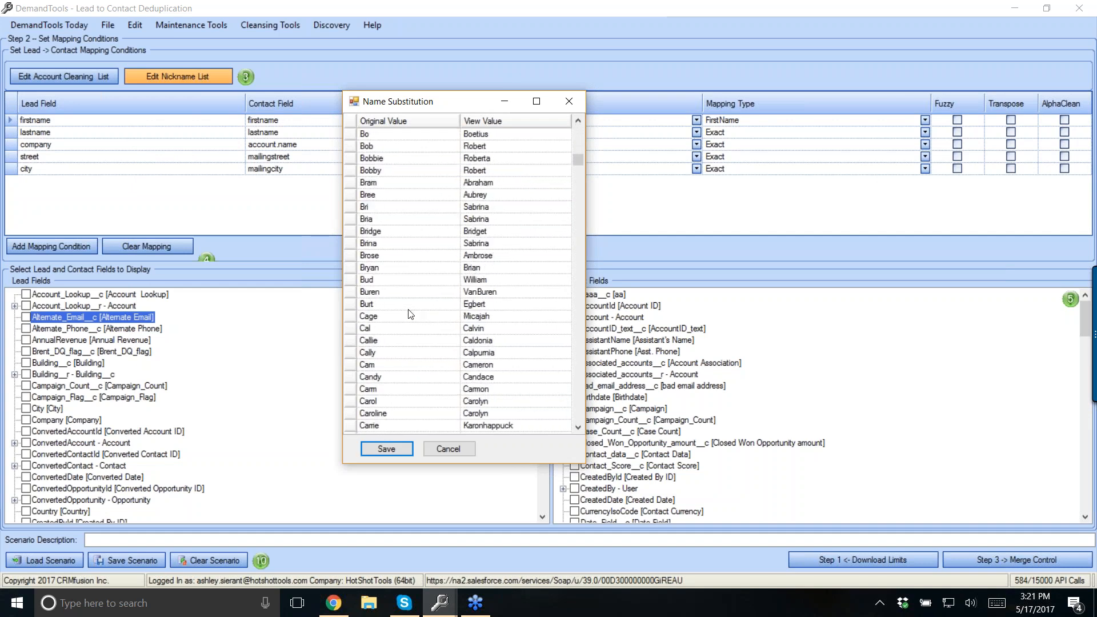
scroll(410, 314, up, 2)
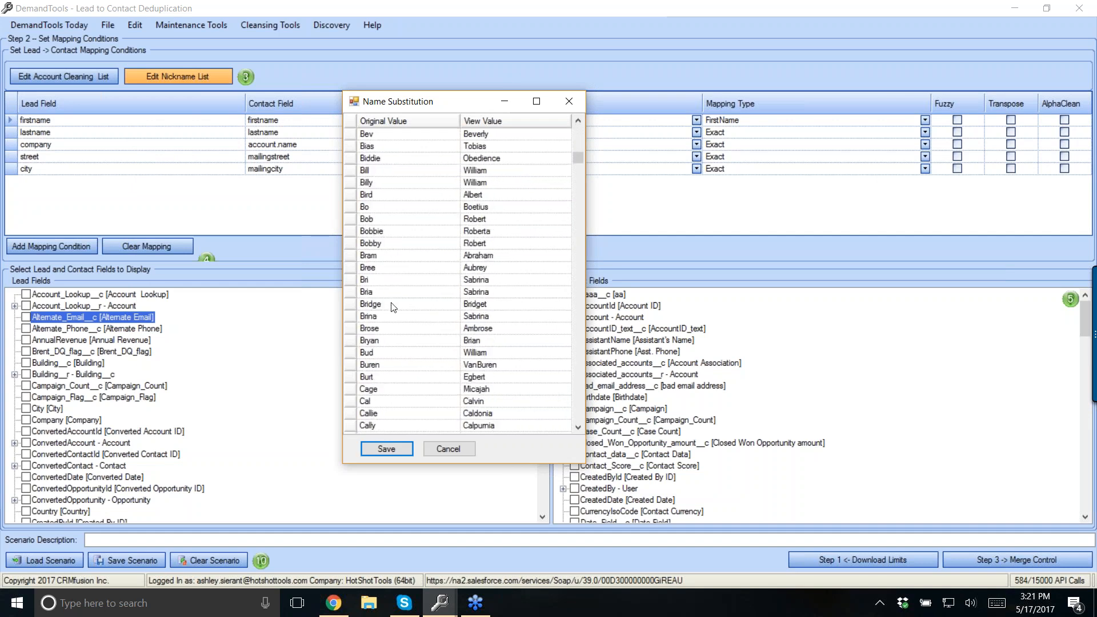
scroll(395, 332, up, 5)
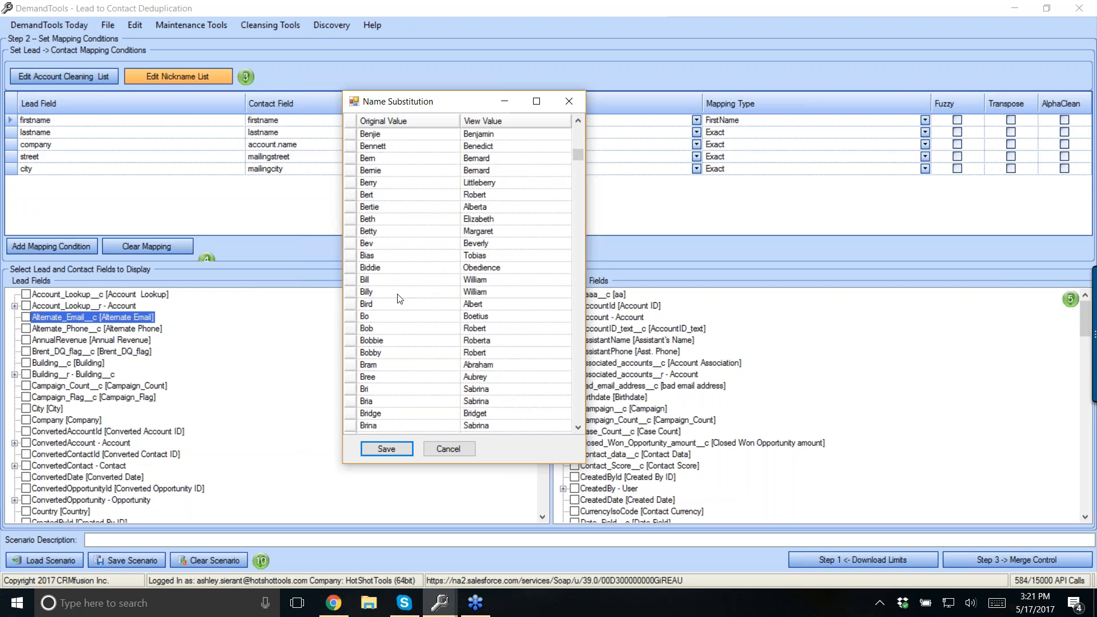
scroll(389, 187, up, 1)
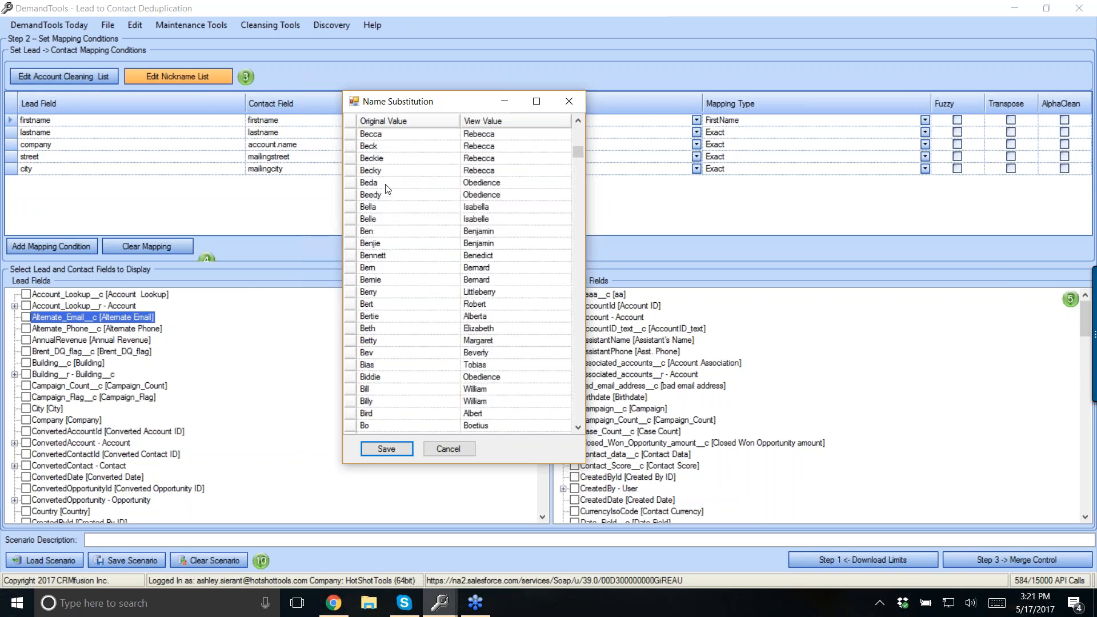
click(377, 138)
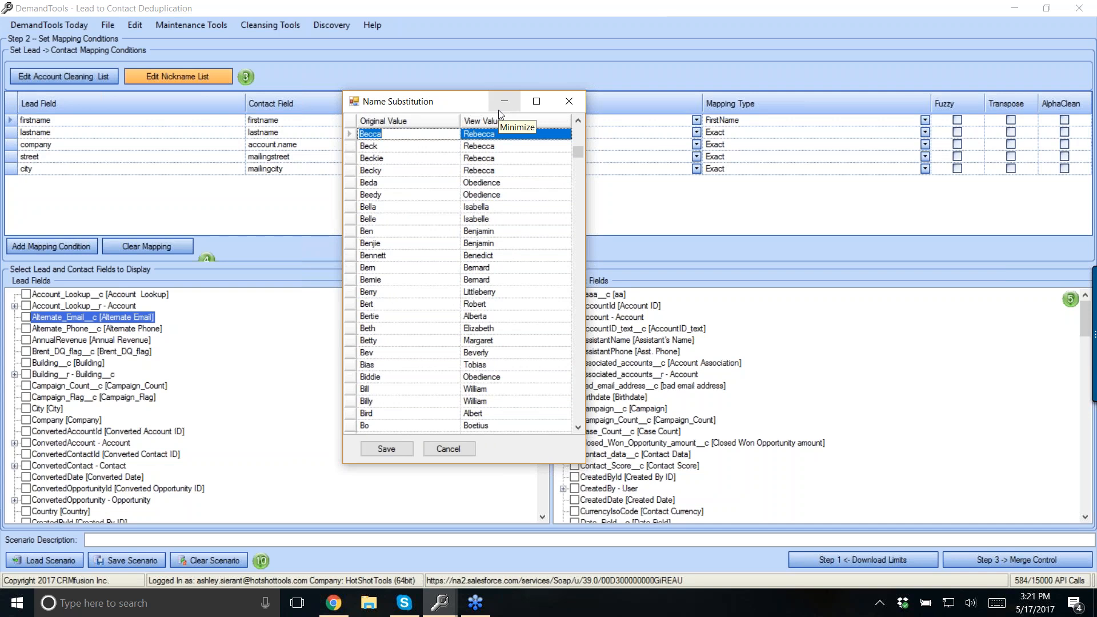
click(569, 101)
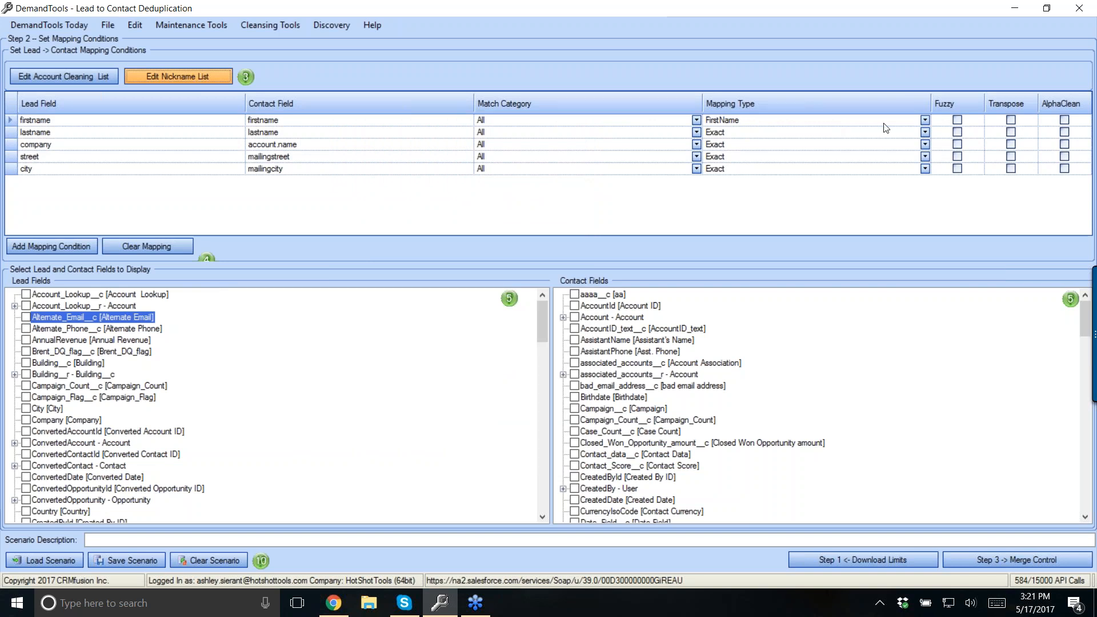
- Try the First XX Words mapping type with 1 starting word on the firstname condition, and return it to FirstName
click(925, 120)
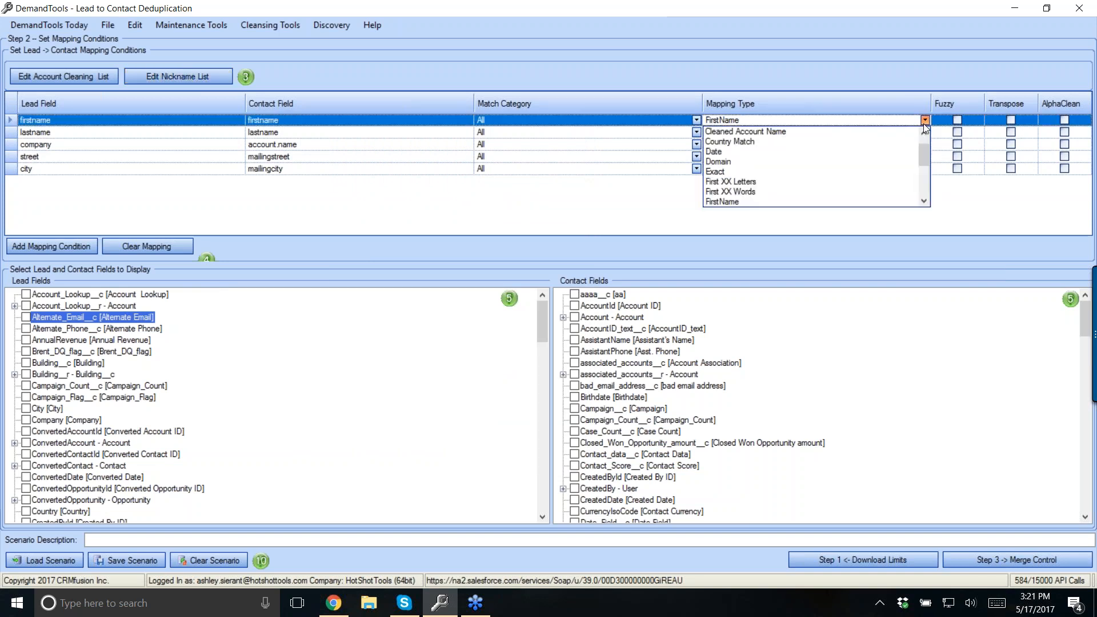
click(739, 192)
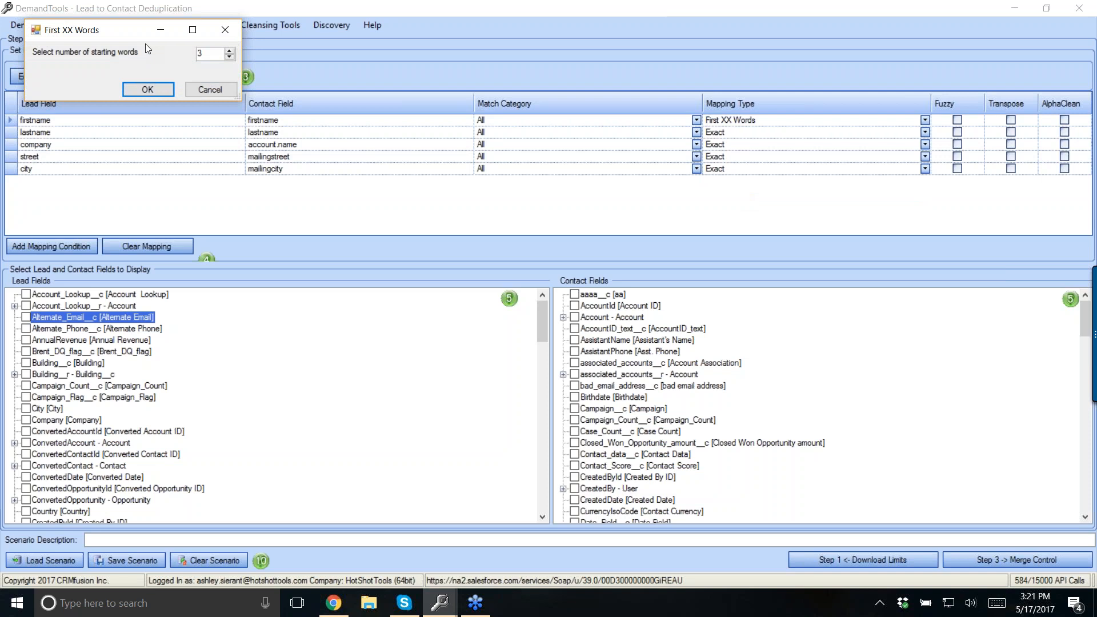
drag(112, 29, 760, 175)
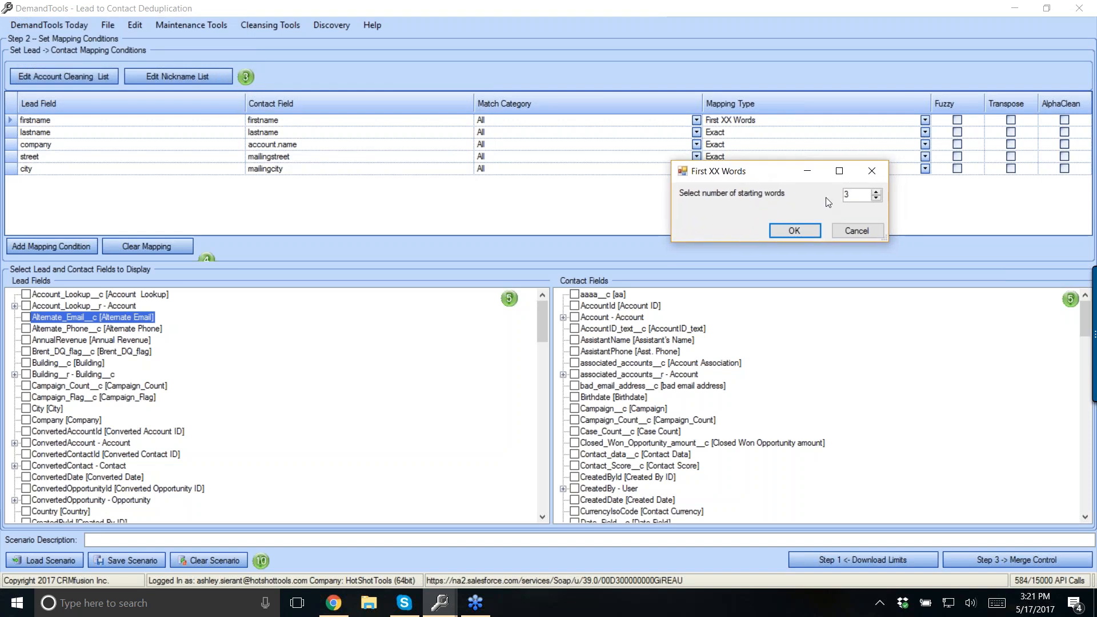
drag(859, 196, 793, 179)
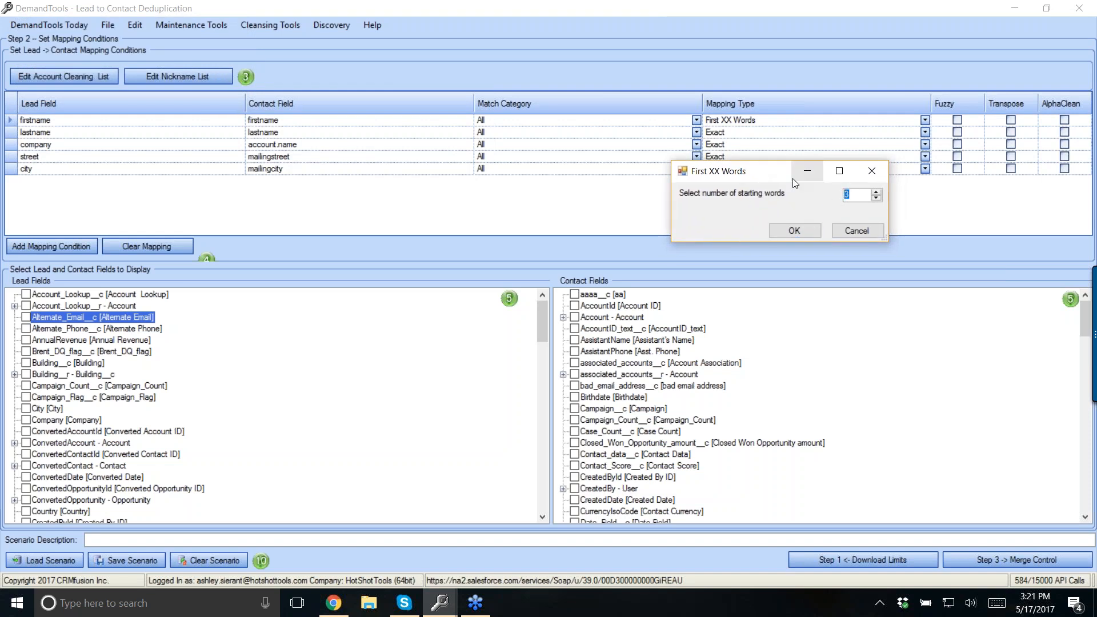
text(1)
key(Return)
click(925, 120)
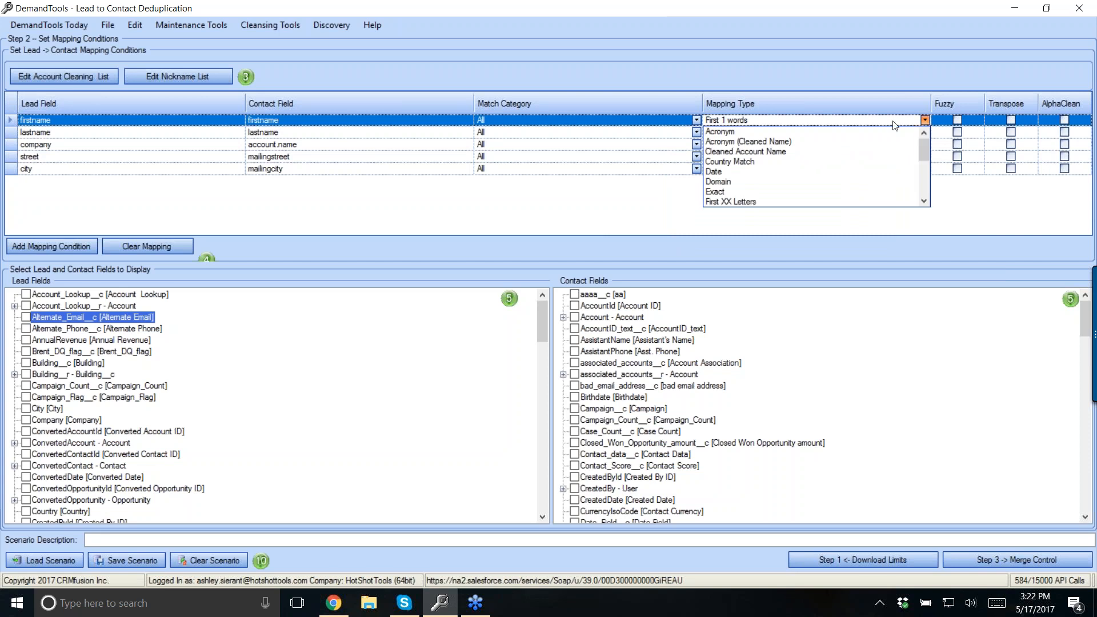
click(743, 191)
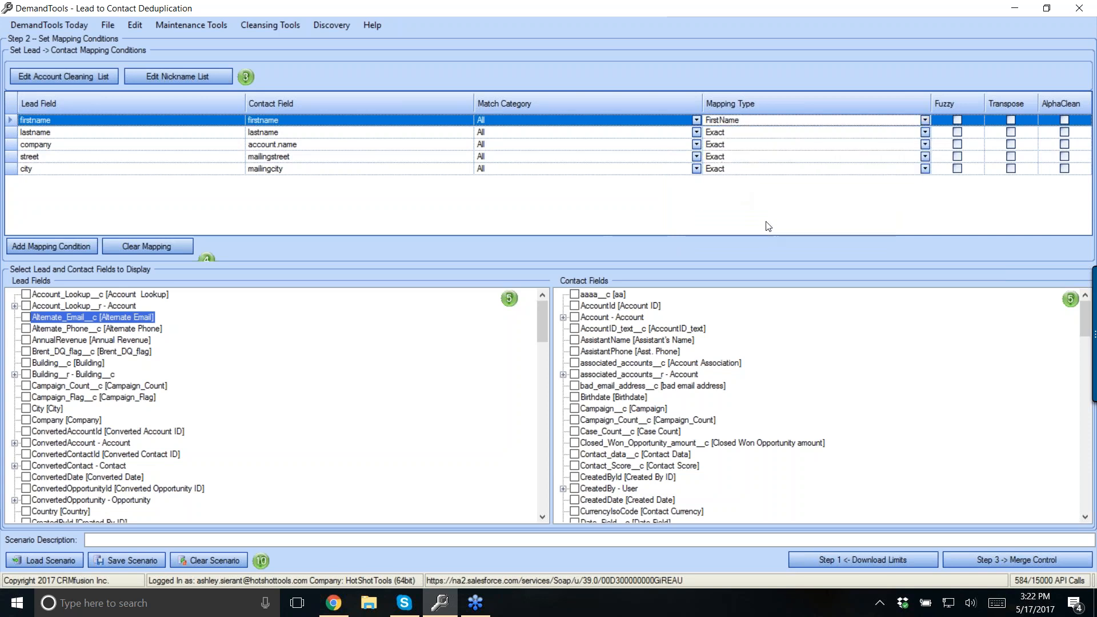
- Set the mapping type of the company condition to Cleaned Account Name
click(730, 134)
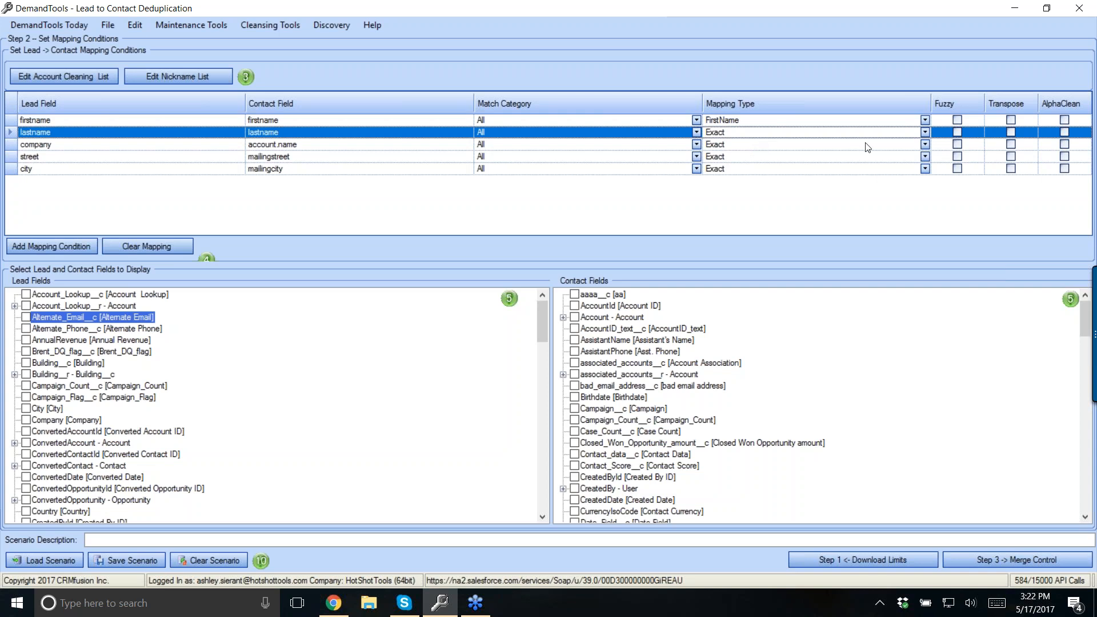
click(925, 144)
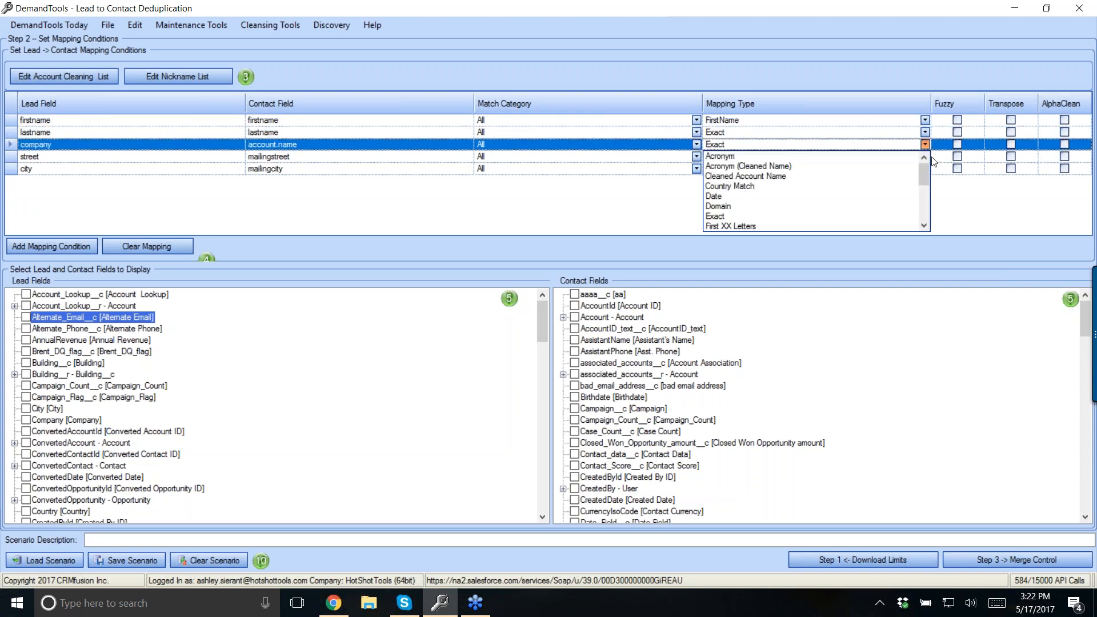
click(763, 177)
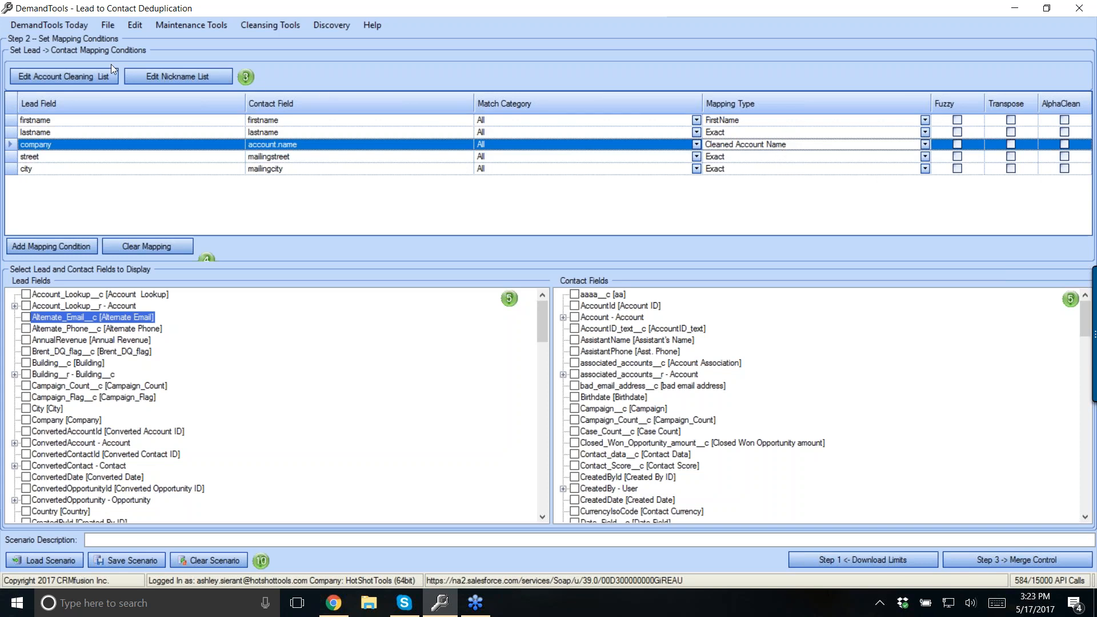
- Review the account cleaning list's replacement values, suffix removals and prefix removals, and close it without saving
click(56, 74)
drag(193, 72, 552, 137)
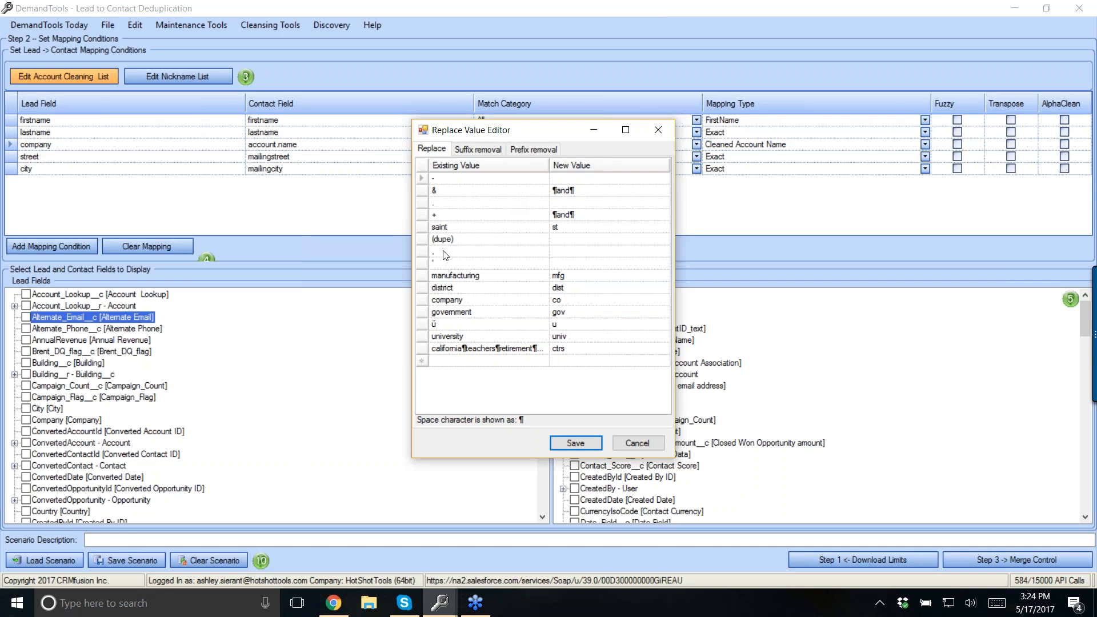
click(420, 264)
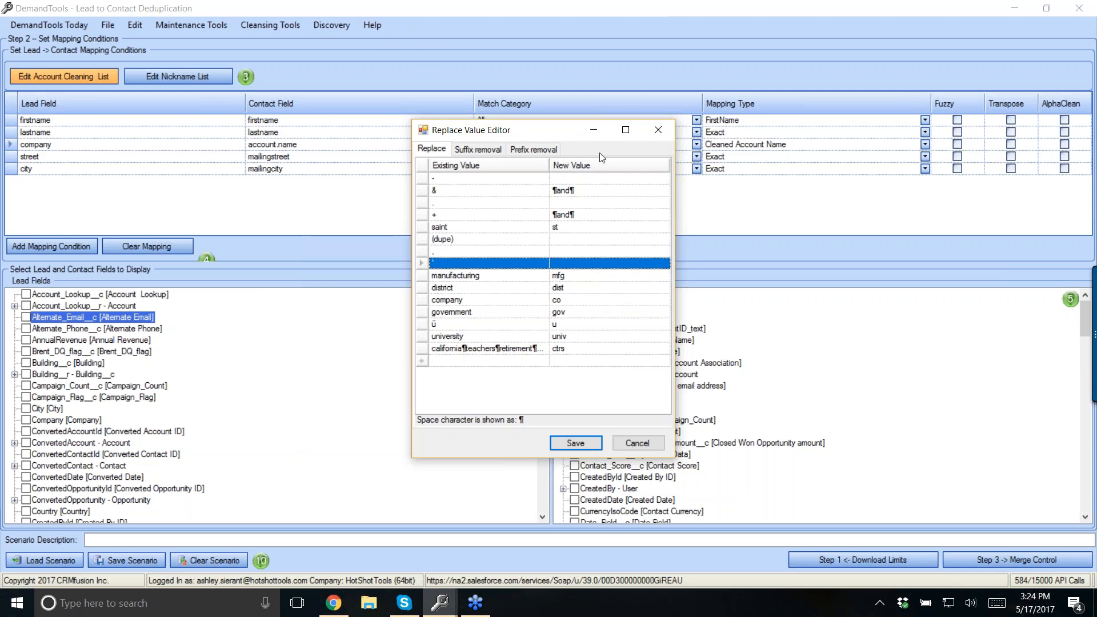
click(478, 151)
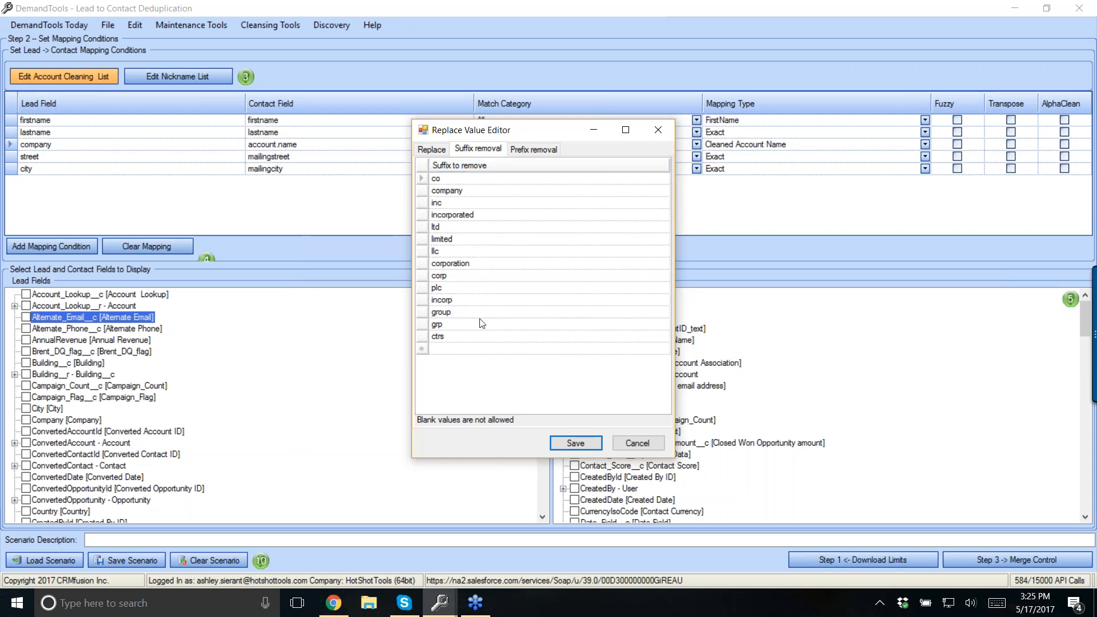
click(540, 150)
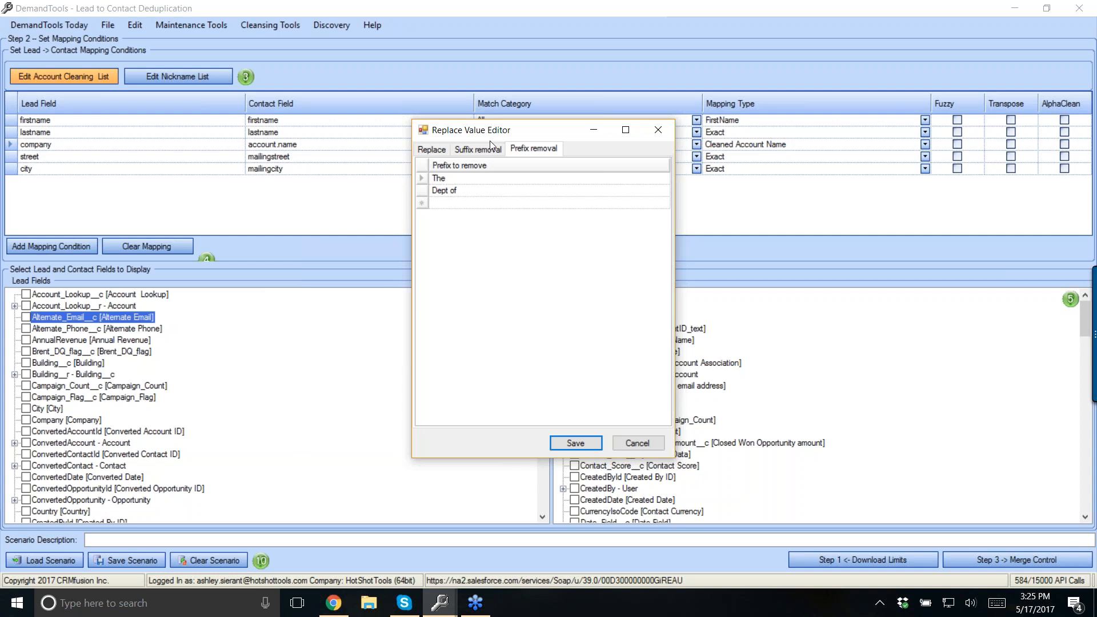
click(439, 202)
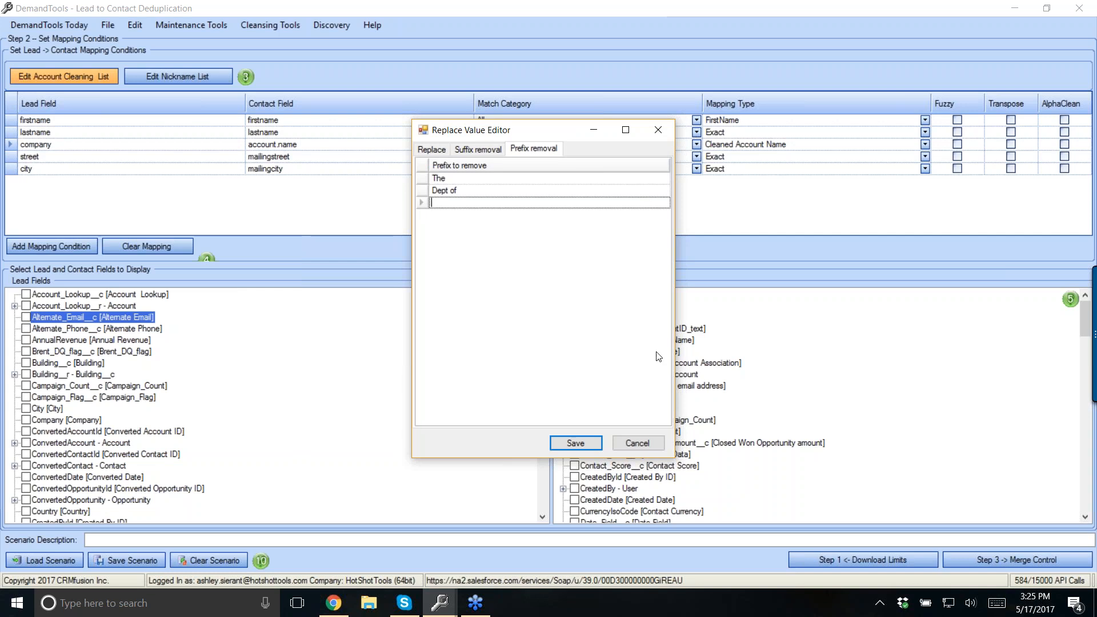
click(639, 443)
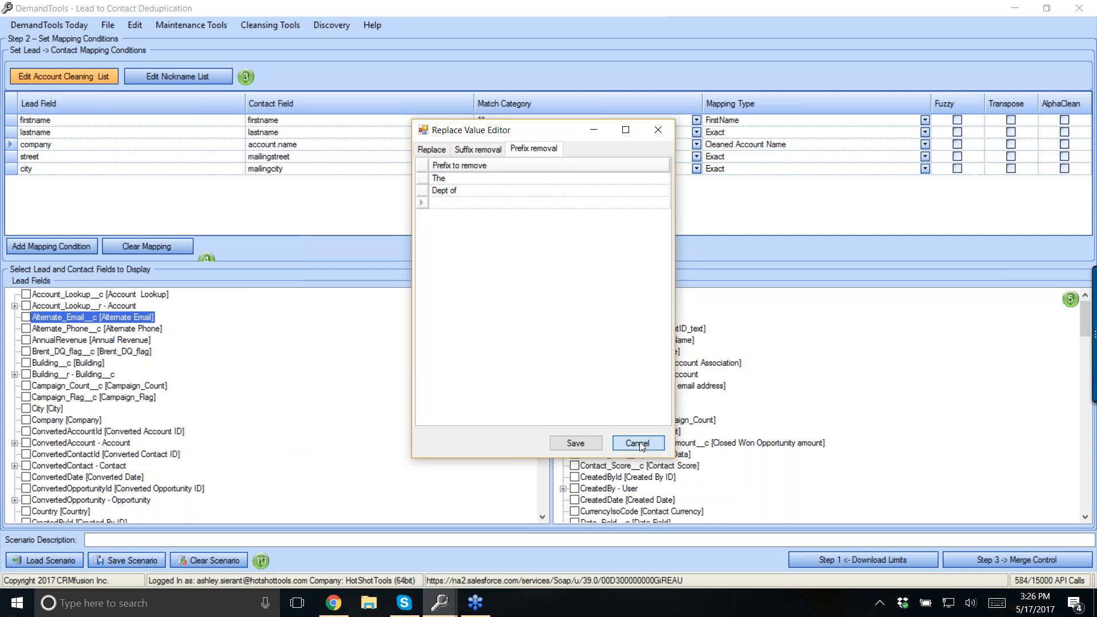
- Set the mapping type of the street condition to Street Address Match, and switch it to Relaxed Address Match
click(732, 158)
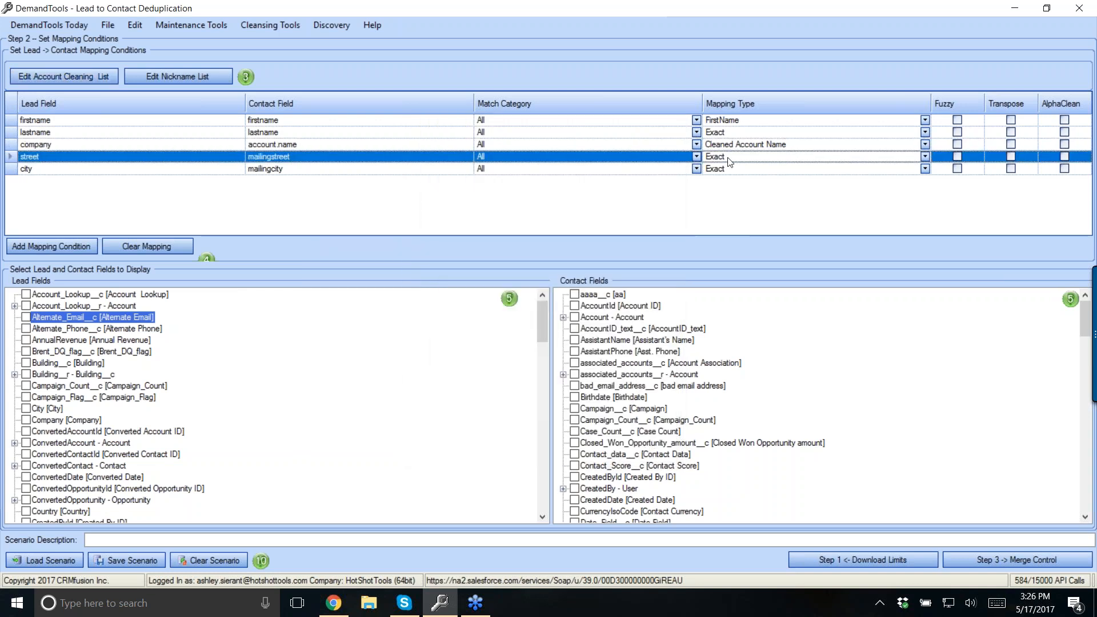
click(926, 158)
scroll(838, 196, down, 8)
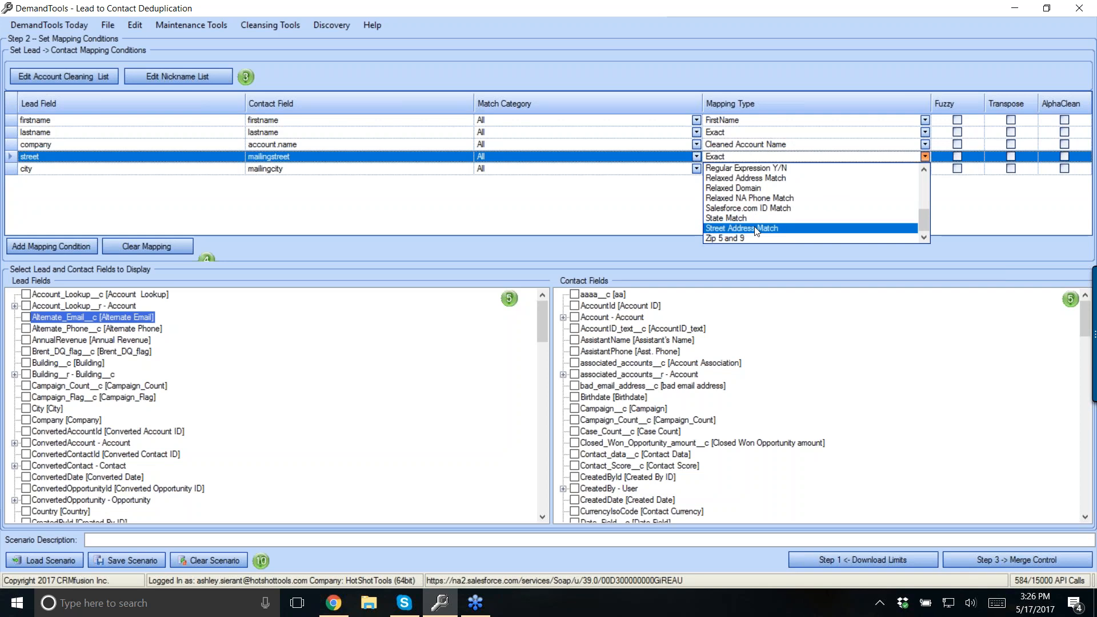
click(757, 229)
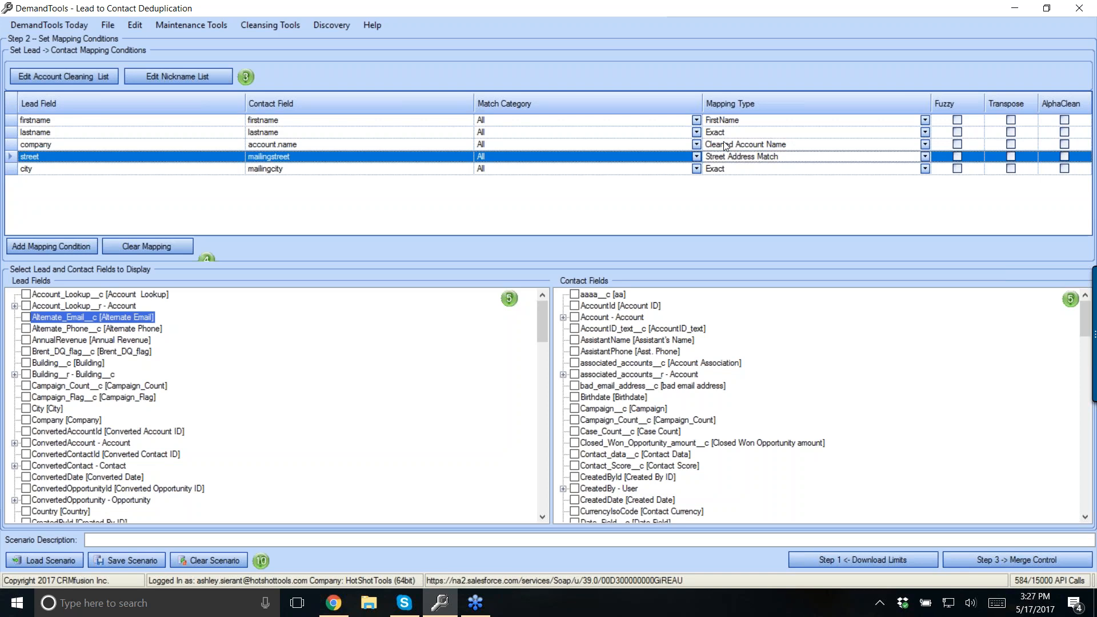
click(926, 157)
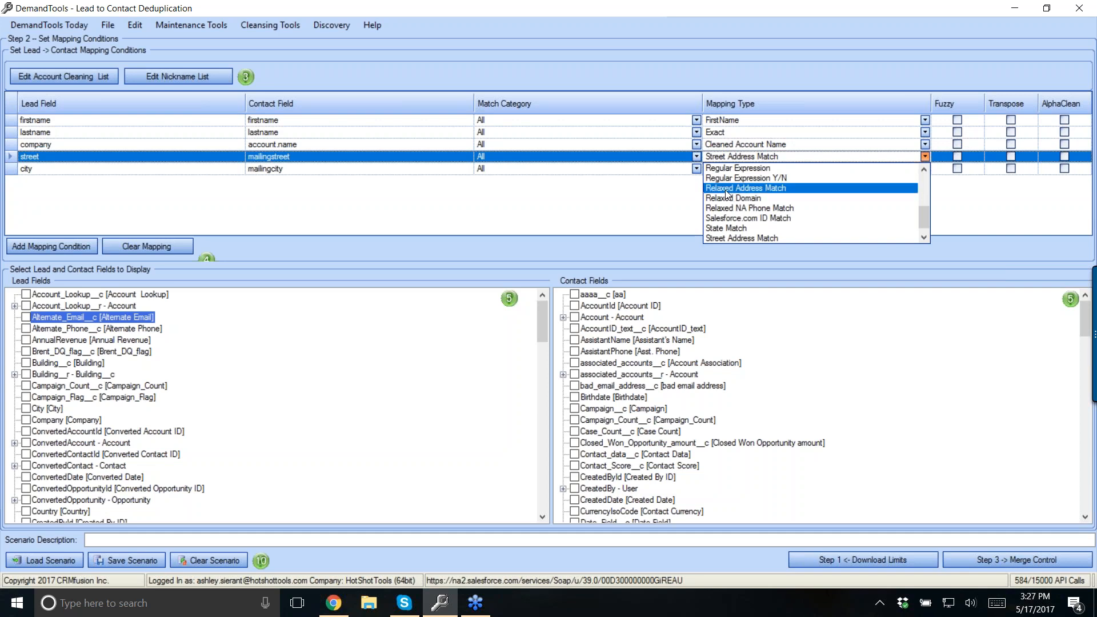
click(728, 194)
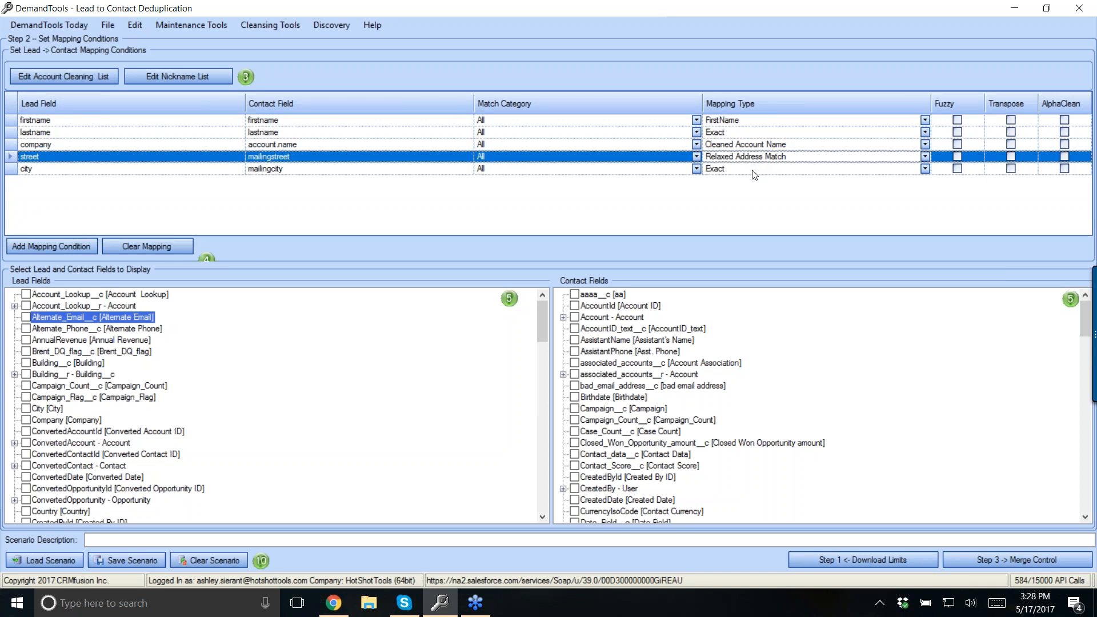
- Set the mapping type of the city condition to Numeric
click(925, 169)
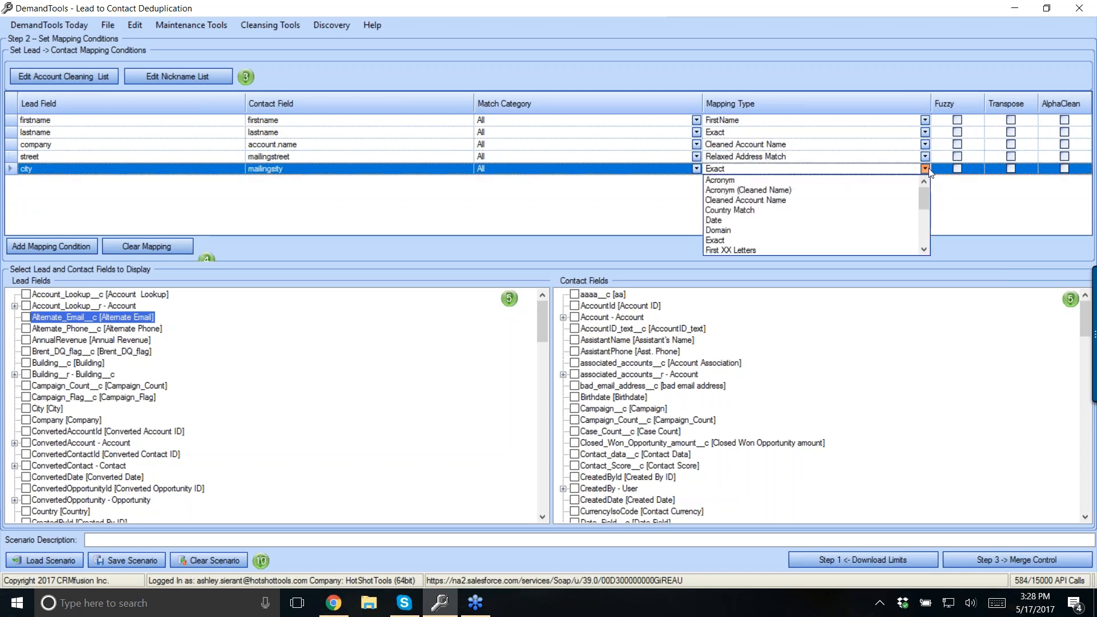
drag(927, 209, 927, 237)
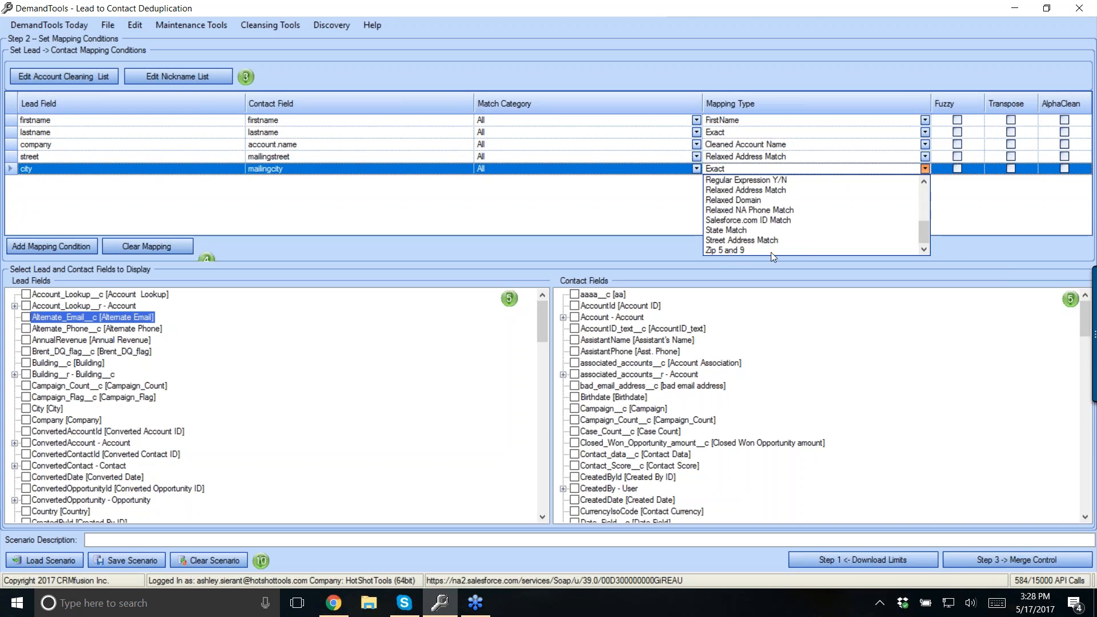
scroll(766, 240, up, 1)
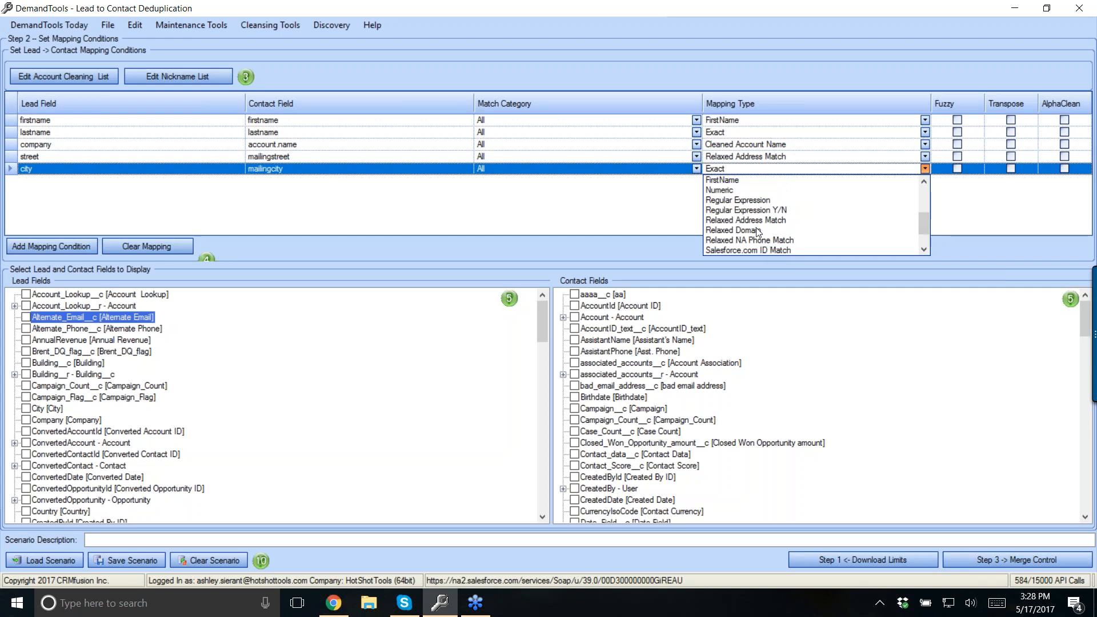
click(735, 191)
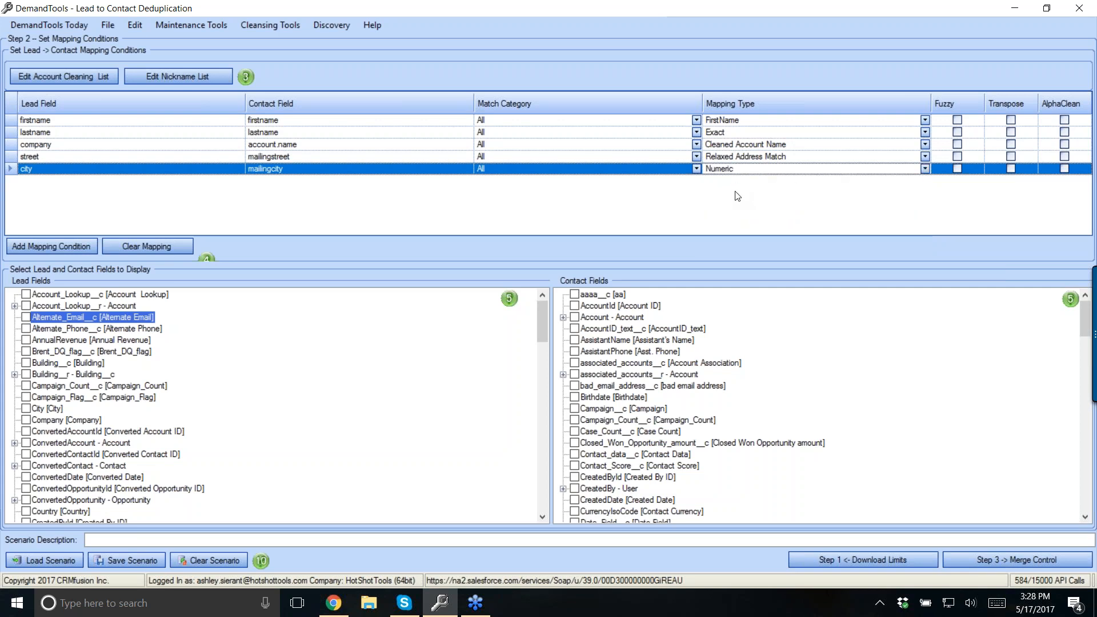
- Set the mapping type of the city condition to Relaxed NA Phone Match
click(925, 168)
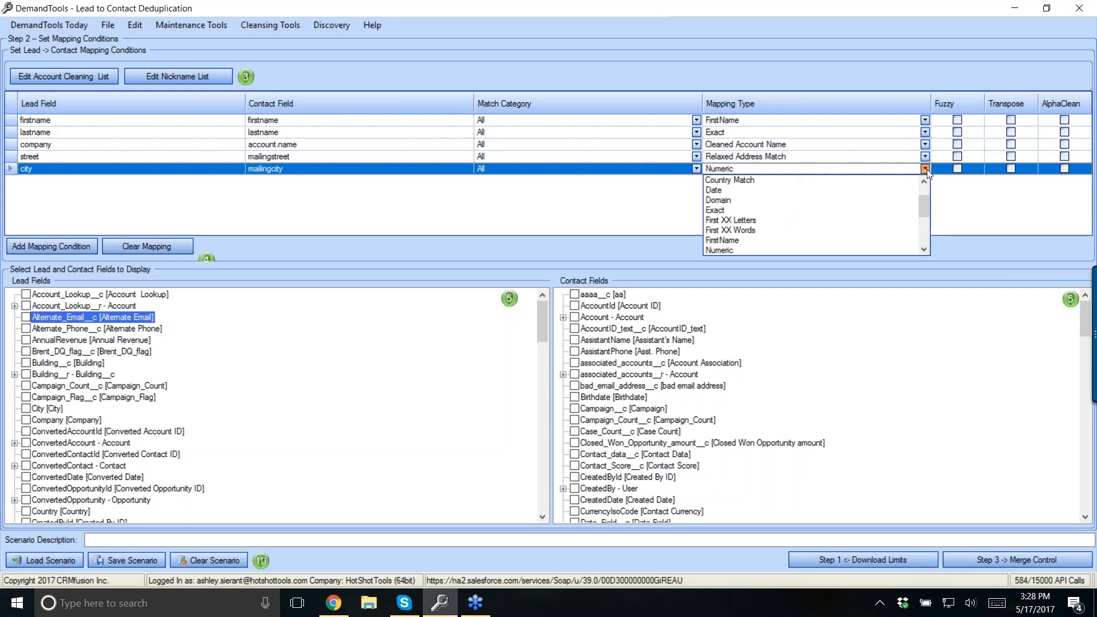
scroll(723, 223, down, 2)
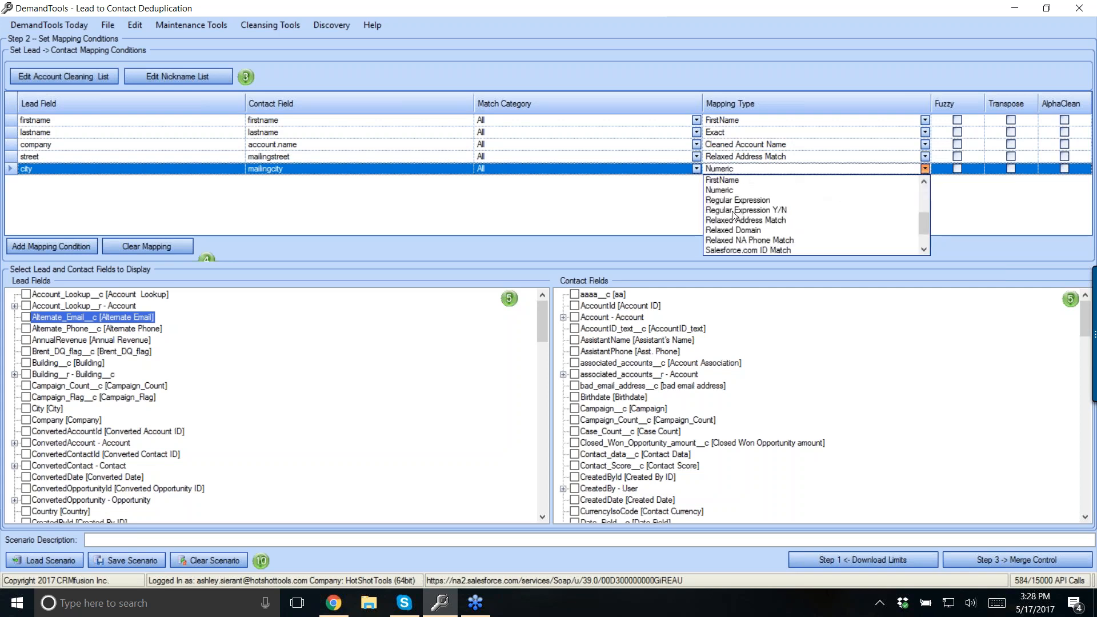
click(729, 241)
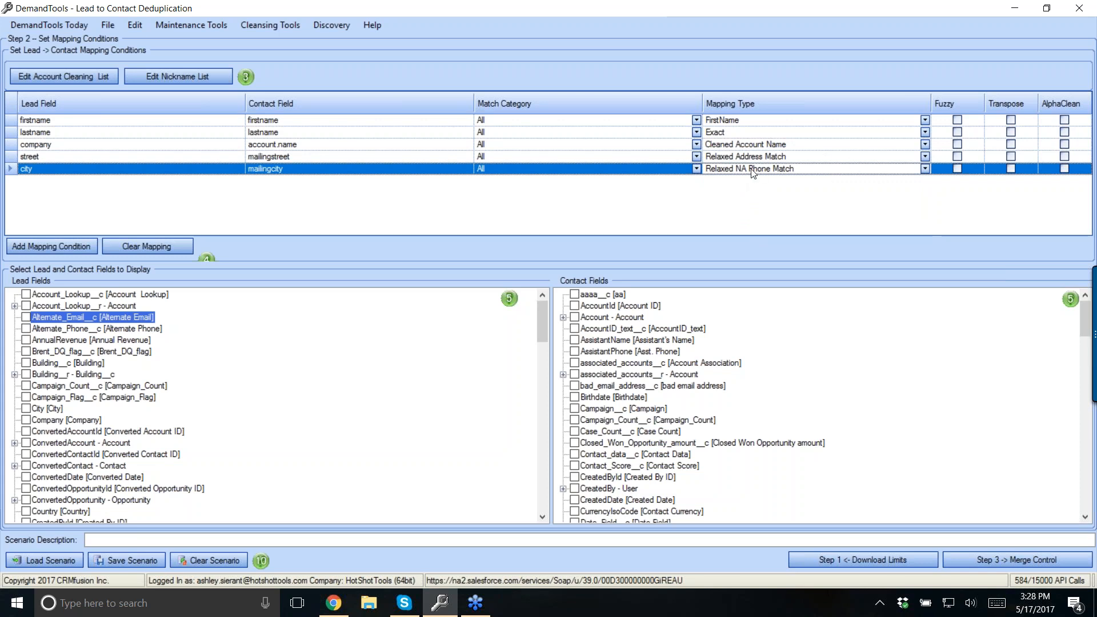
- Set the mapping type of the city condition to Exact
click(925, 170)
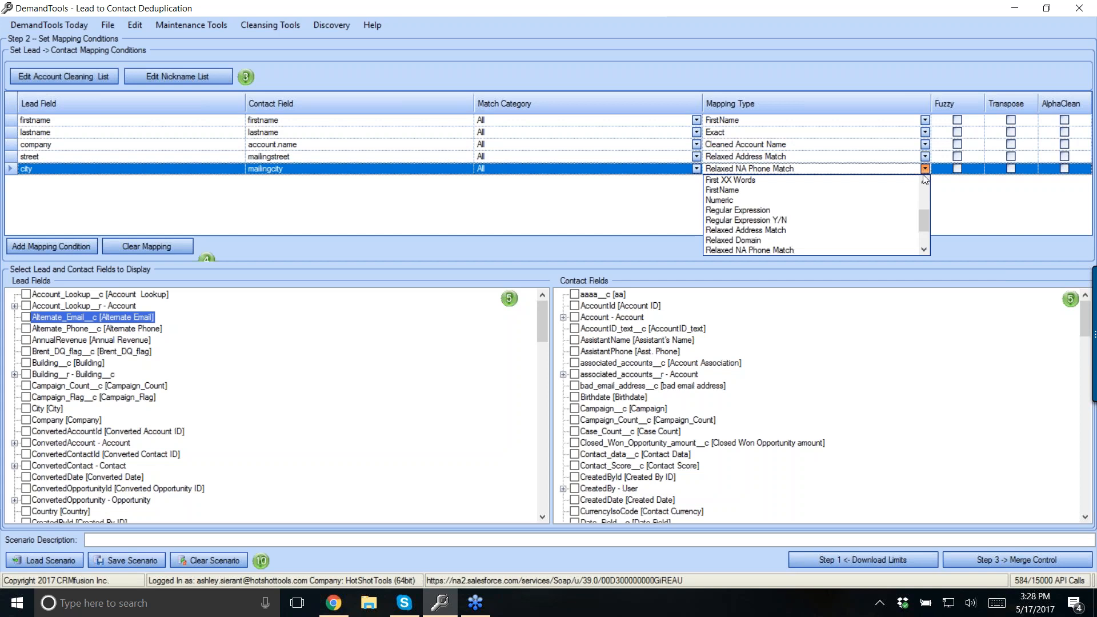
scroll(919, 198, up, 1)
scroll(926, 213, up, 2)
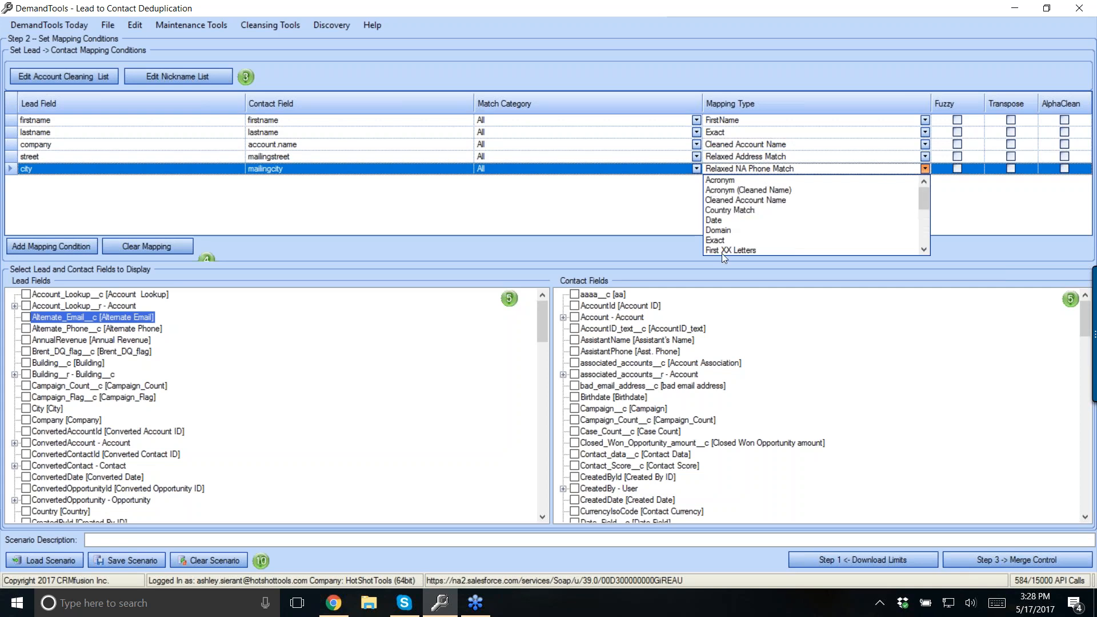
click(733, 241)
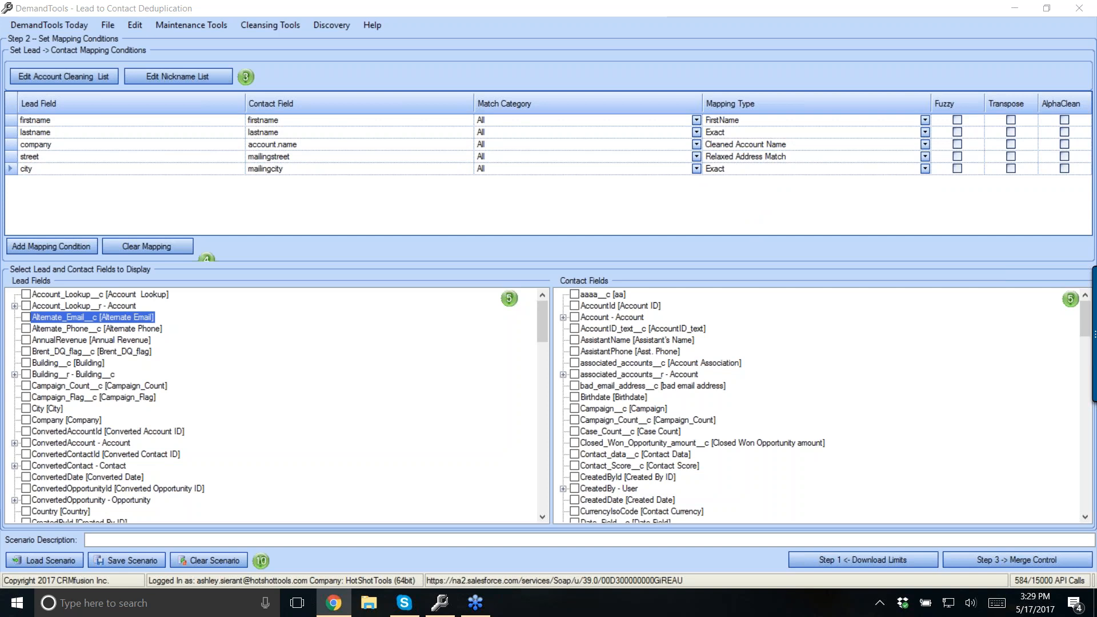
- Switch to the DemandTools online help in the browser and view the Cleaned Account Name section of the Mapping Types article
drag(1096, 57, 95, 2)
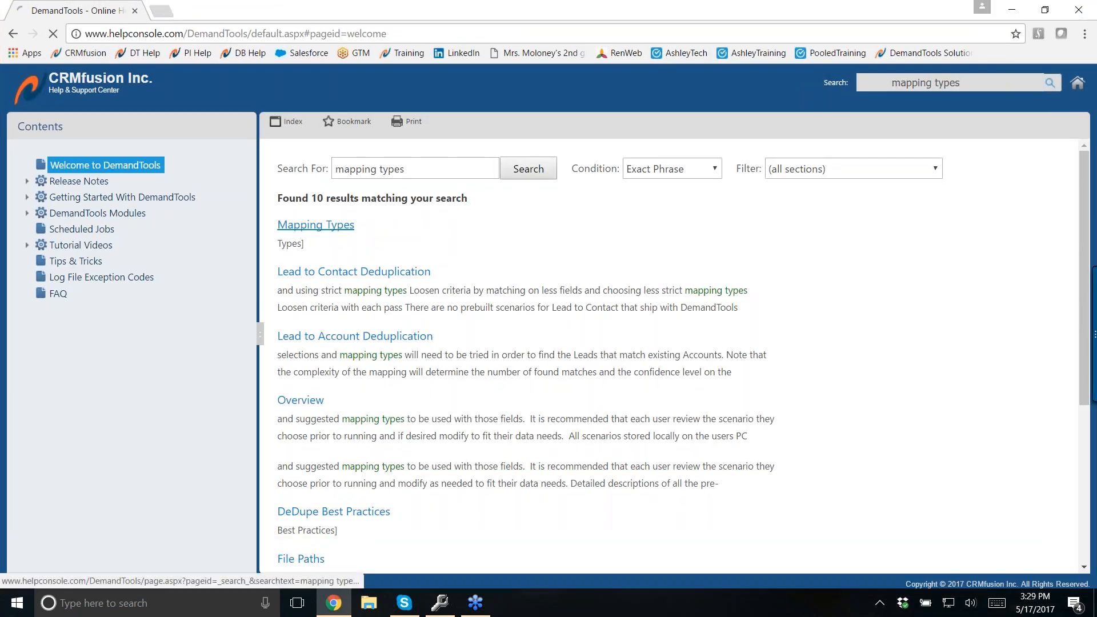
click(313, 226)
scroll(314, 229, down, 4)
click(381, 302)
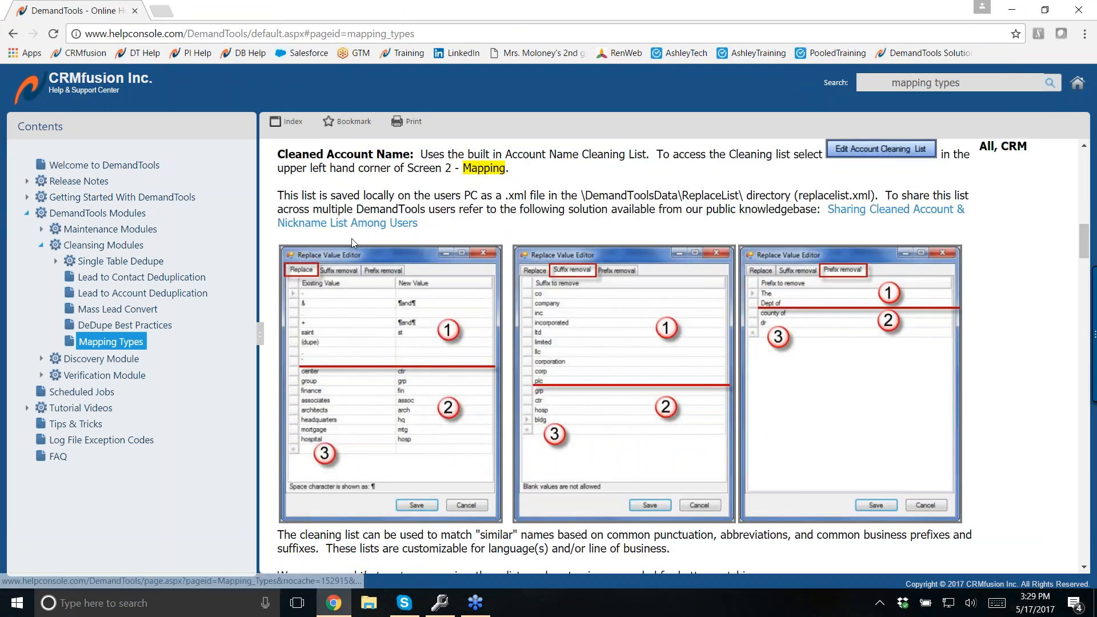
drag(284, 154, 393, 155)
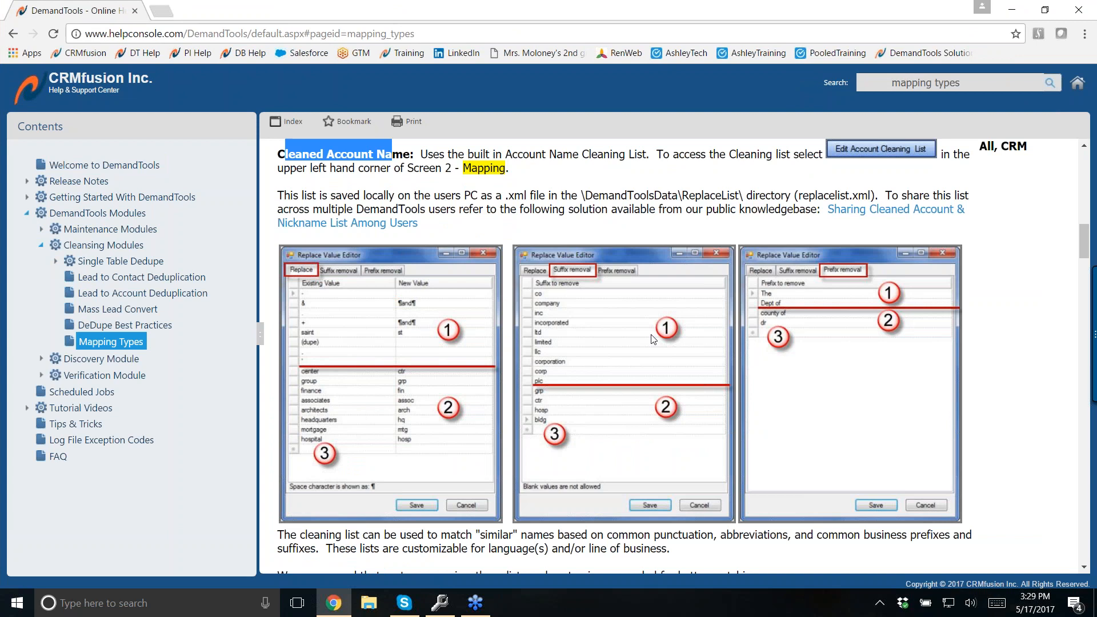
- Copy the web address of the Mapping Types help article and close the browser
click(252, 32)
right_click(253, 32)
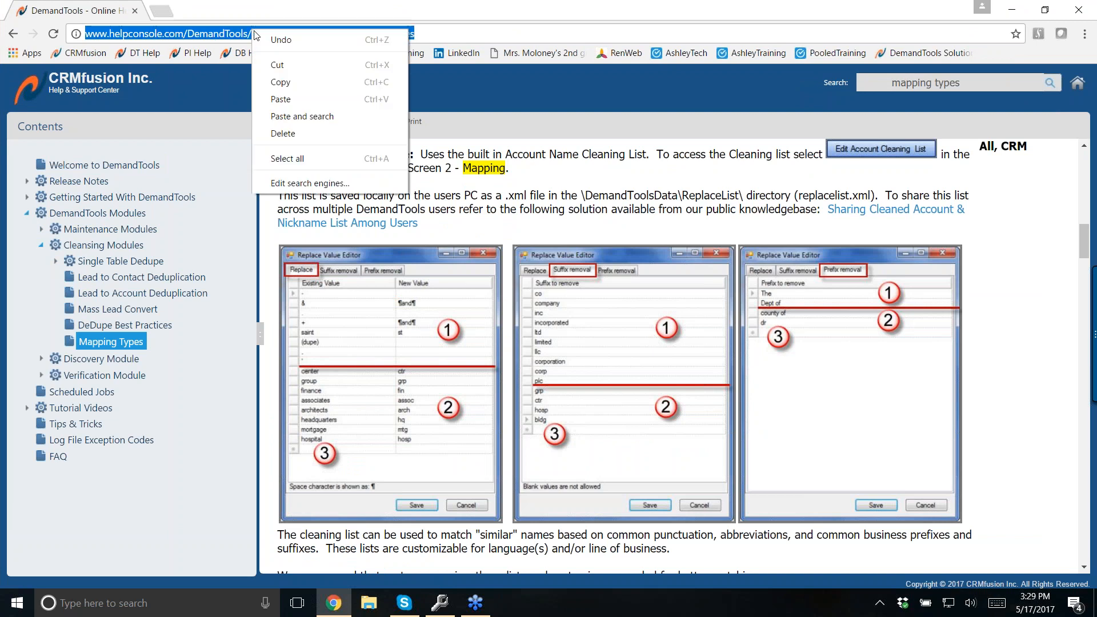
click(281, 83)
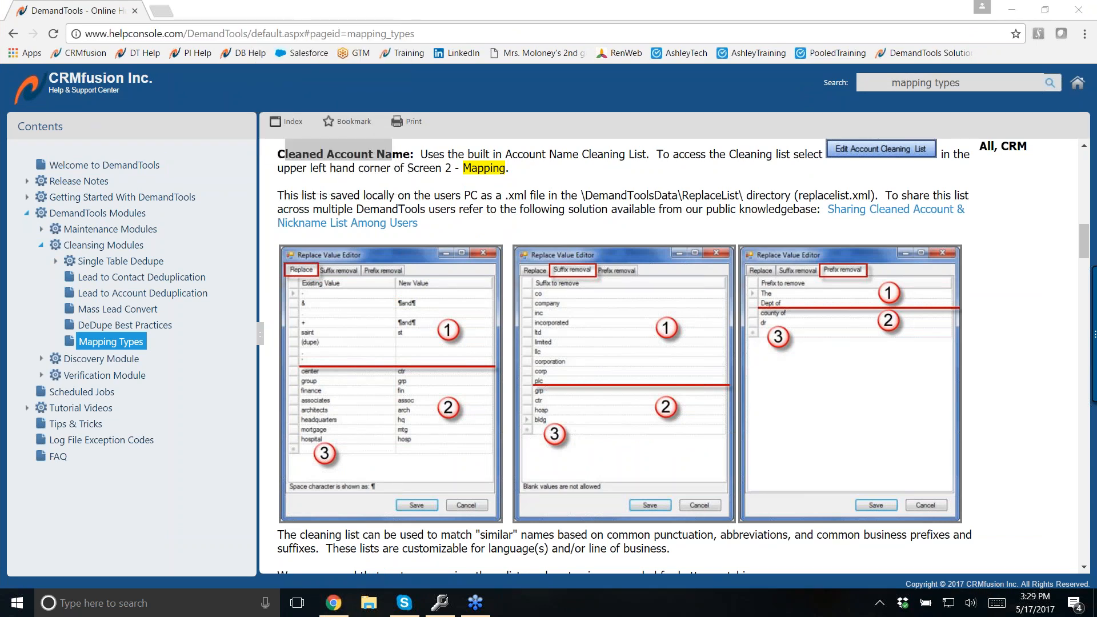
click(1080, 9)
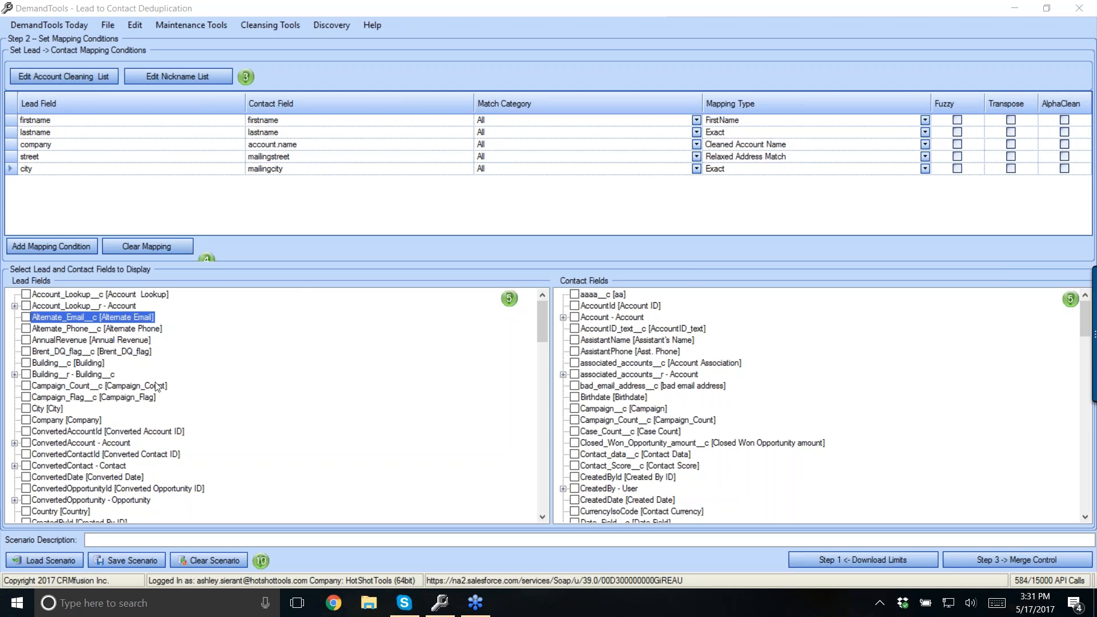
- Include the FirstName and LastName lead fields in the fields to display
click(61, 343)
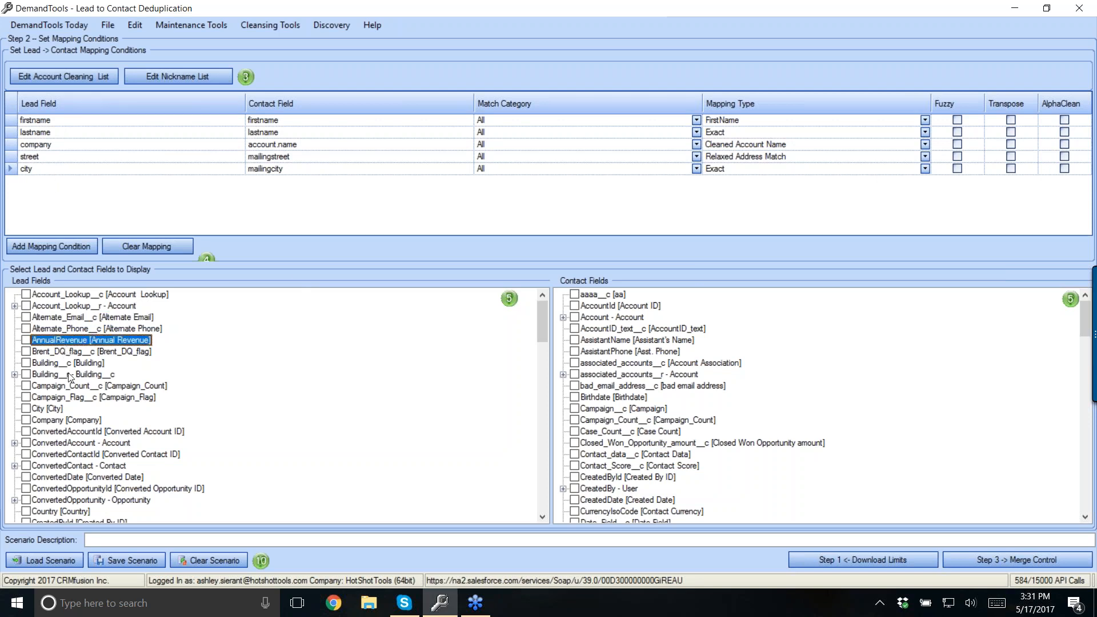
scroll(114, 437, down, 6)
click(46, 477)
click(27, 489)
scroll(173, 450, down, 5)
click(172, 447)
click(24, 491)
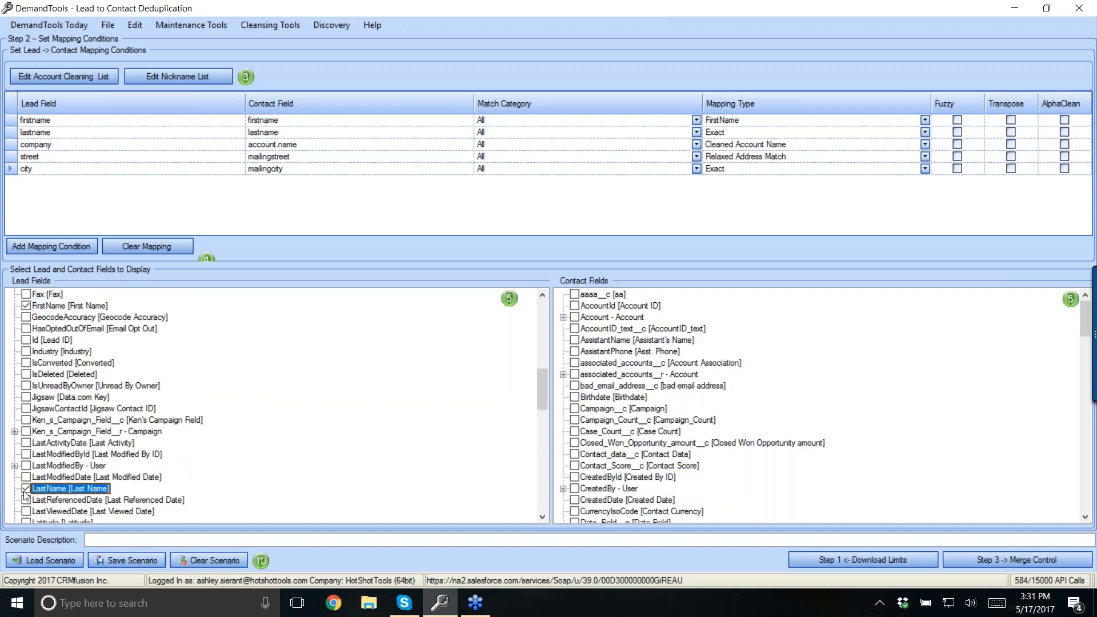
click(26, 490)
- Include the Company, Street and City lead fields in the fields to display
scroll(171, 354, up, 9)
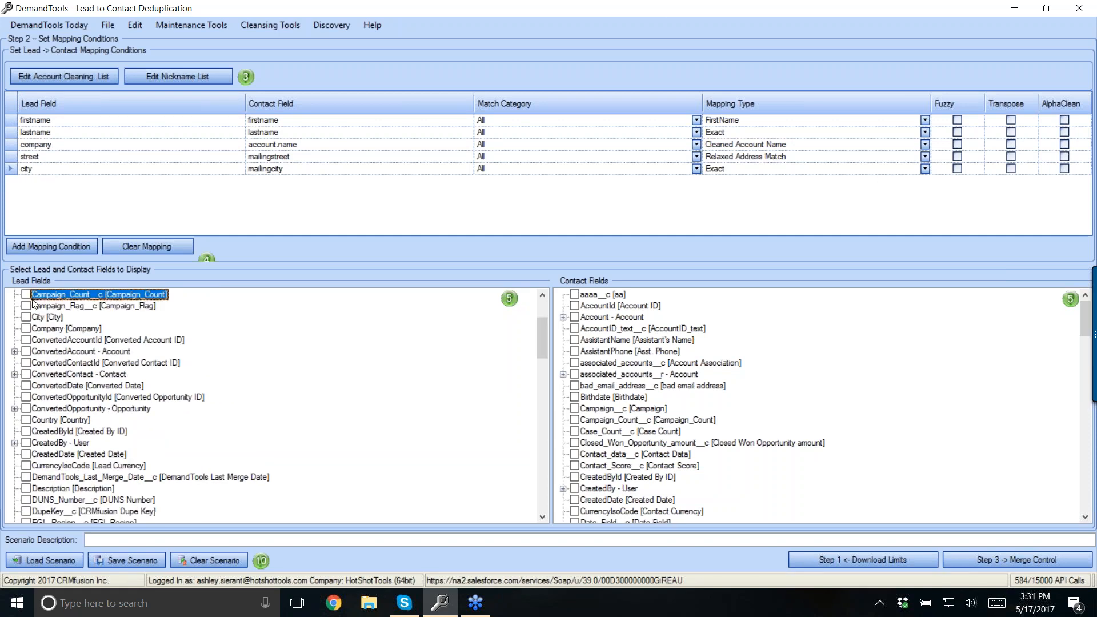
click(26, 330)
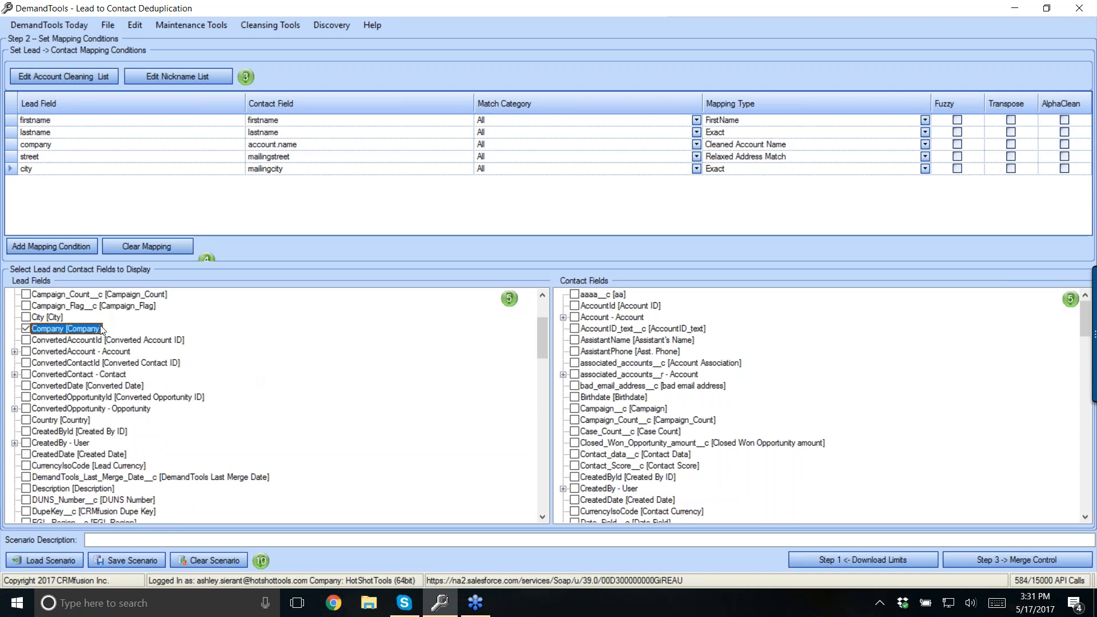
scroll(103, 331, down, 15)
click(65, 479)
scroll(35, 503, down, 1)
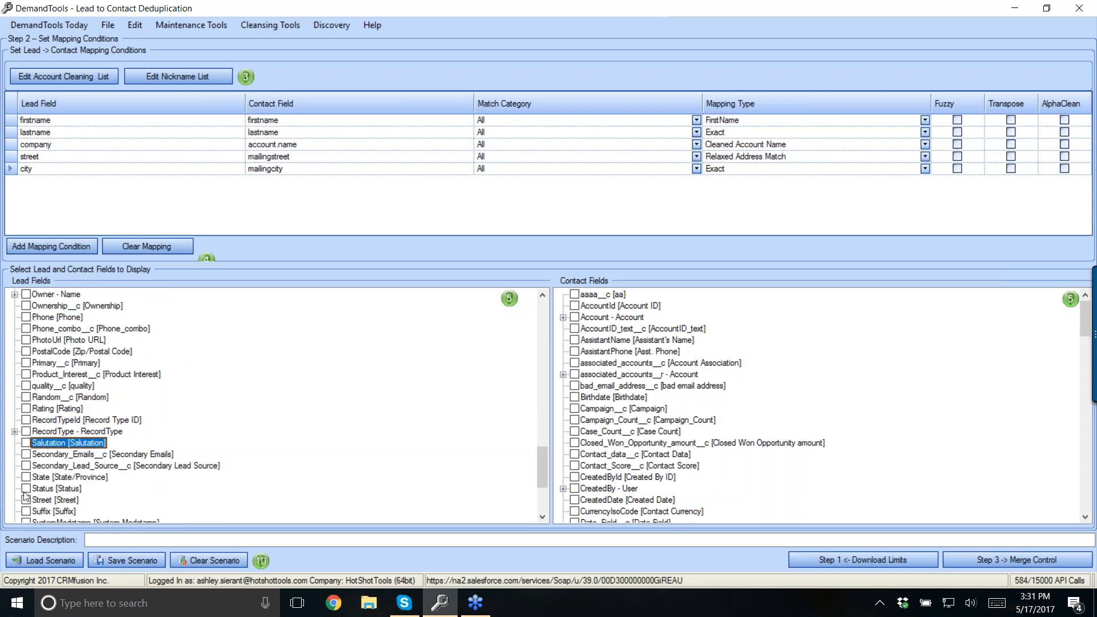
click(27, 500)
scroll(34, 400, up, 16)
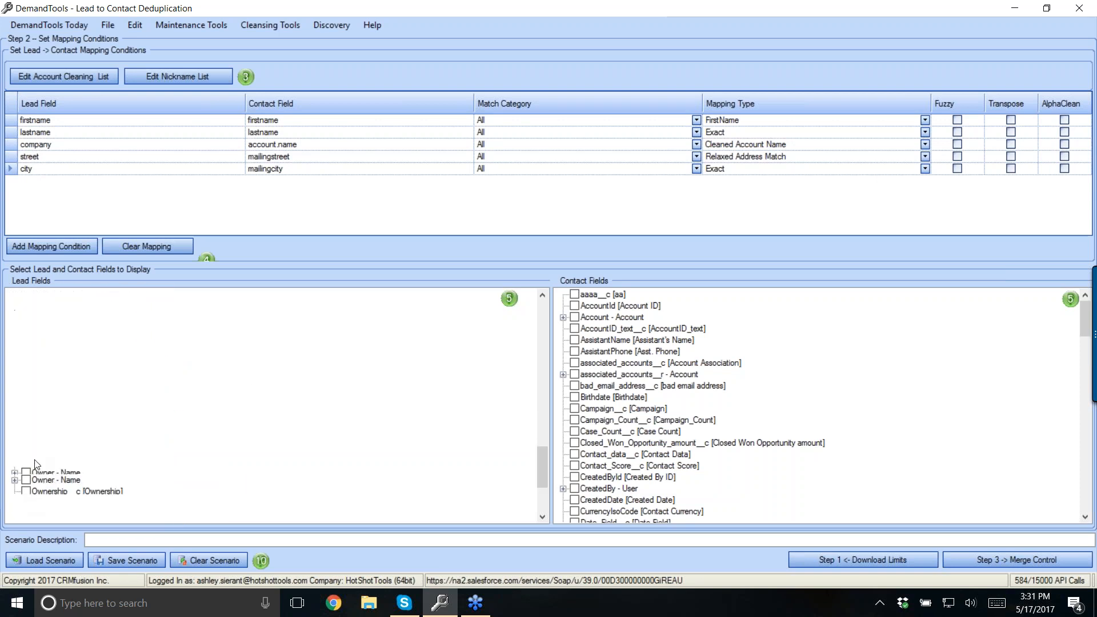
click(26, 317)
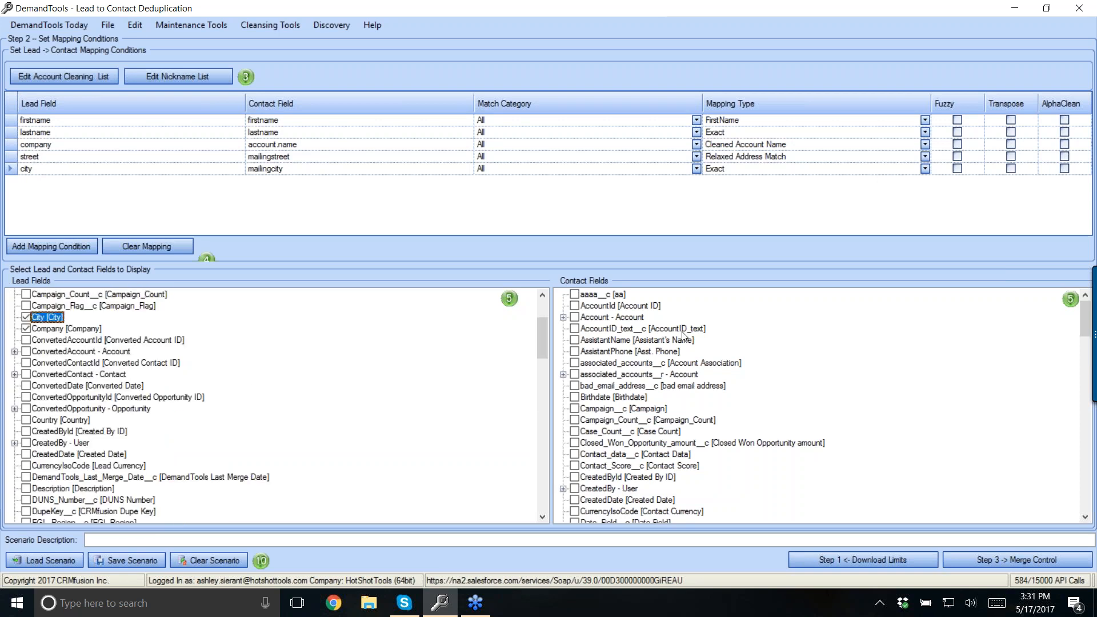
- Include the FirstName and LastName contact fields in the fields to display
click(677, 375)
scroll(677, 375, down, 8)
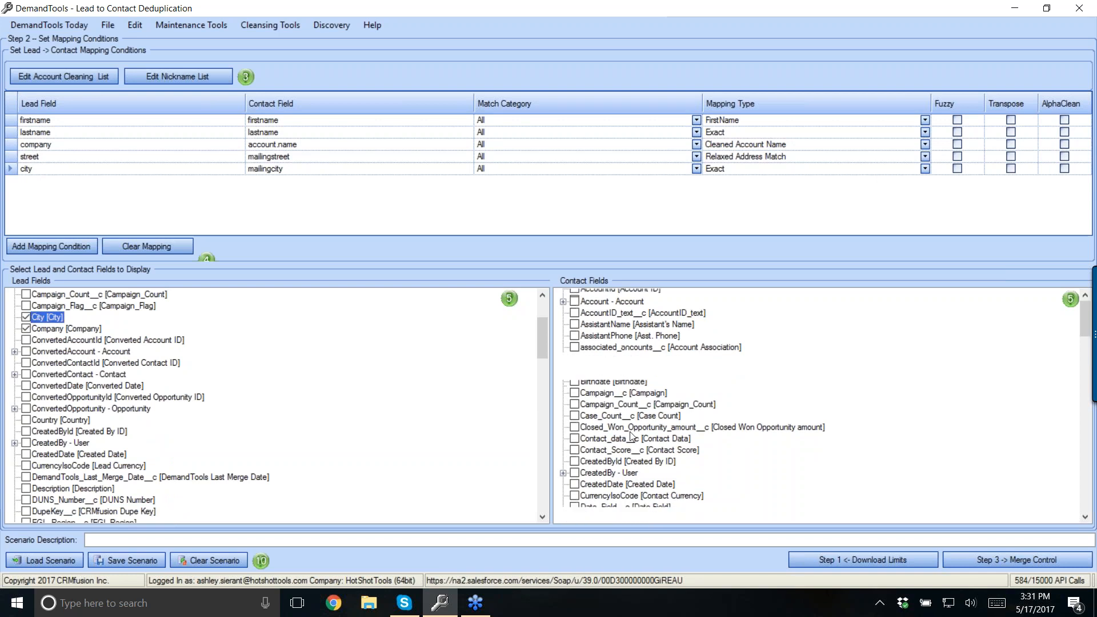
click(595, 443)
click(580, 456)
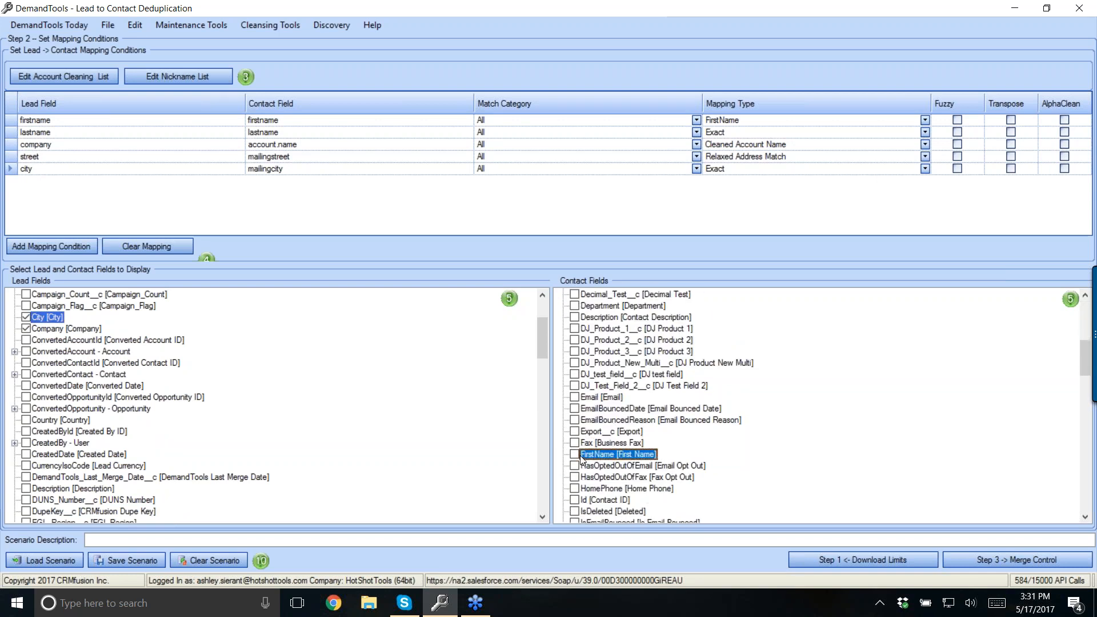
scroll(577, 457, down, 4)
click(604, 444)
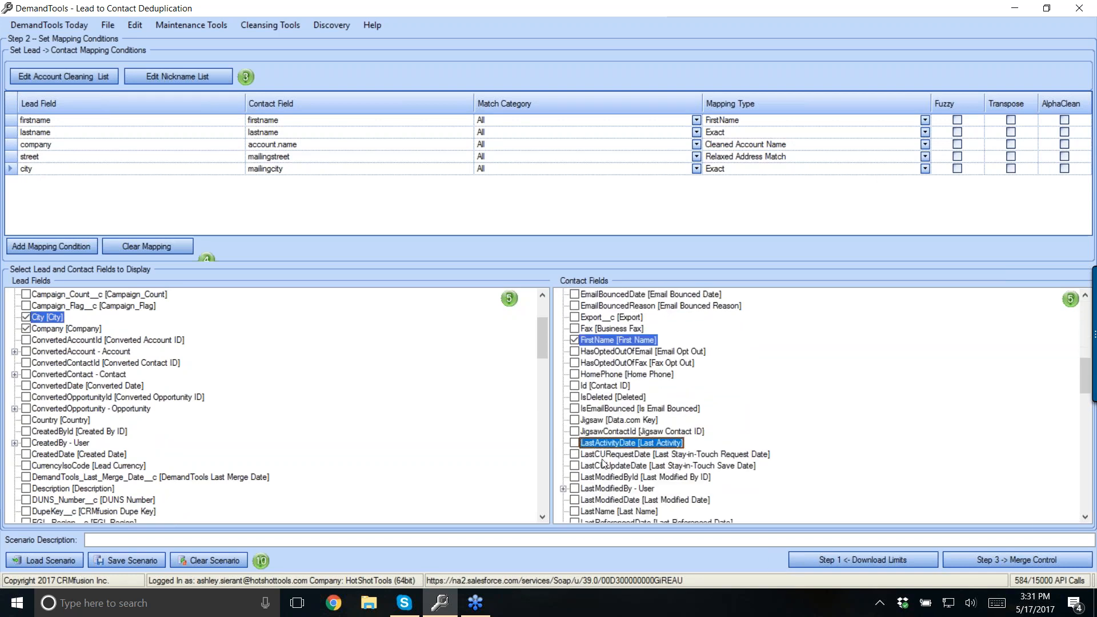
click(575, 512)
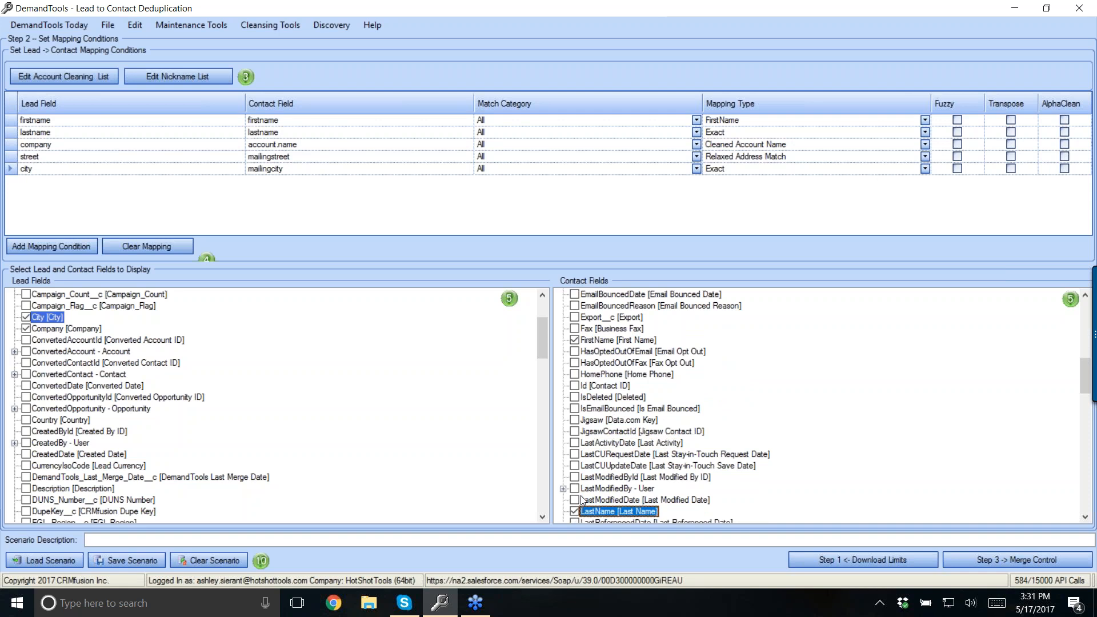
- Include the related account's Name field among the contact fields to display, and collapse the Account group
key(Home)
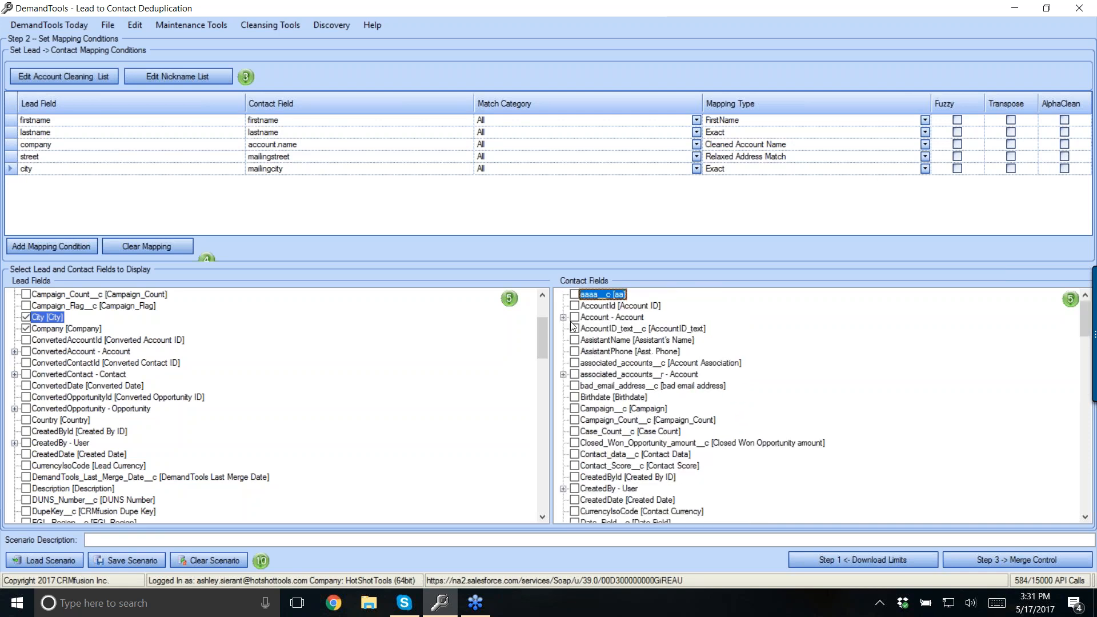
click(563, 317)
key(n)
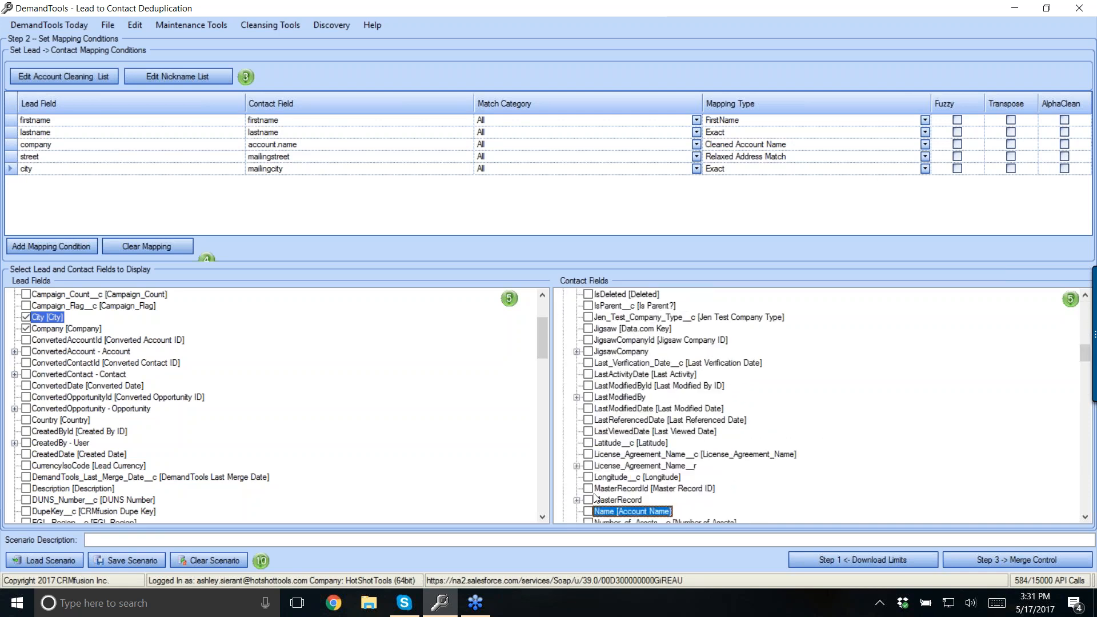
scroll(592, 513, up, 20)
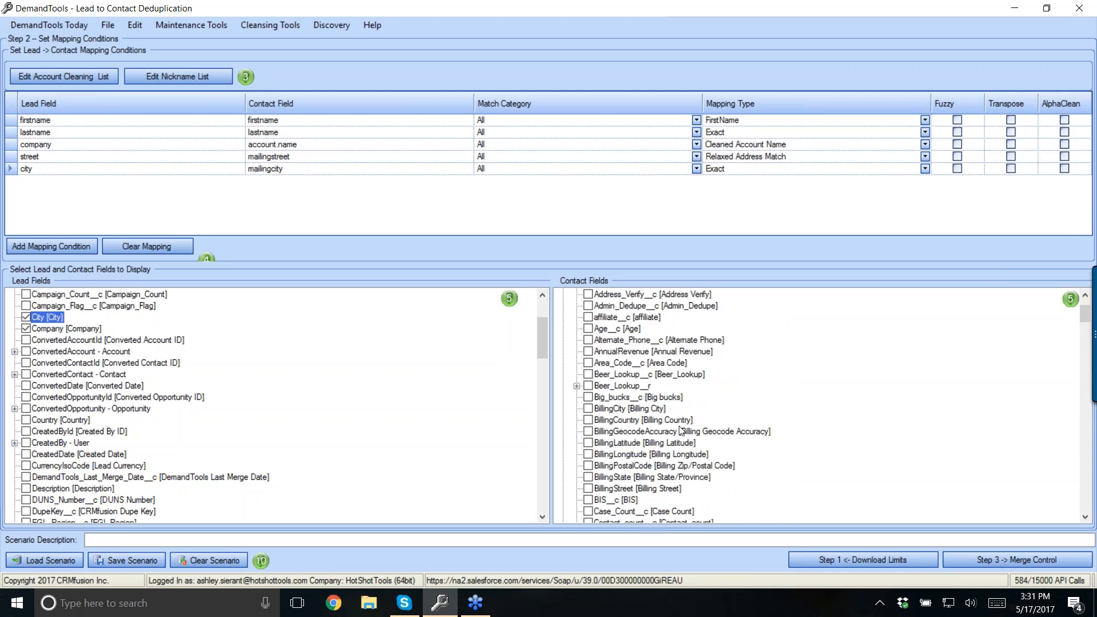
scroll(667, 416, up, 1)
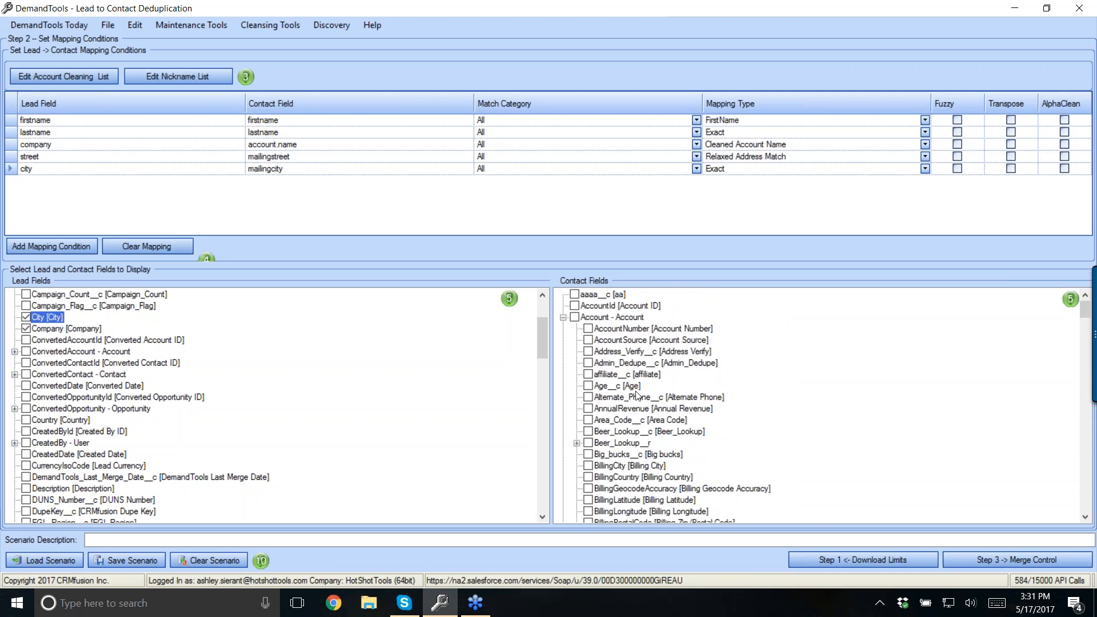
click(564, 318)
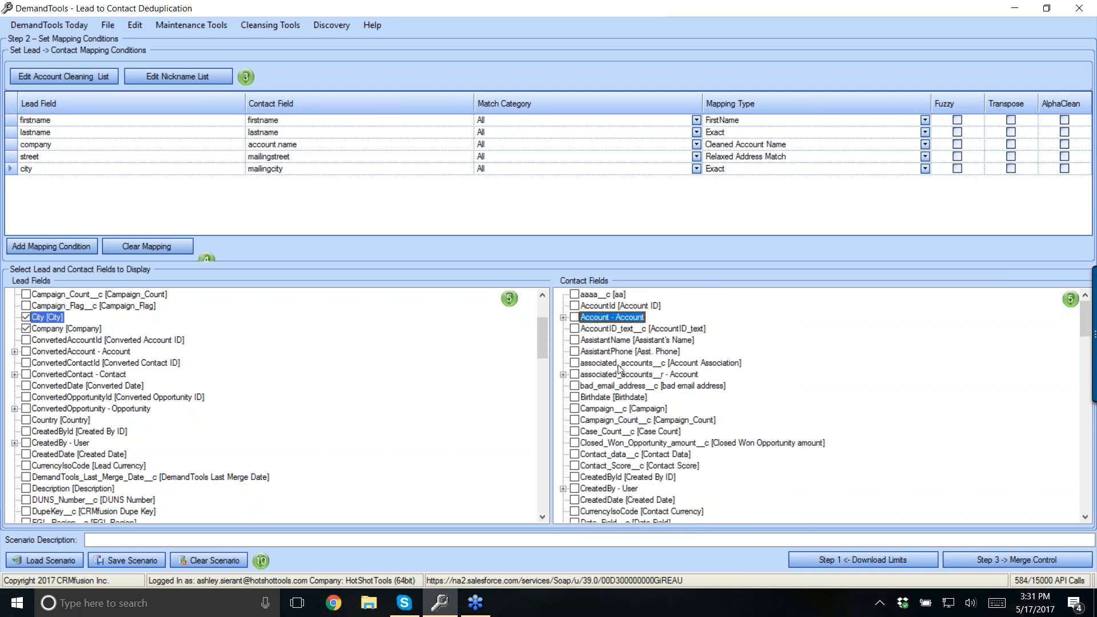
- Include the MailingStreet and MailingCity contact fields in the display, and run the matching to reach merge control
key(s)
key(b)
key(i)
scroll(609, 366, up, 1)
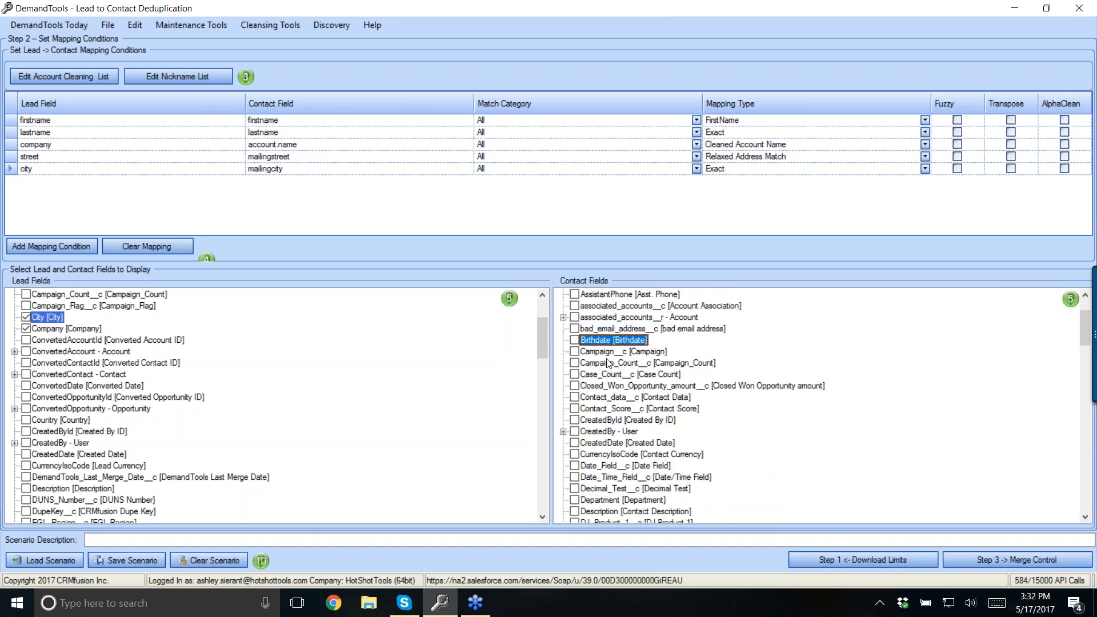
scroll(609, 365, up, 1)
key(m)
scroll(617, 423, down, 3)
click(576, 490)
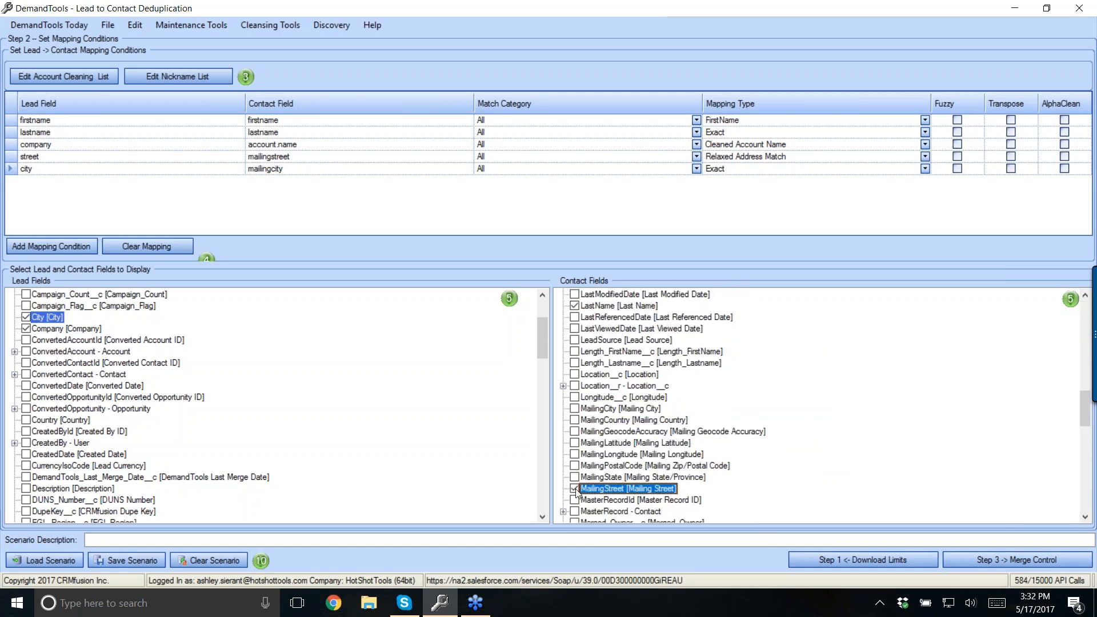
scroll(585, 478, down, 1)
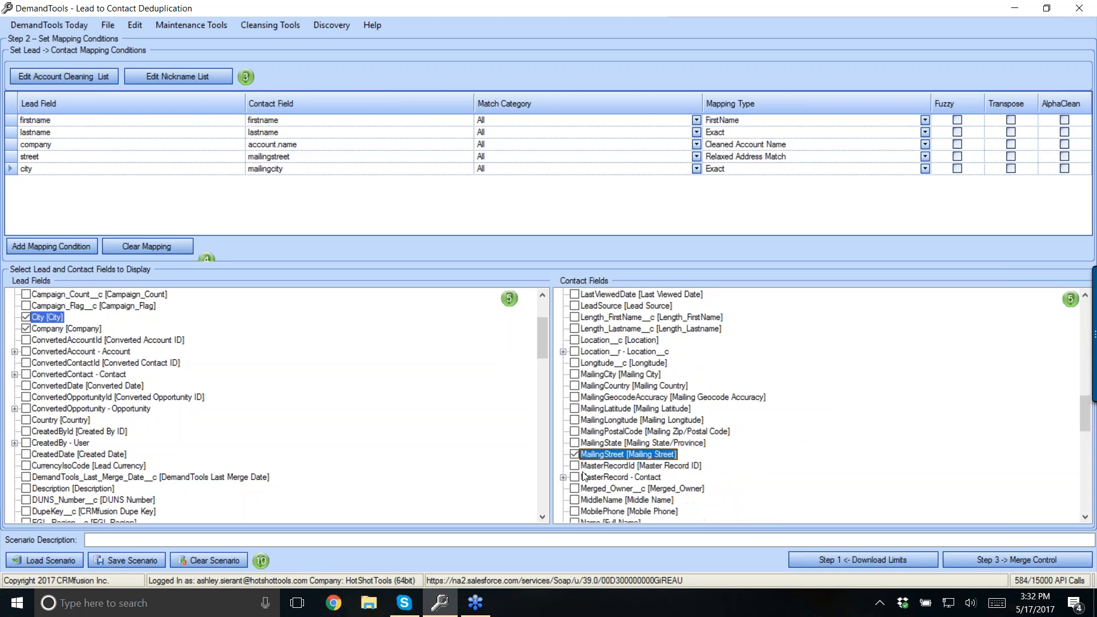
click(589, 376)
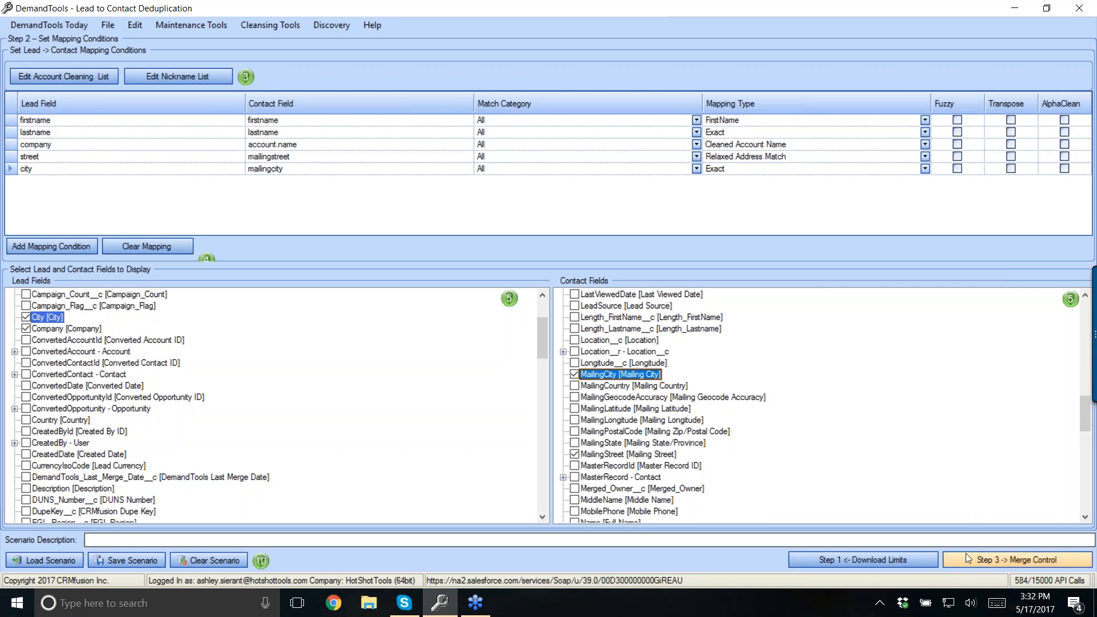
click(997, 560)
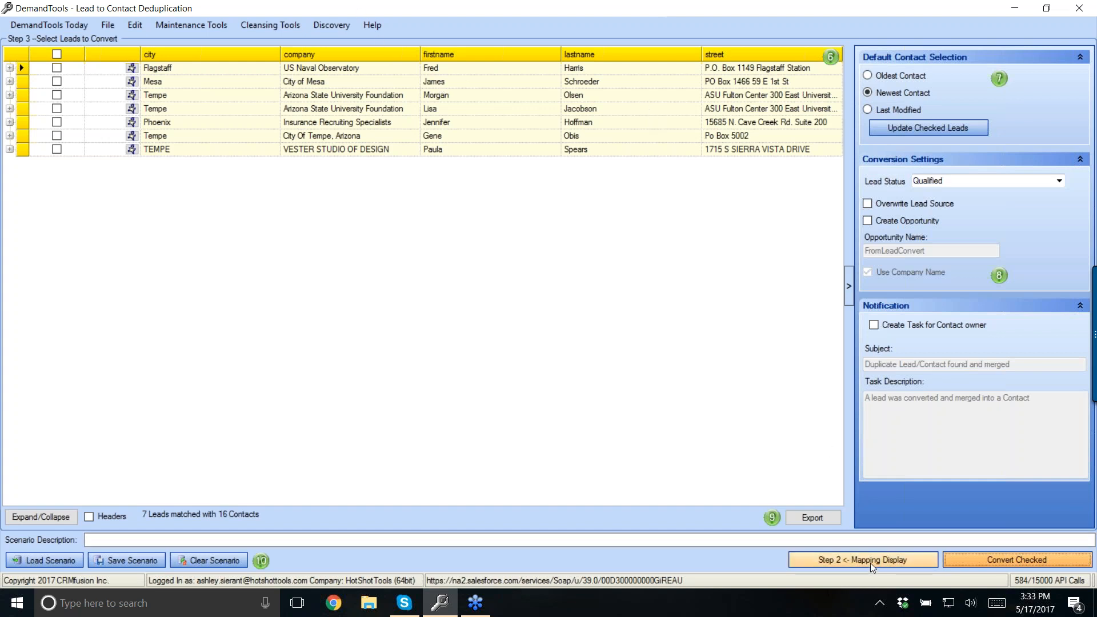
- Return to the mapping conditions, remove the street and city conditions, and rerun the matching
click(834, 558)
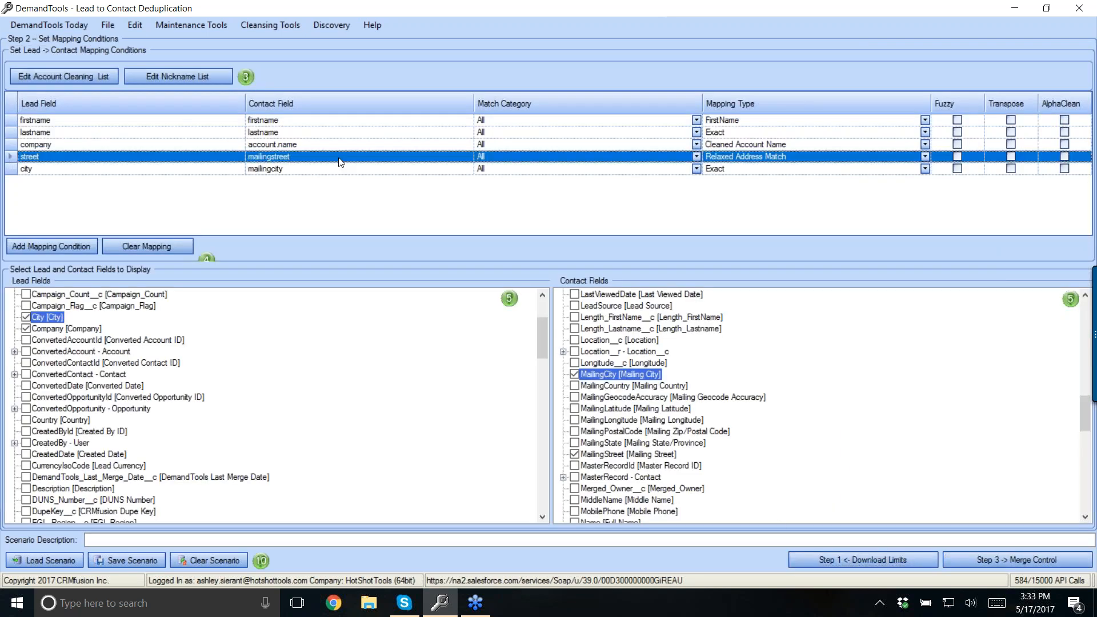
key(Delete)
key(Delete)
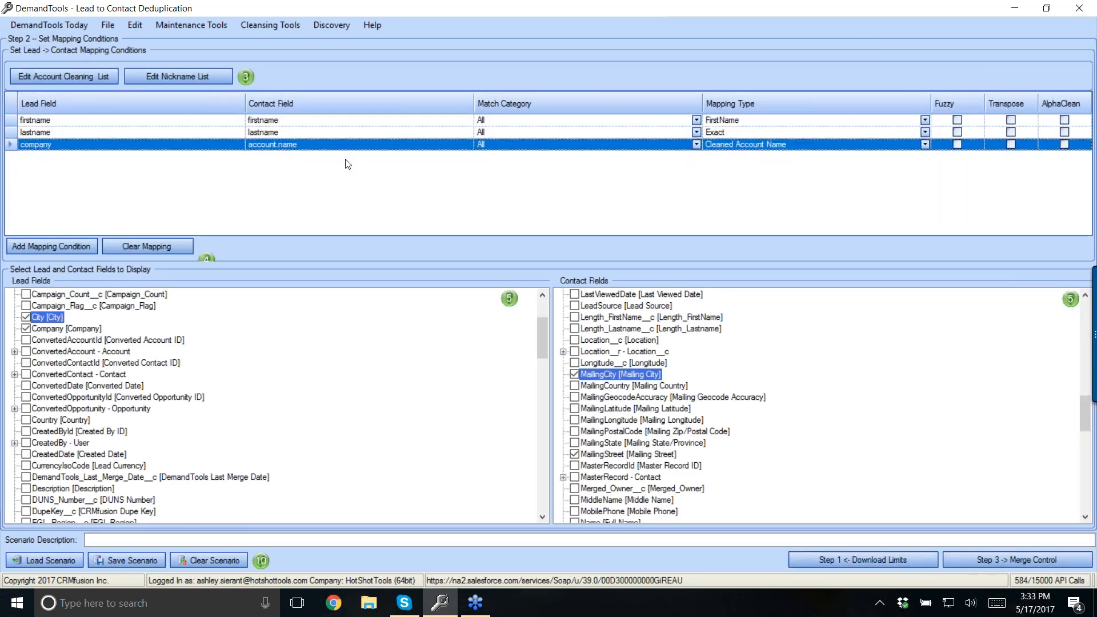
click(997, 559)
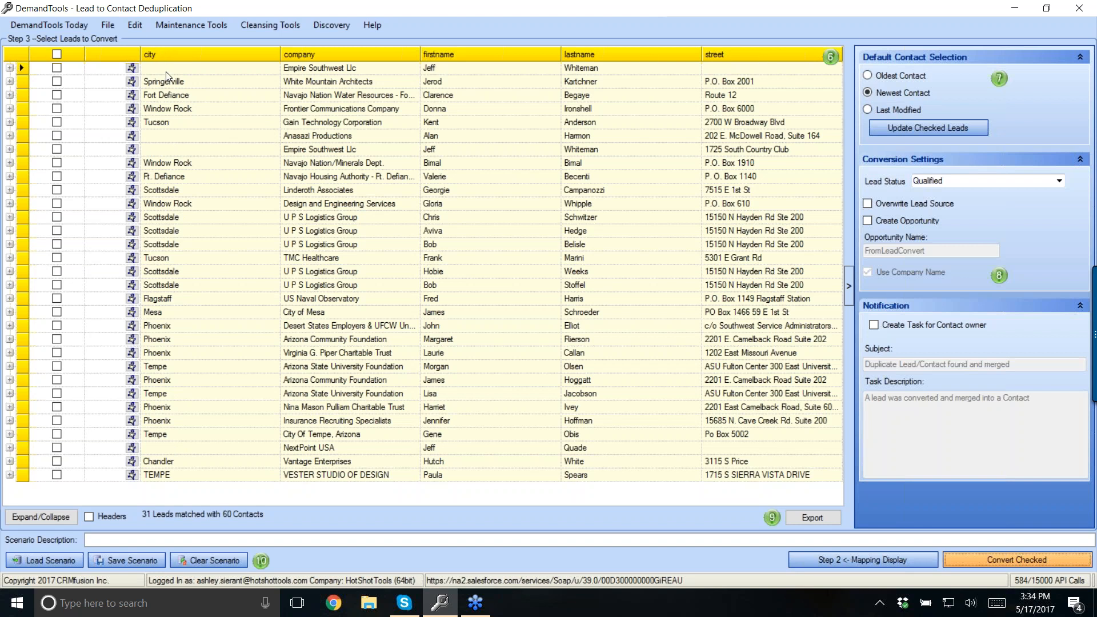
- Expand the matched contacts of the first Empire Southwest Llc lead, and set the default contact selection to Oldest Contact
click(10, 68)
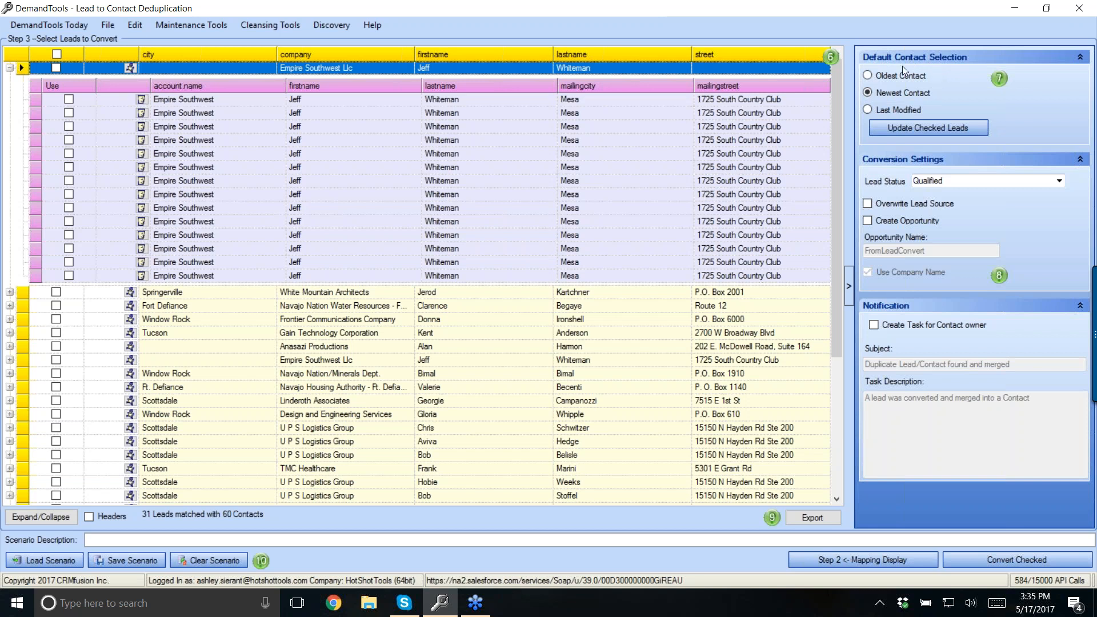
click(885, 78)
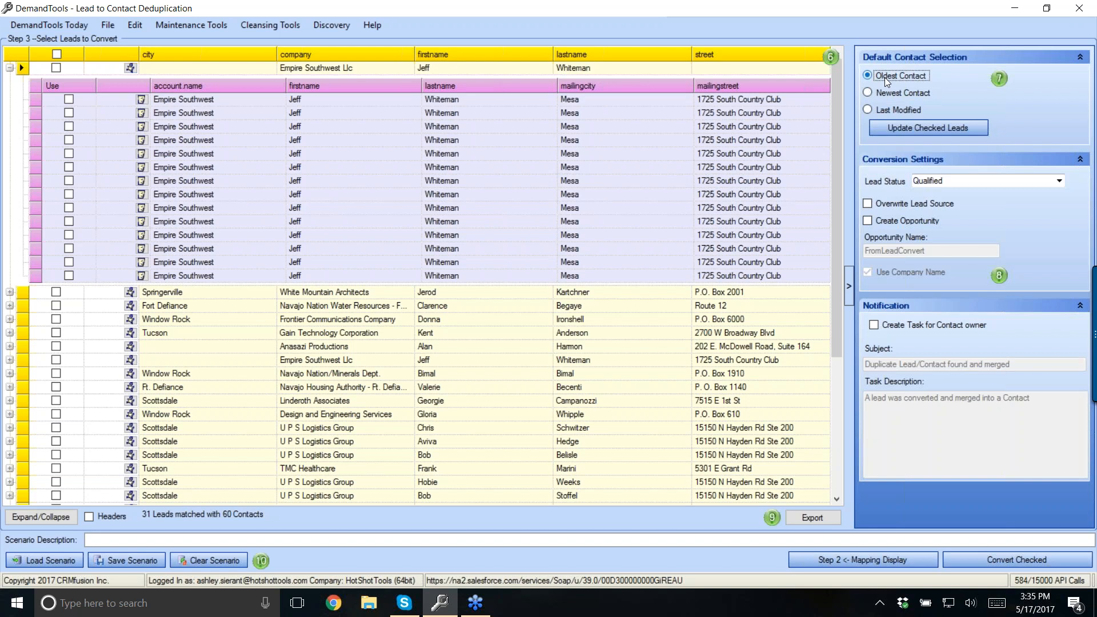
- Check all matched leads, and update them using Last Modified as the default contact selection
click(892, 93)
click(886, 110)
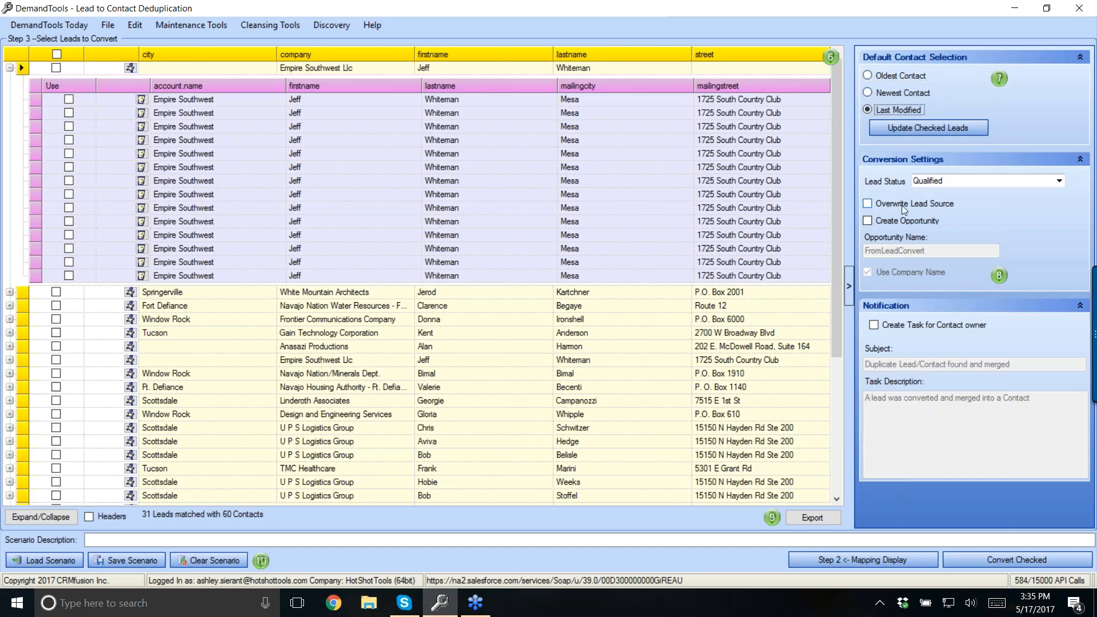
click(57, 55)
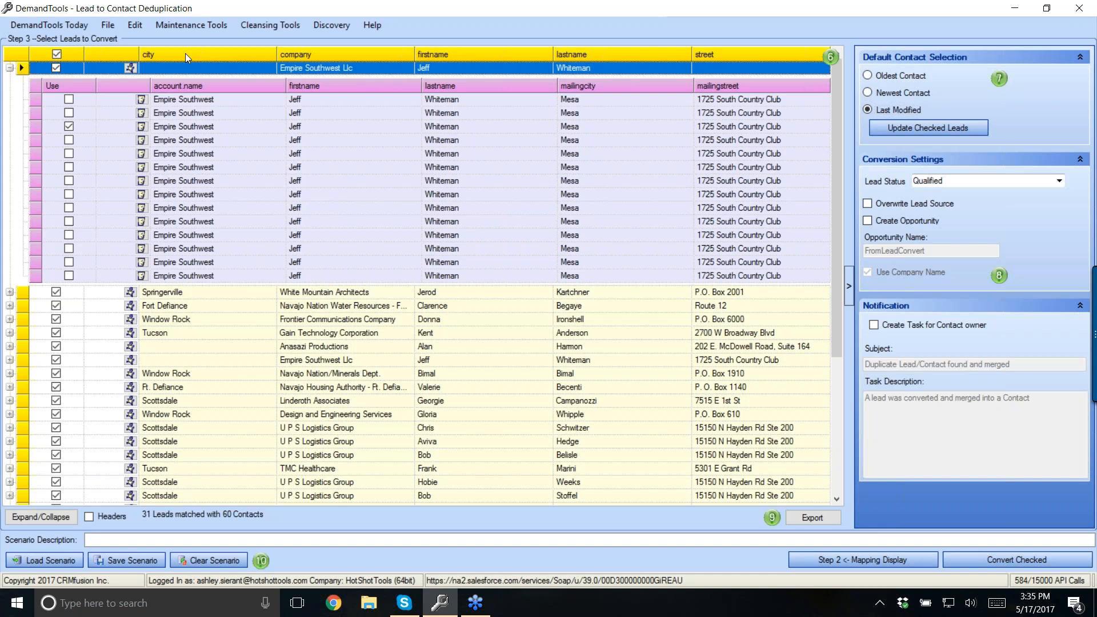
click(889, 135)
click(894, 128)
- Update the checked leads using Newest Contact, and finish by updating them with Oldest Contact
click(886, 95)
click(907, 129)
click(897, 75)
click(938, 129)
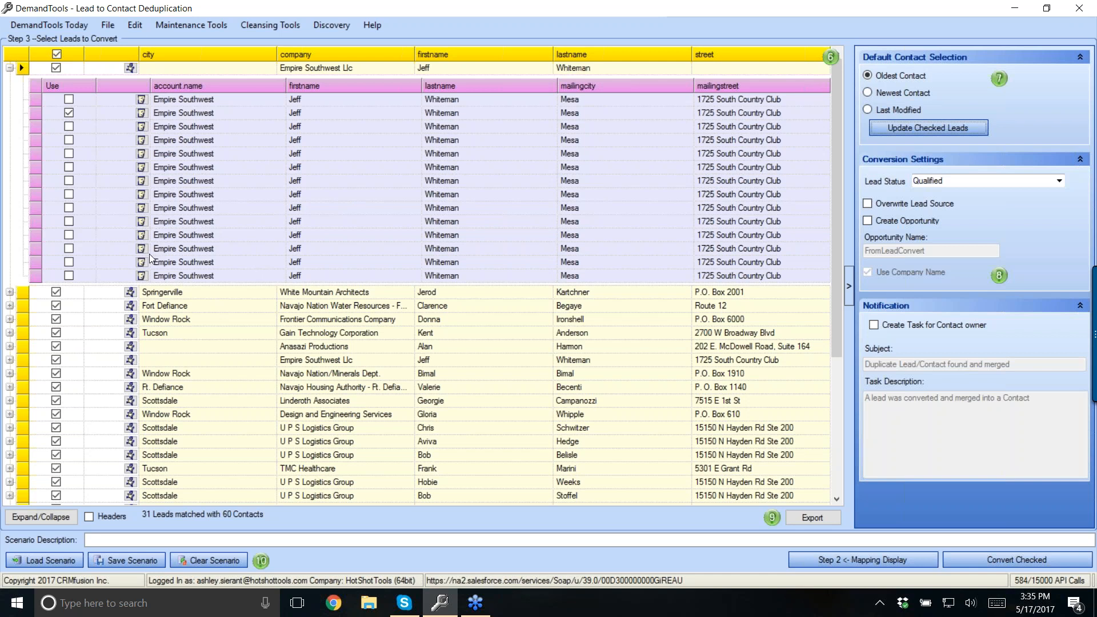
- Expand all leads to review which matched contacts are selected, and collapse them again
click(46, 517)
scroll(259, 307, down, 1)
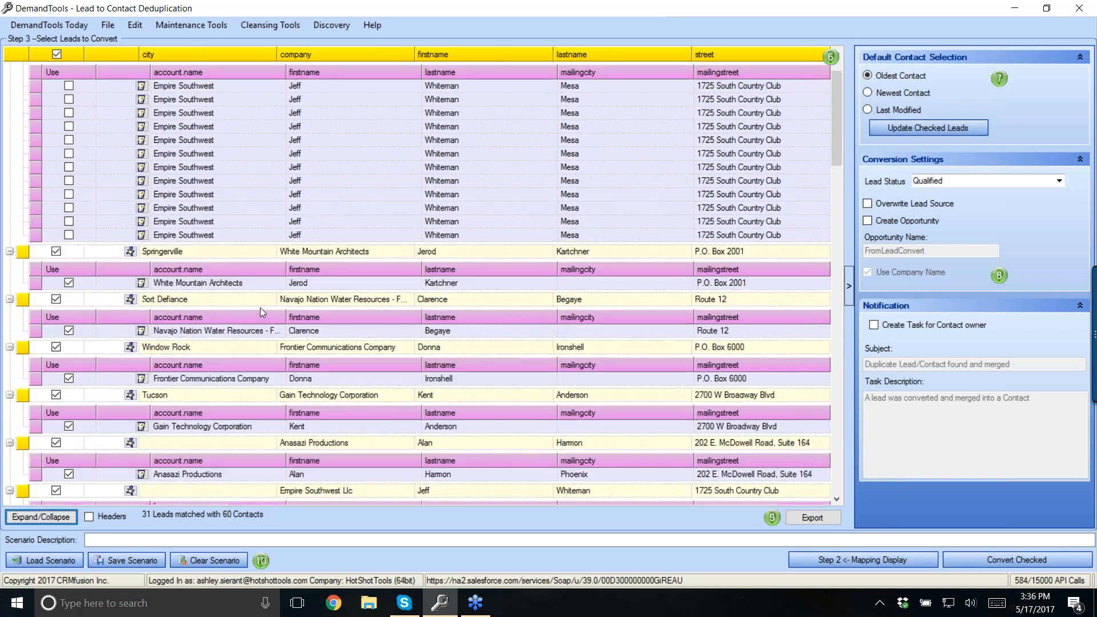
scroll(259, 307, down, 3)
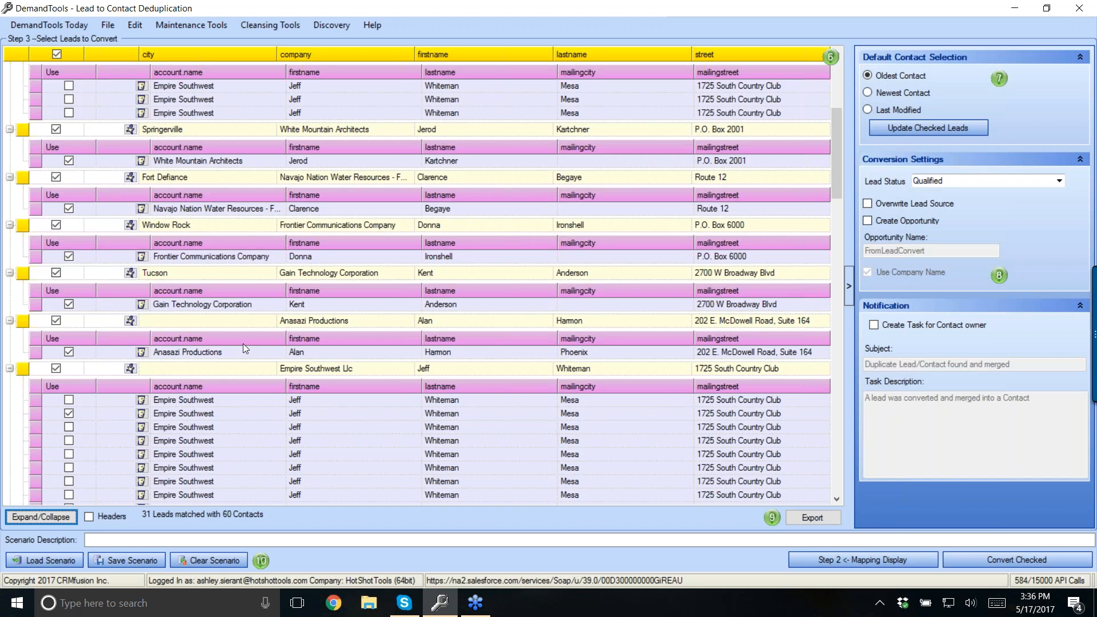
click(40, 517)
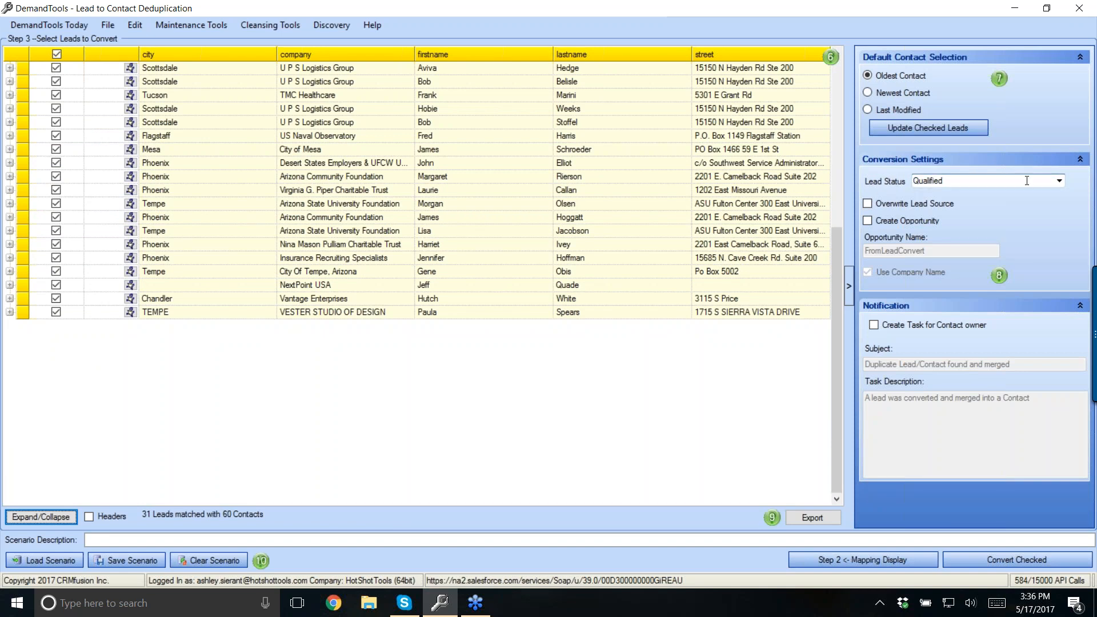
- Configure the conversion with lead status Dupe, Overwrite Lead Source, Create Opportunity and Create Task for Contact owner
click(1046, 181)
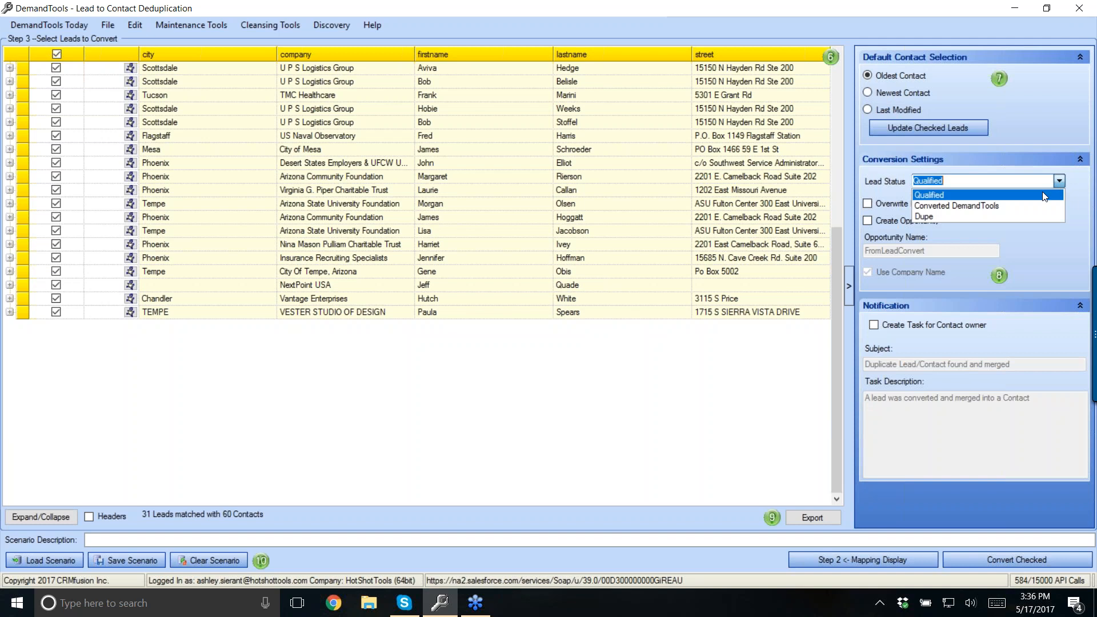
click(984, 216)
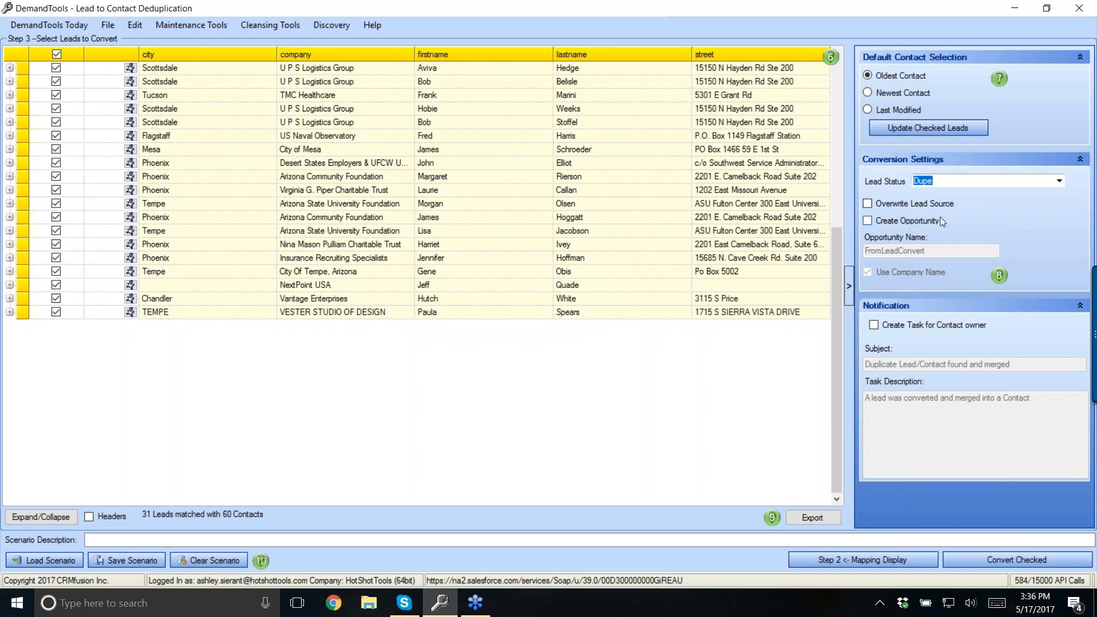
click(869, 203)
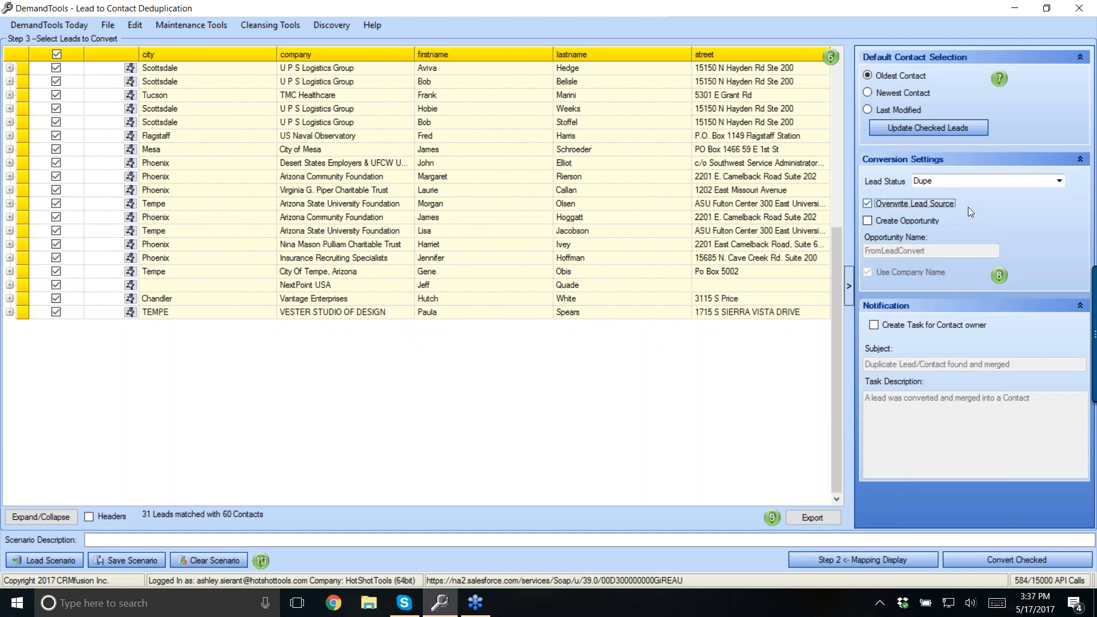
click(867, 221)
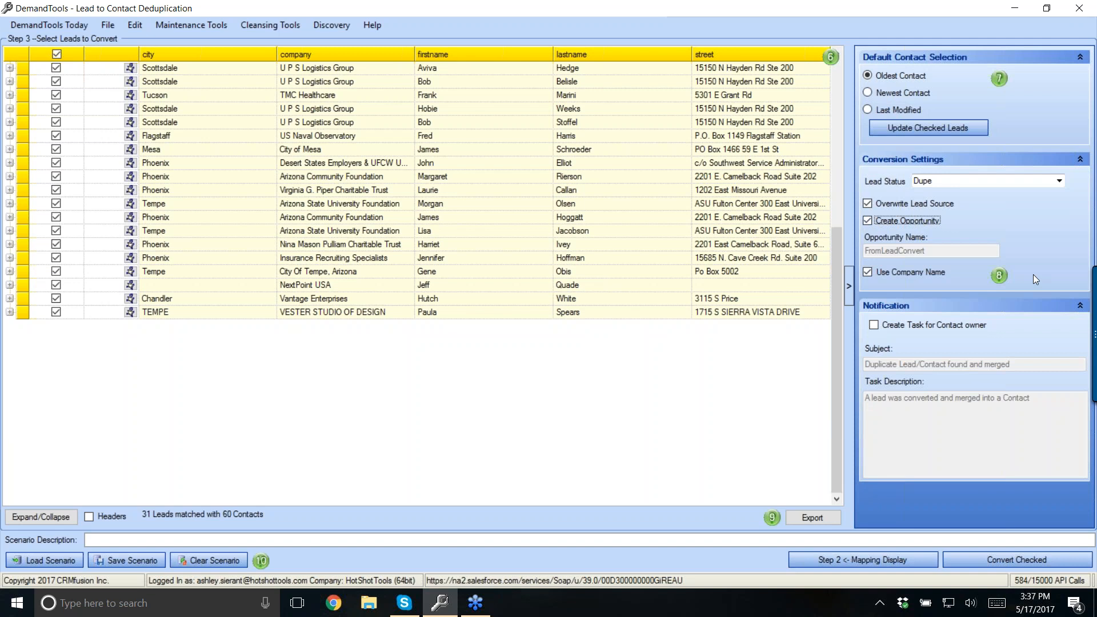
click(920, 327)
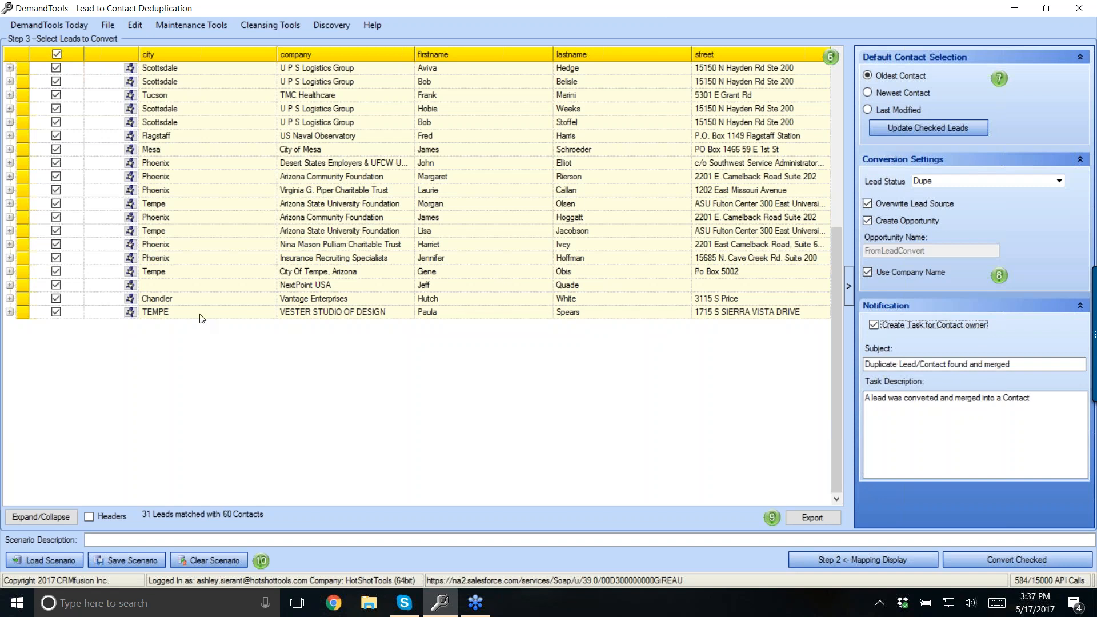
- Check only the Desert States Employers, first Arizona Community Foundation and Virginia G. Piper Charitable Trust leads, and convert them
click(61, 54)
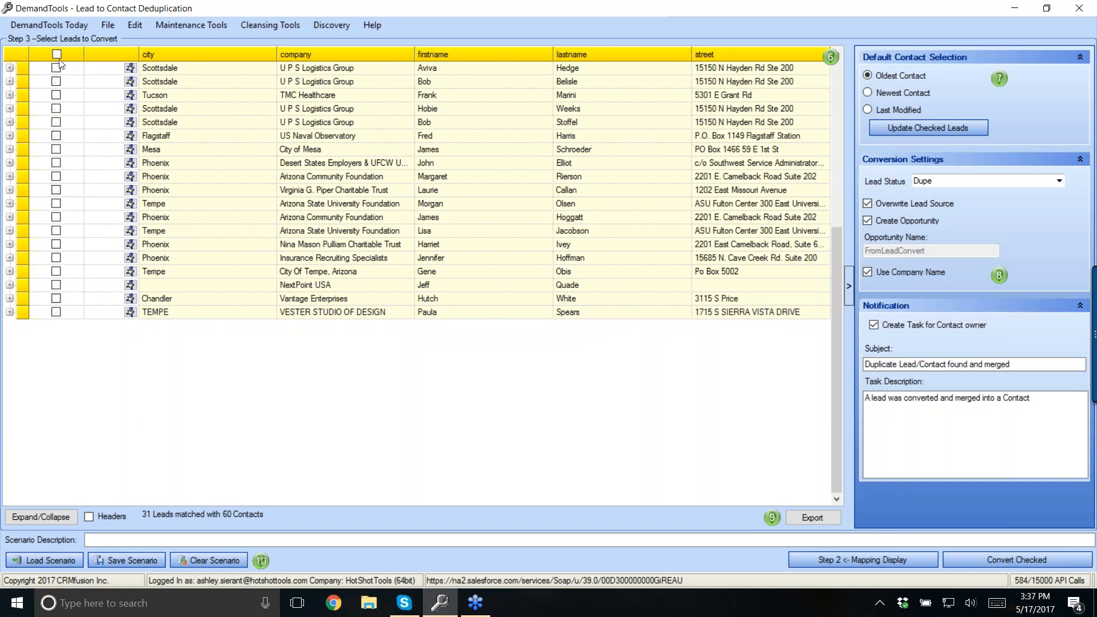
click(57, 163)
click(57, 177)
click(57, 190)
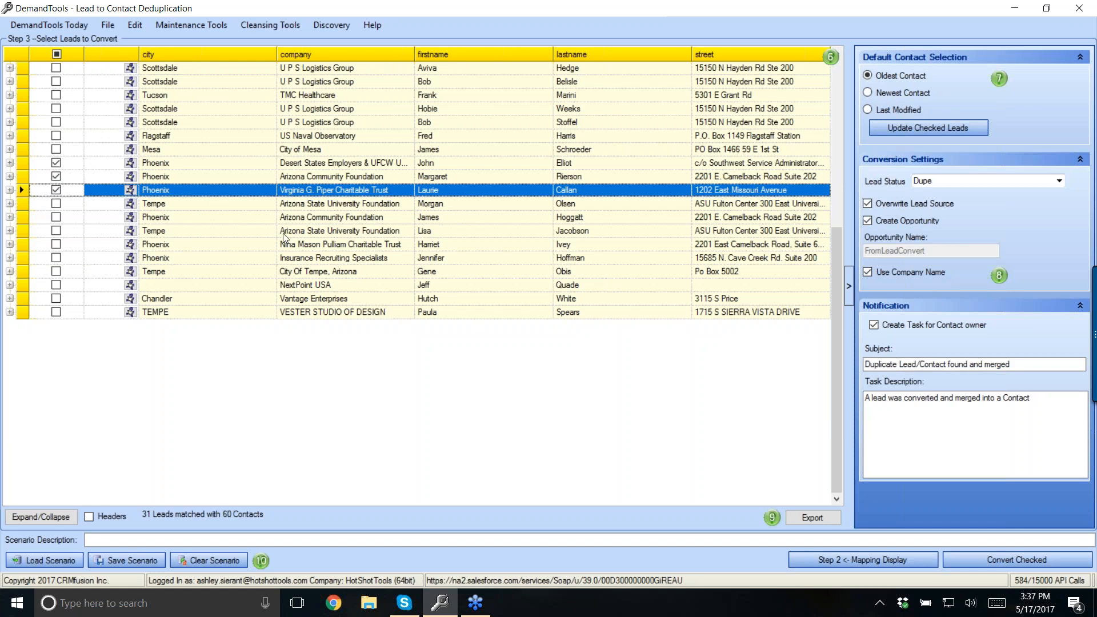
click(1018, 561)
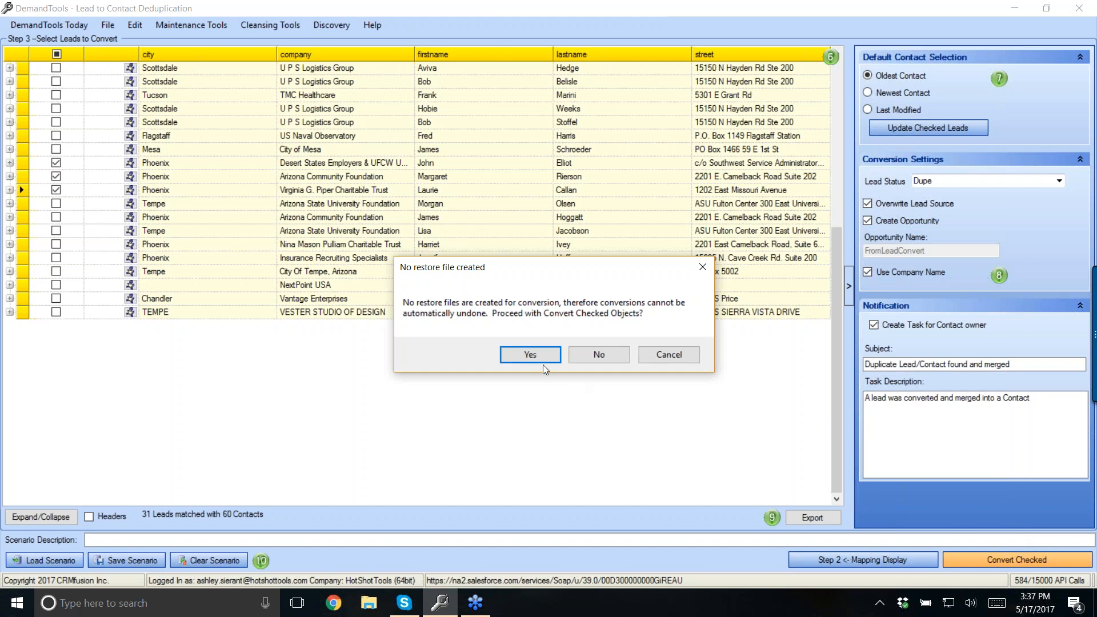
click(510, 355)
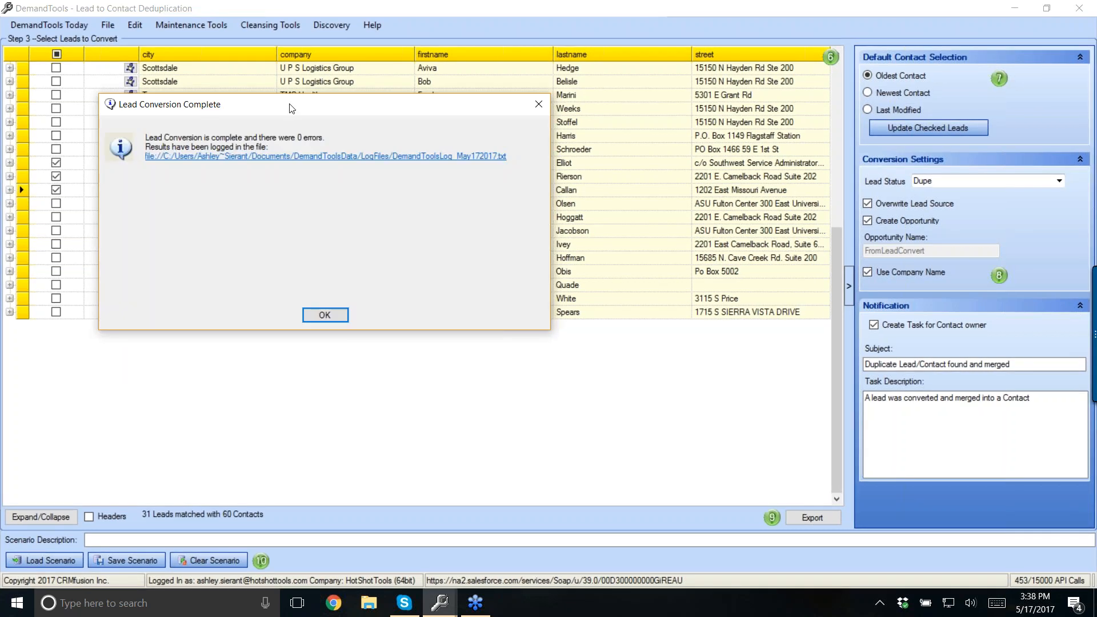
- Open the conversion log file, examine its Lead to Contact Deduplication entries, and close the log and the completion message
drag(292, 112, 436, 137)
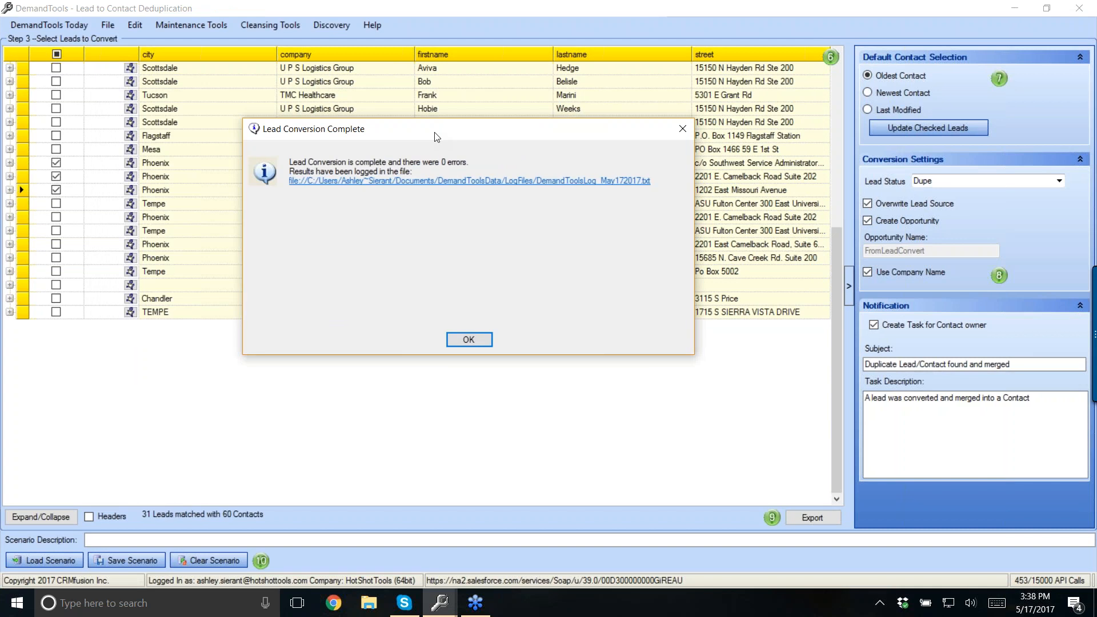
click(441, 181)
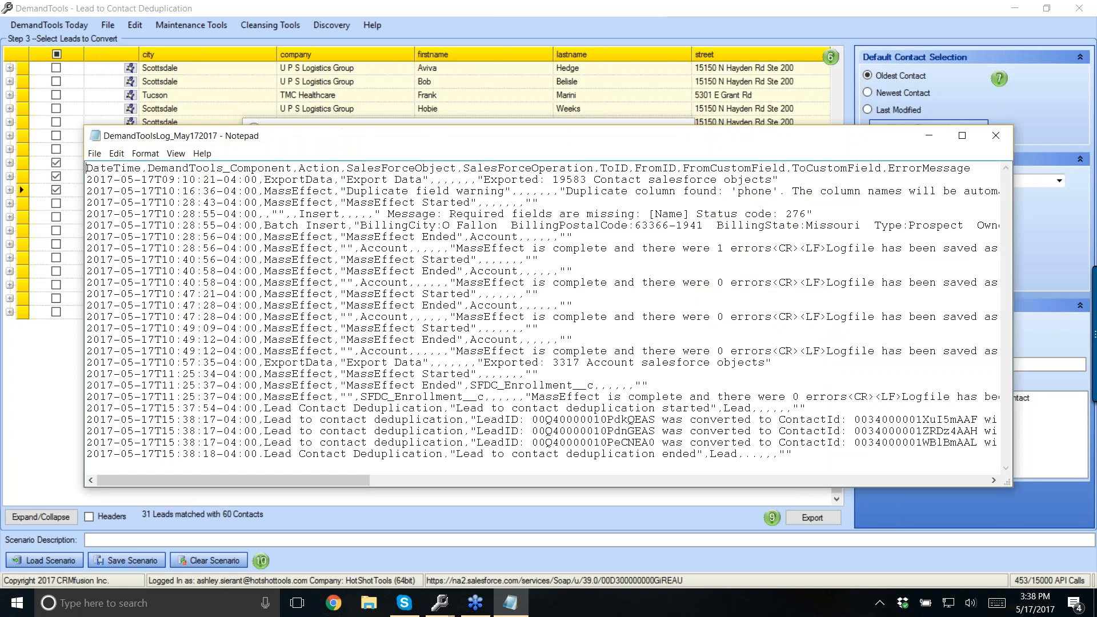
click(962, 136)
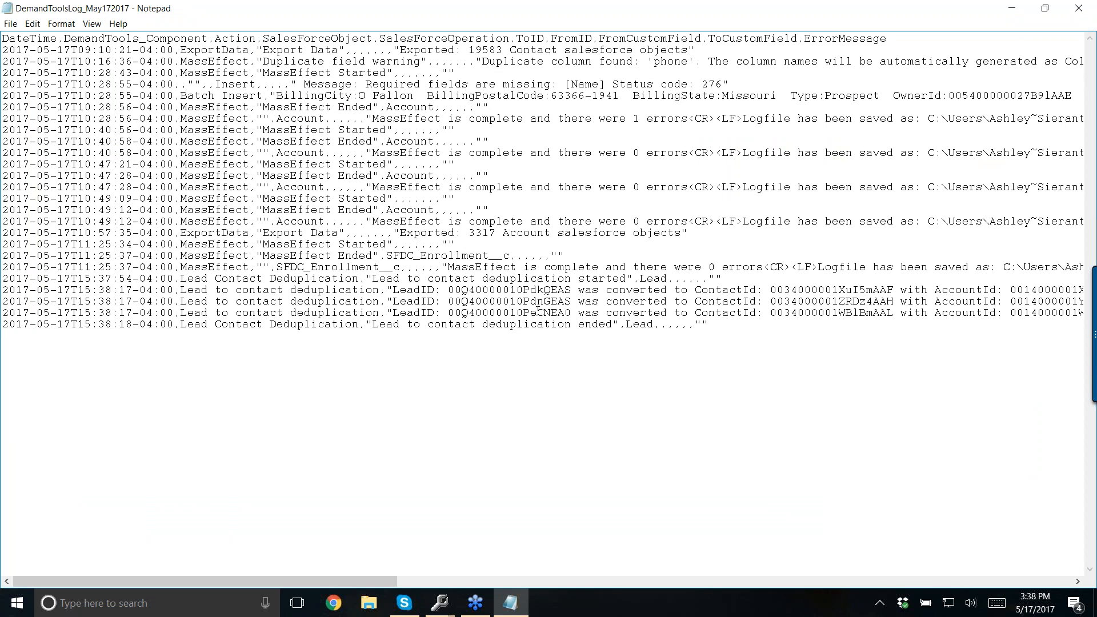
drag(3, 267, 160, 290)
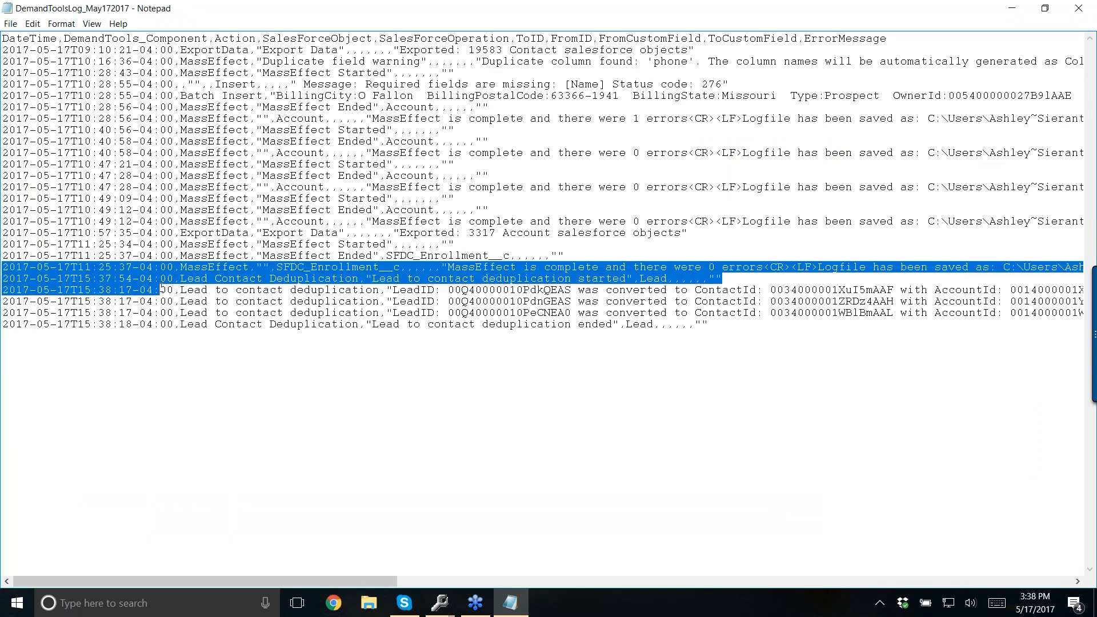
click(46, 273)
drag(3, 278, 680, 332)
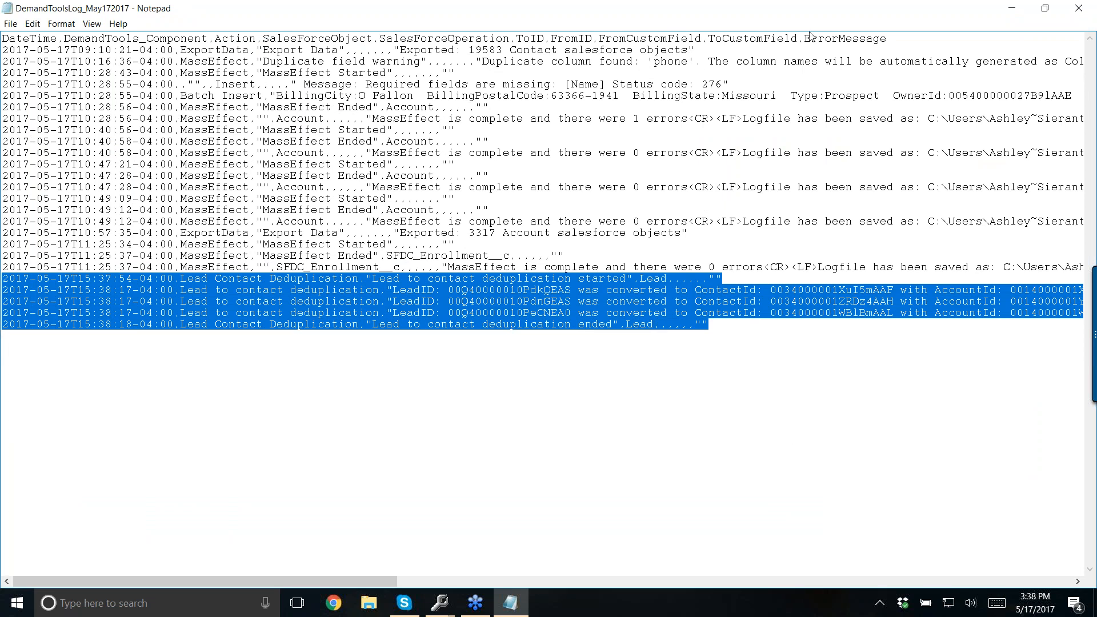
click(1082, 11)
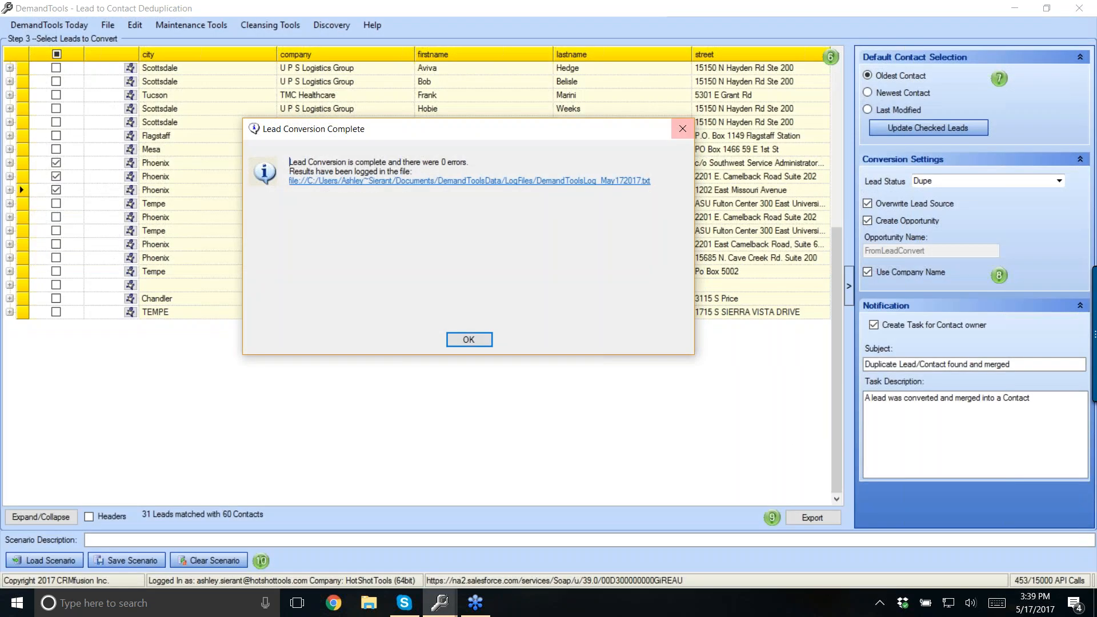
click(468, 340)
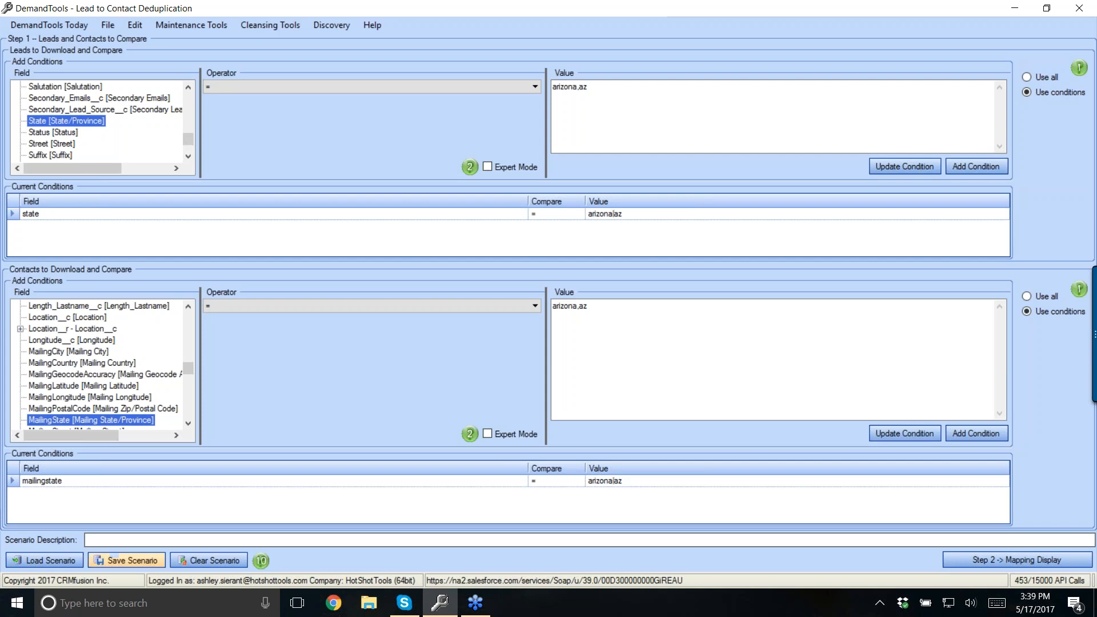
- View the save location for Lead to Contact scenarios, and leave without saving
click(119, 561)
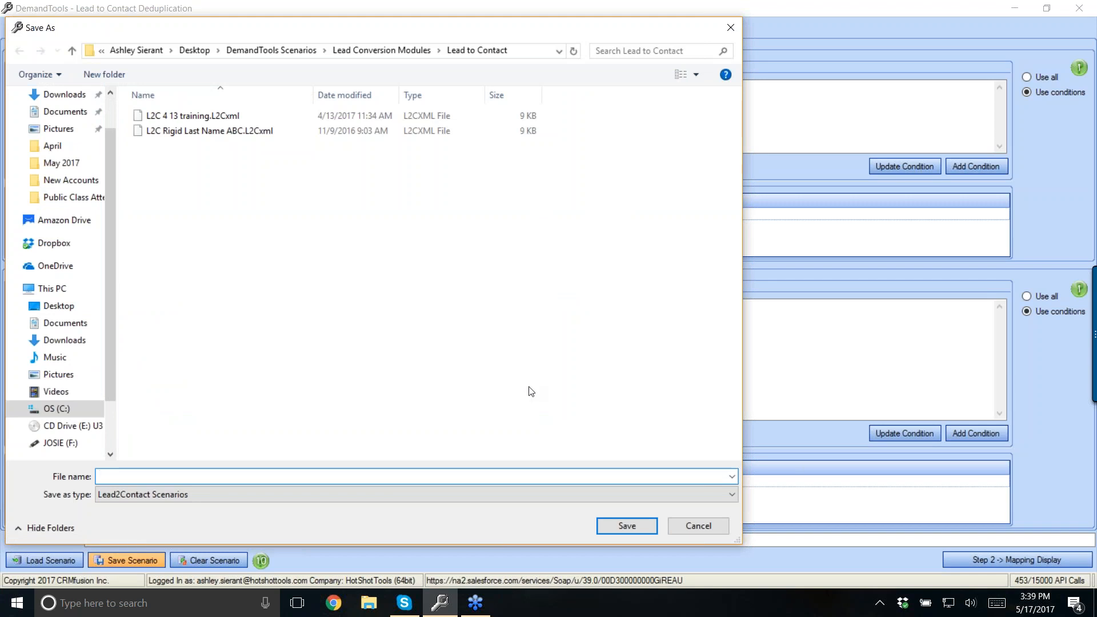
click(701, 525)
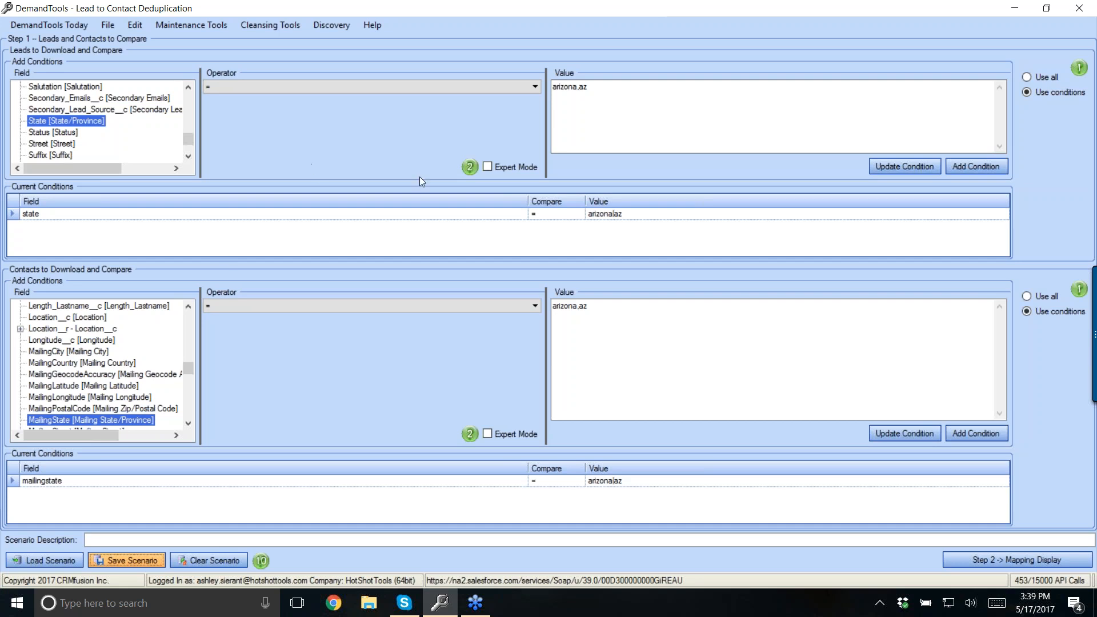
- Open Lead to Account Deduplication, and restrict both leads and accounts with an Owner Name condition for the checked owner
click(43, 25)
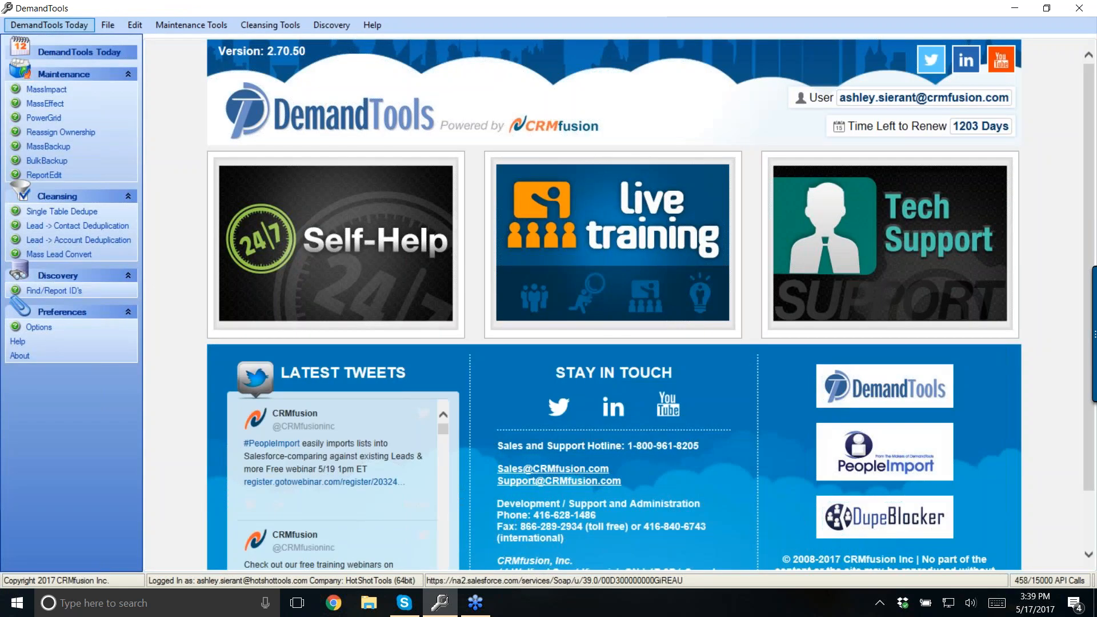
click(27, 241)
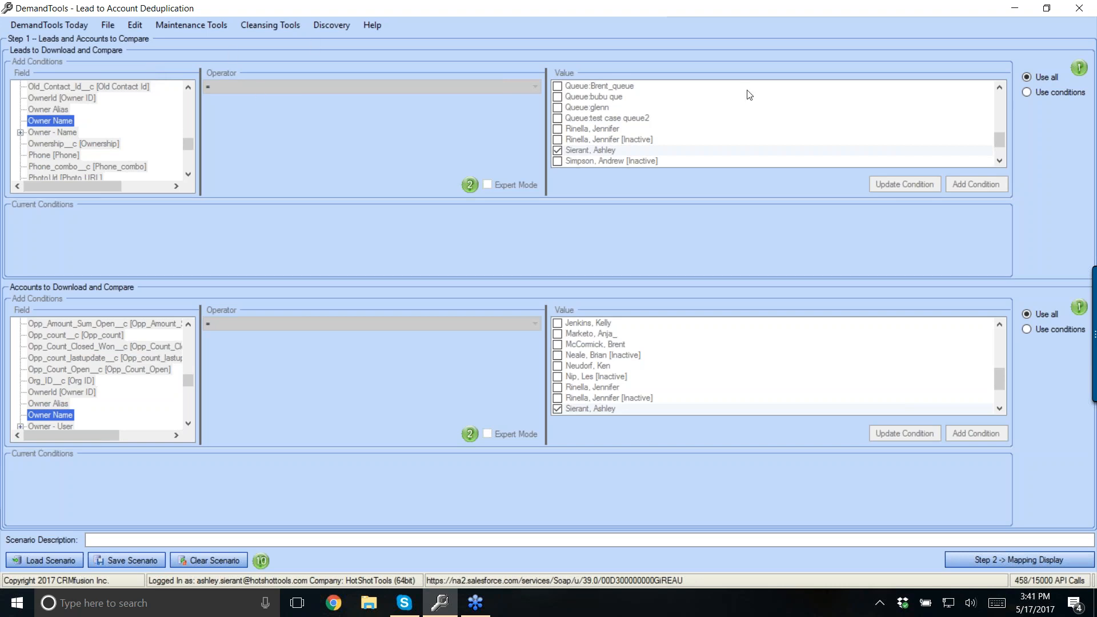
click(1043, 94)
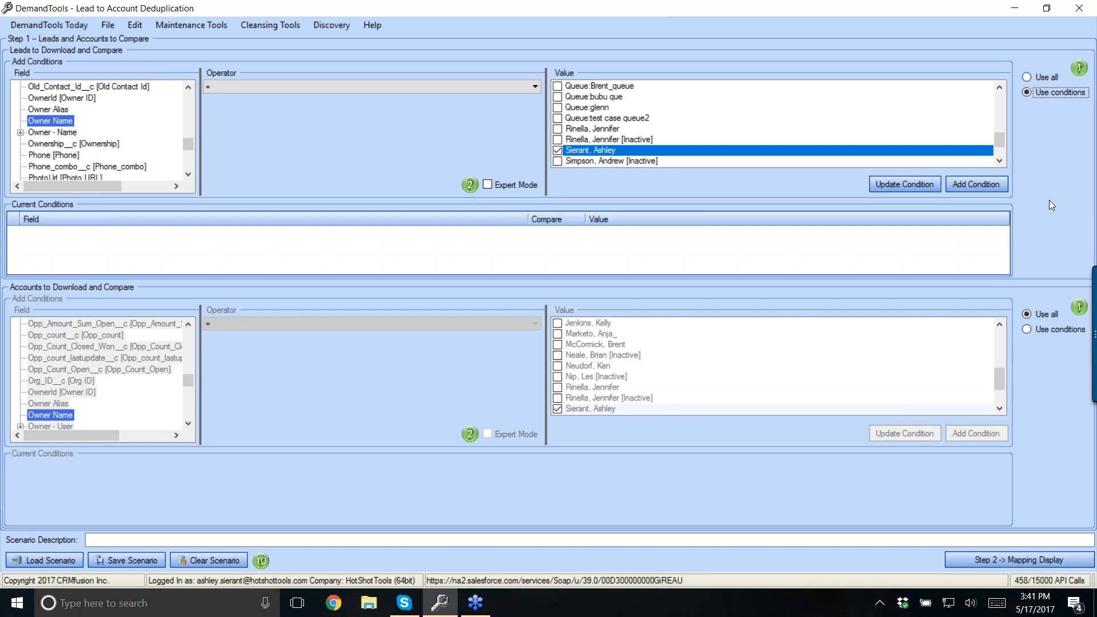
click(1042, 328)
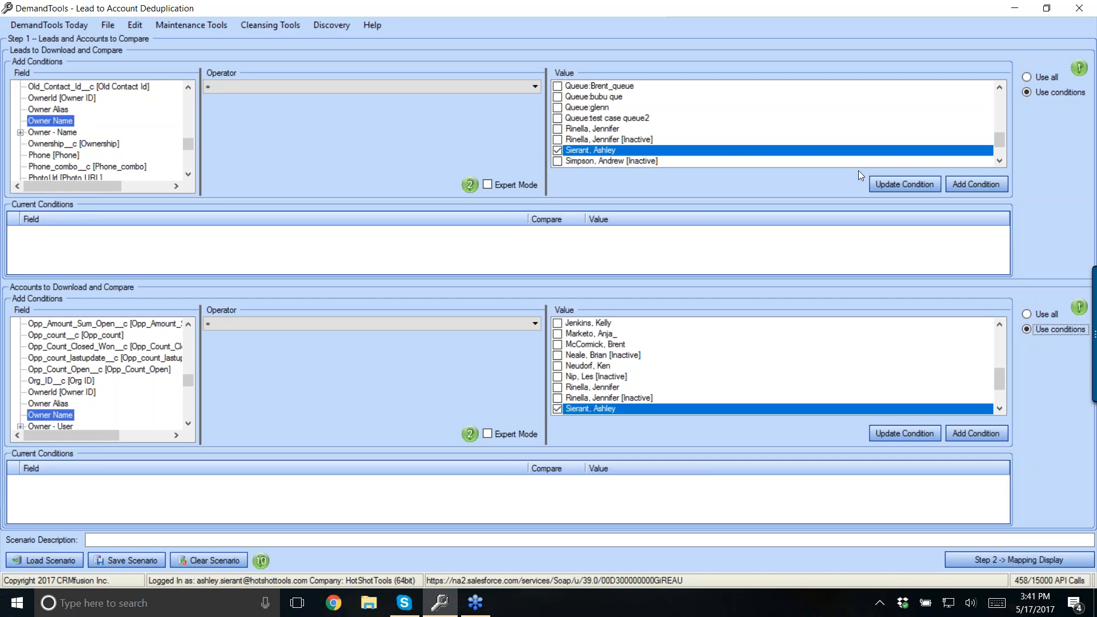
click(984, 188)
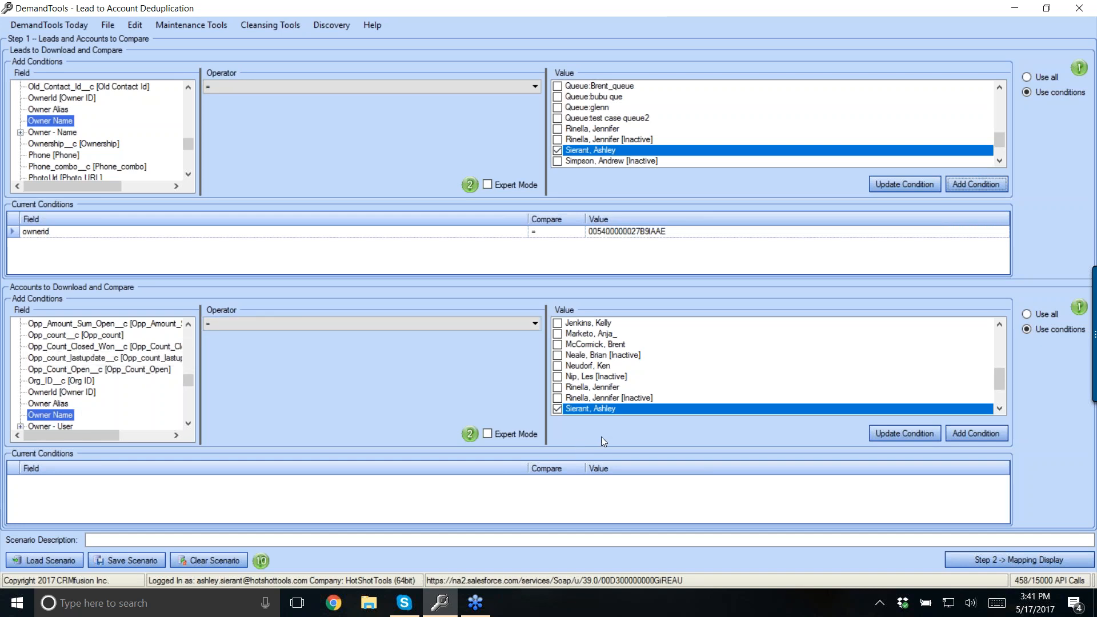
click(994, 434)
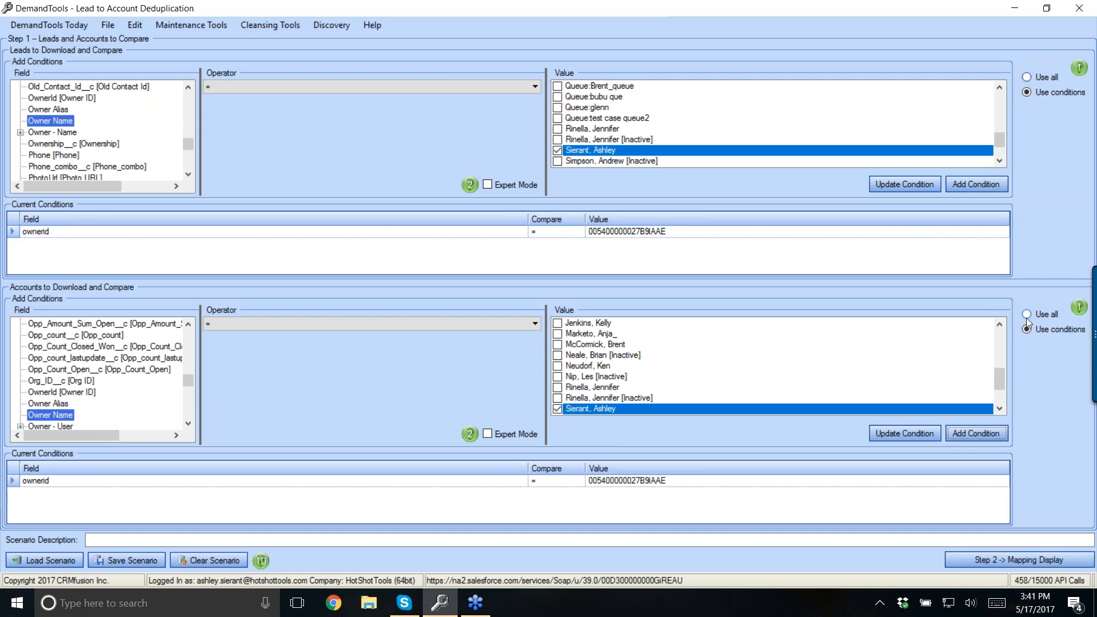
- Proceed to the mapping conditions, and map the lead Company field to the account Name field
click(1006, 561)
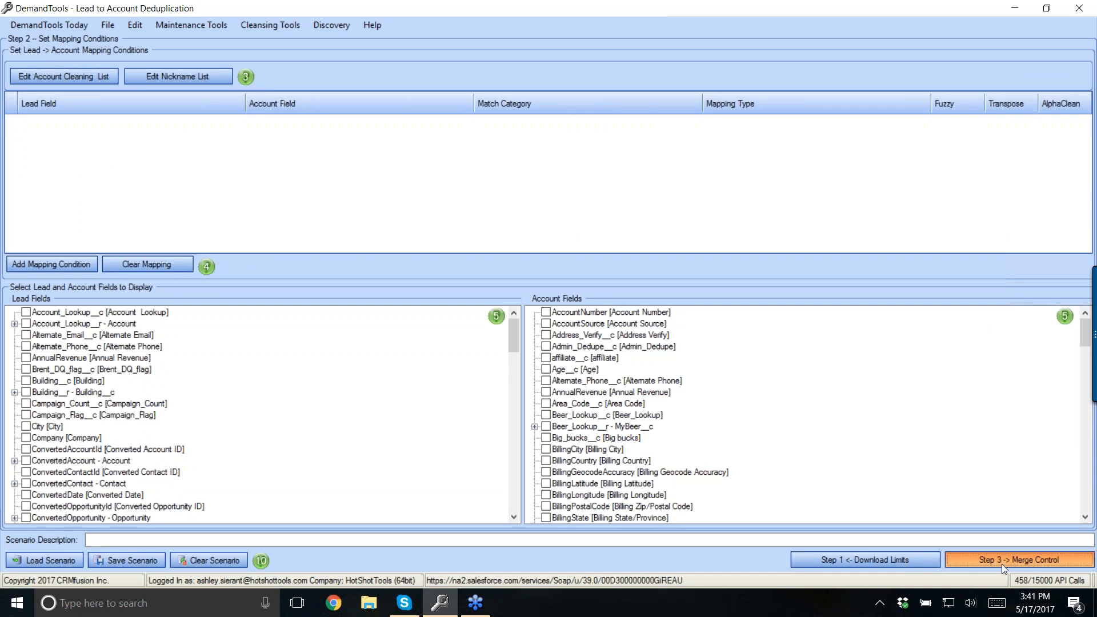
click(40, 268)
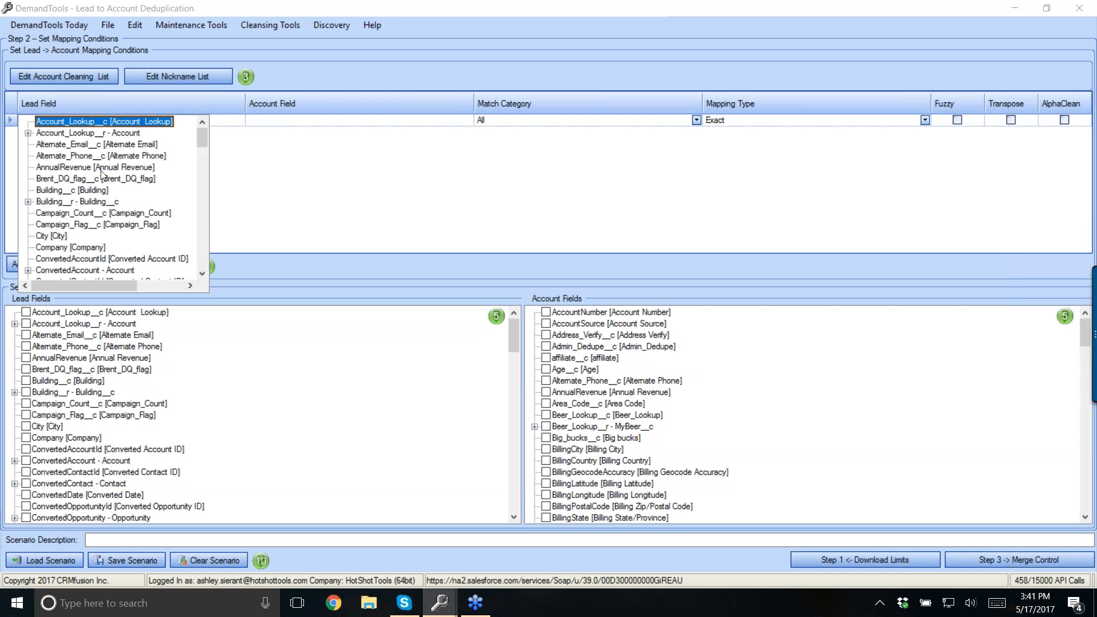
click(59, 249)
click(273, 122)
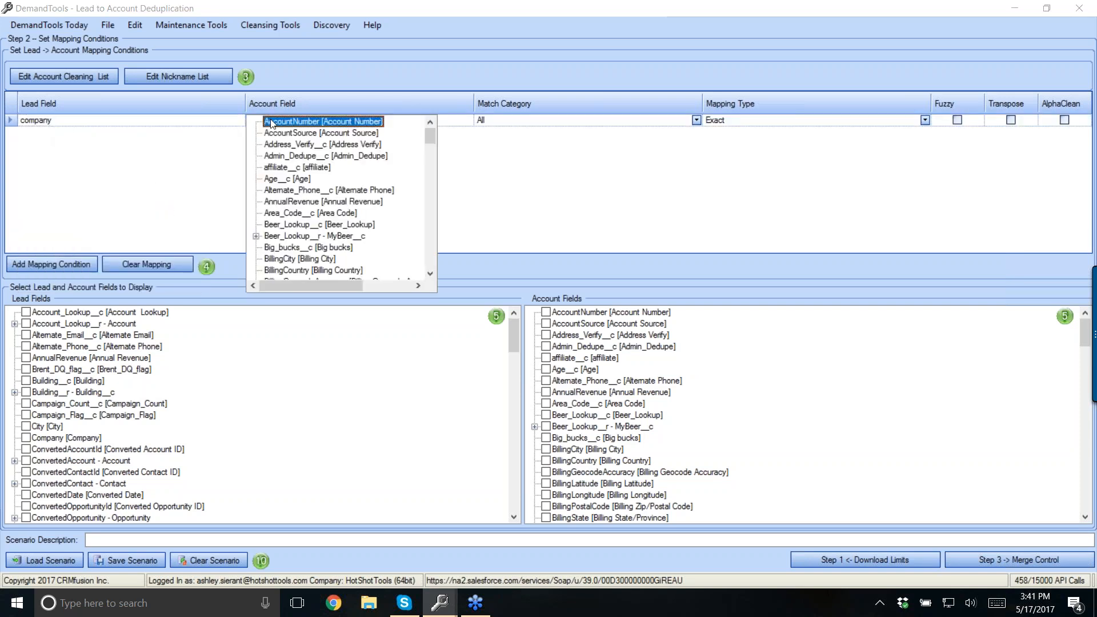
key(n)
click(273, 269)
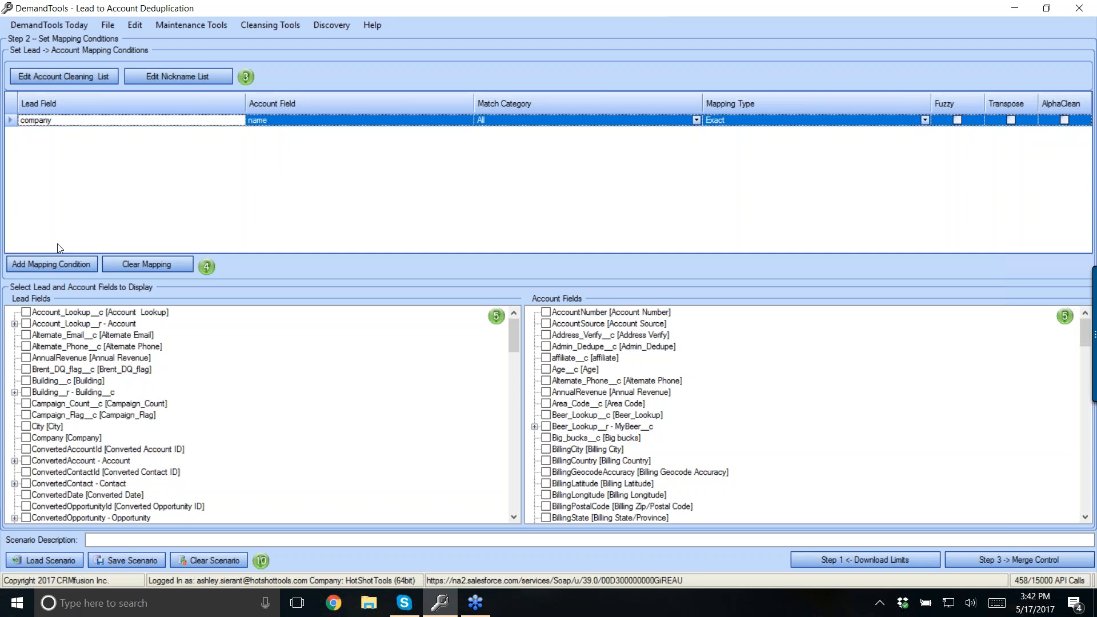
- Add a mapping condition that matches the lead City field to the account BillingCity field
click(70, 259)
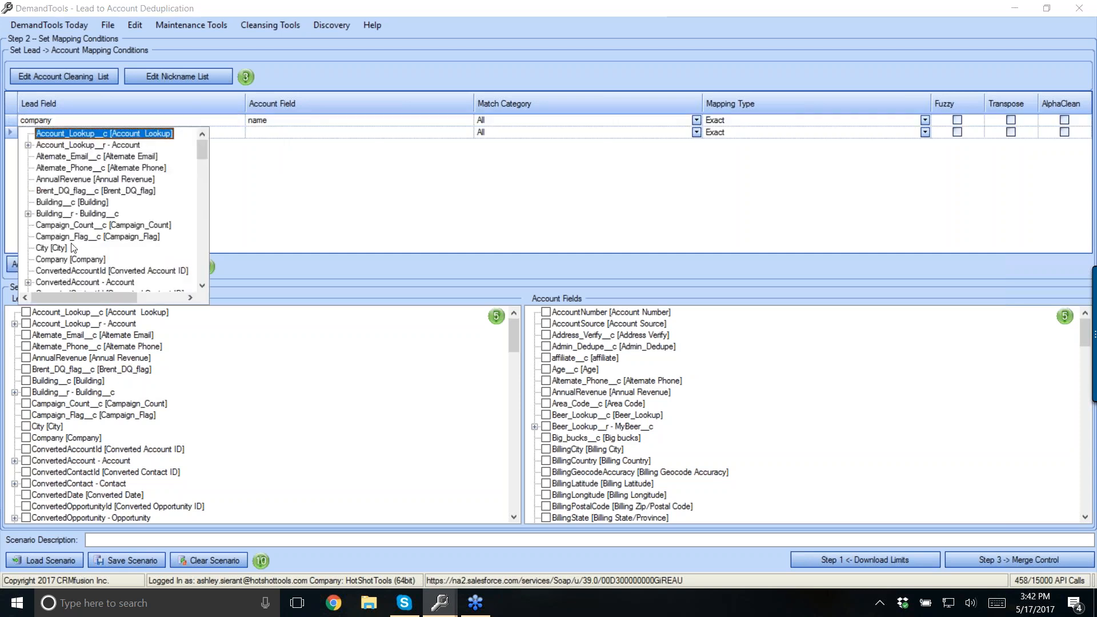
click(64, 251)
click(296, 132)
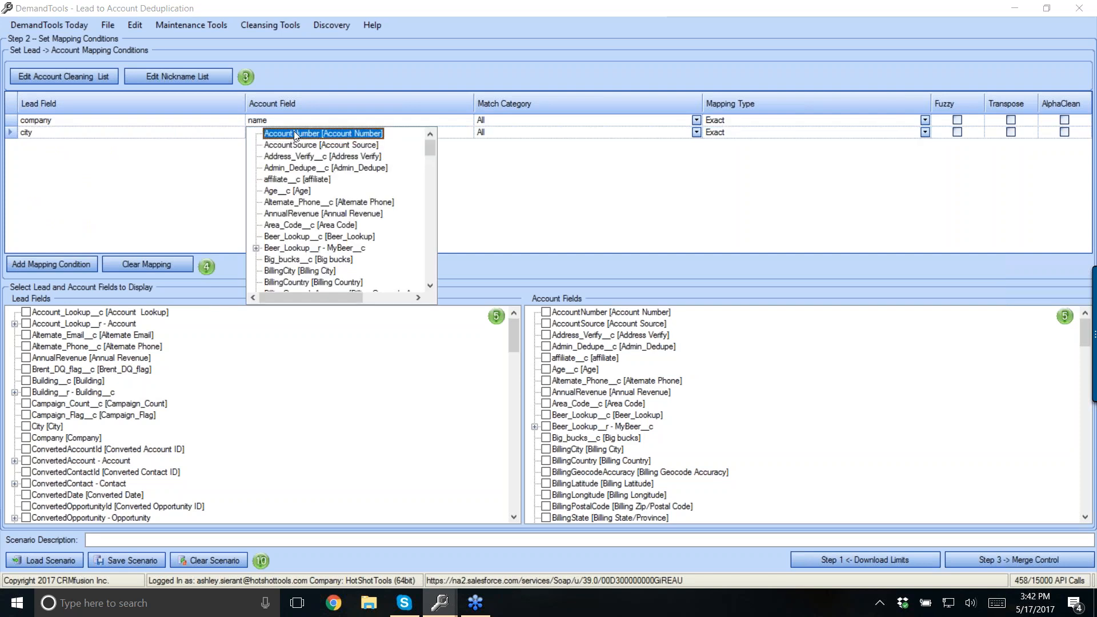
click(293, 271)
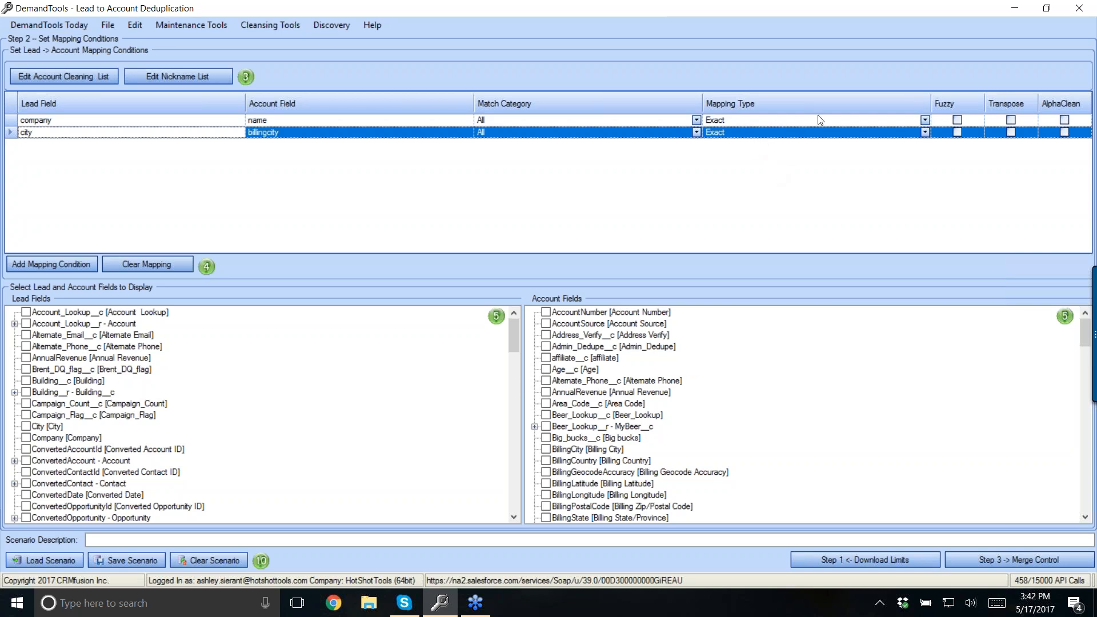
- Set the mapping type of the company-to-name condition to Cleaned Account Name
click(926, 121)
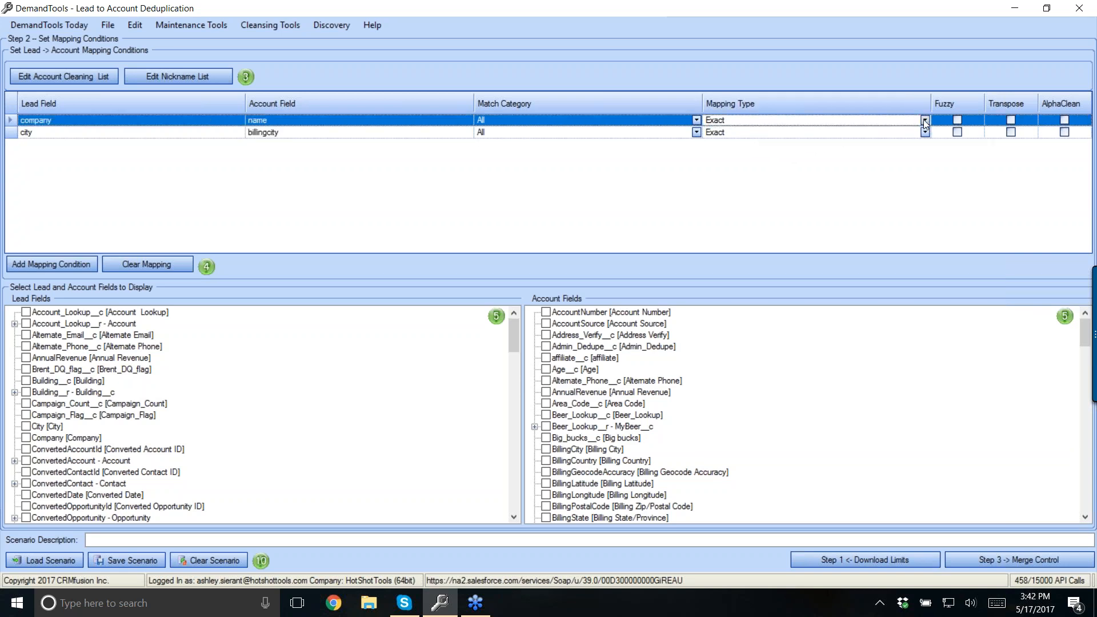
click(926, 121)
click(818, 152)
- Select the lead fields Company and City for display in the results
click(74, 372)
key(c)
click(23, 437)
click(24, 438)
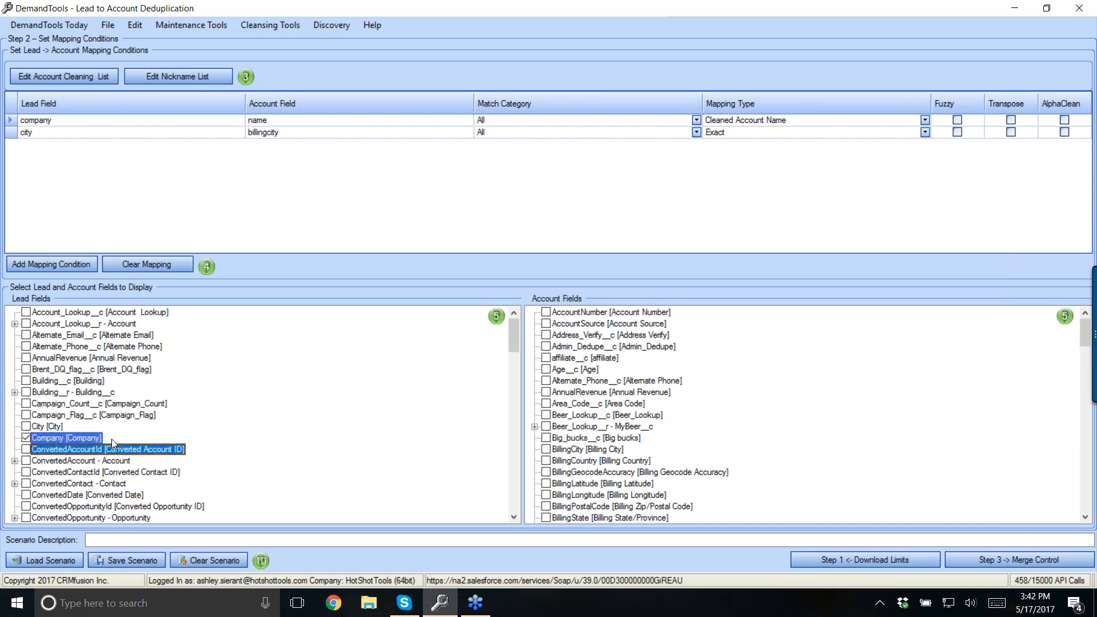
click(25, 426)
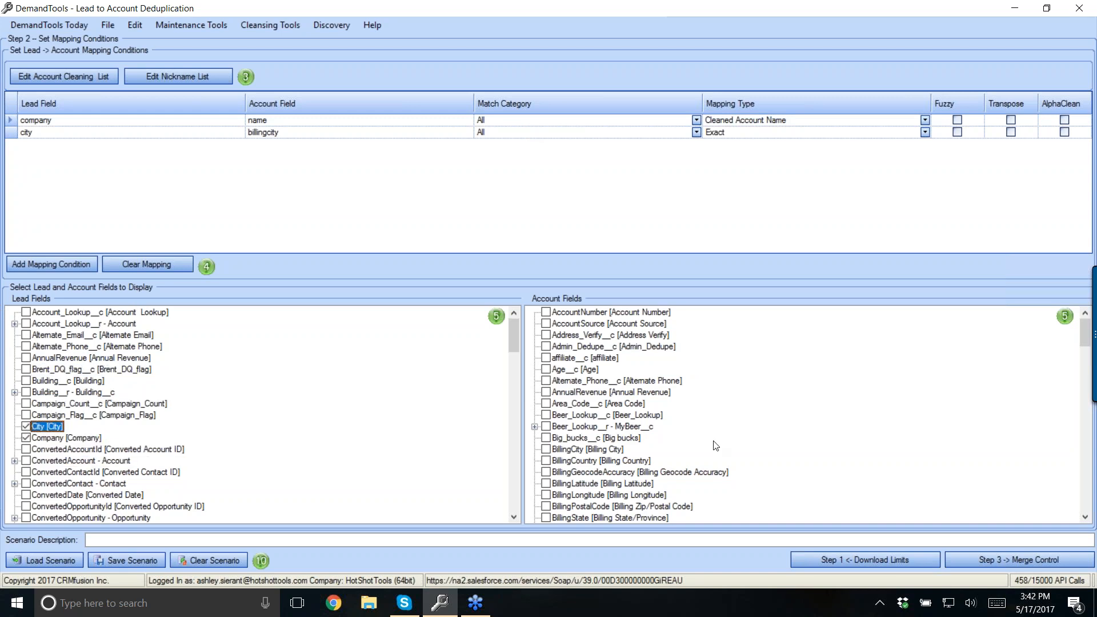
- Select the account fields Name and BillingCity for display, and proceed to the merge control to match the records
click(625, 336)
key(n)
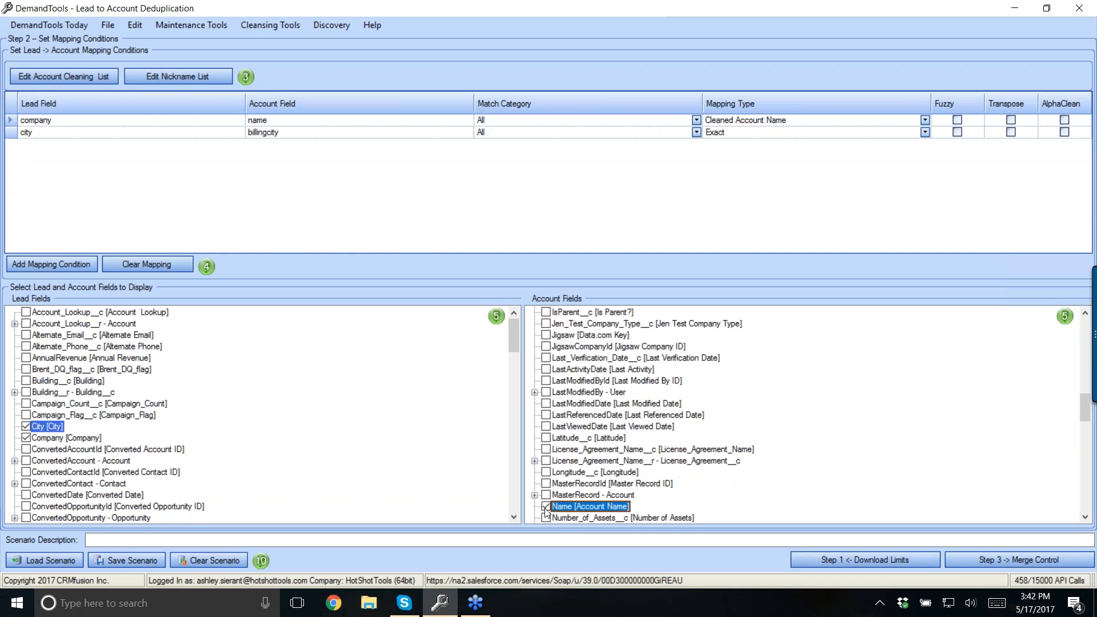
key(b)
click(547, 347)
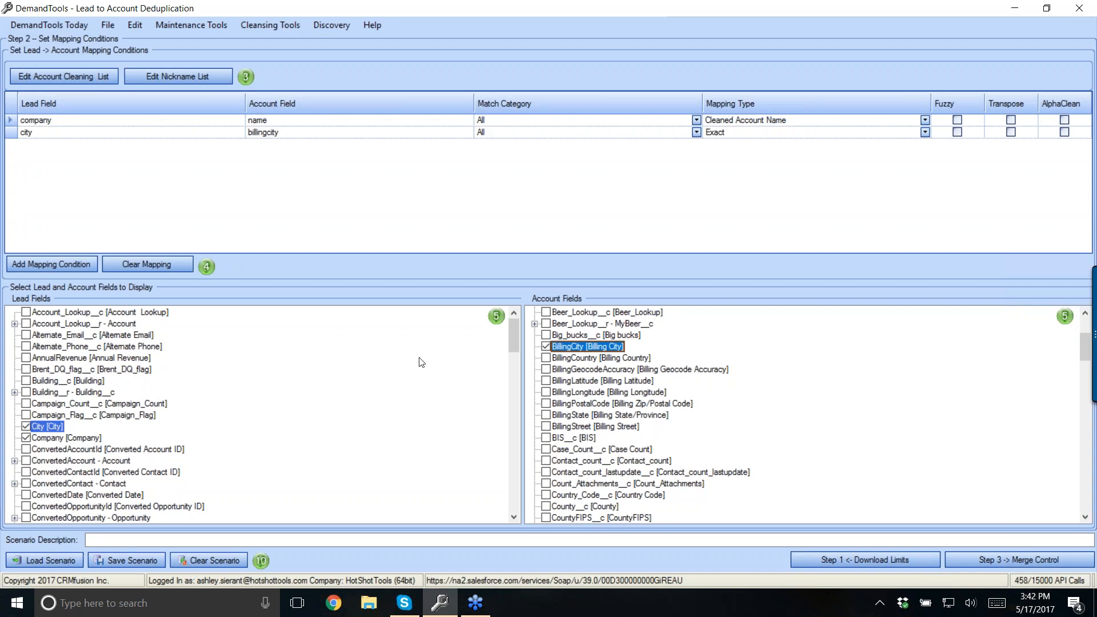
click(999, 564)
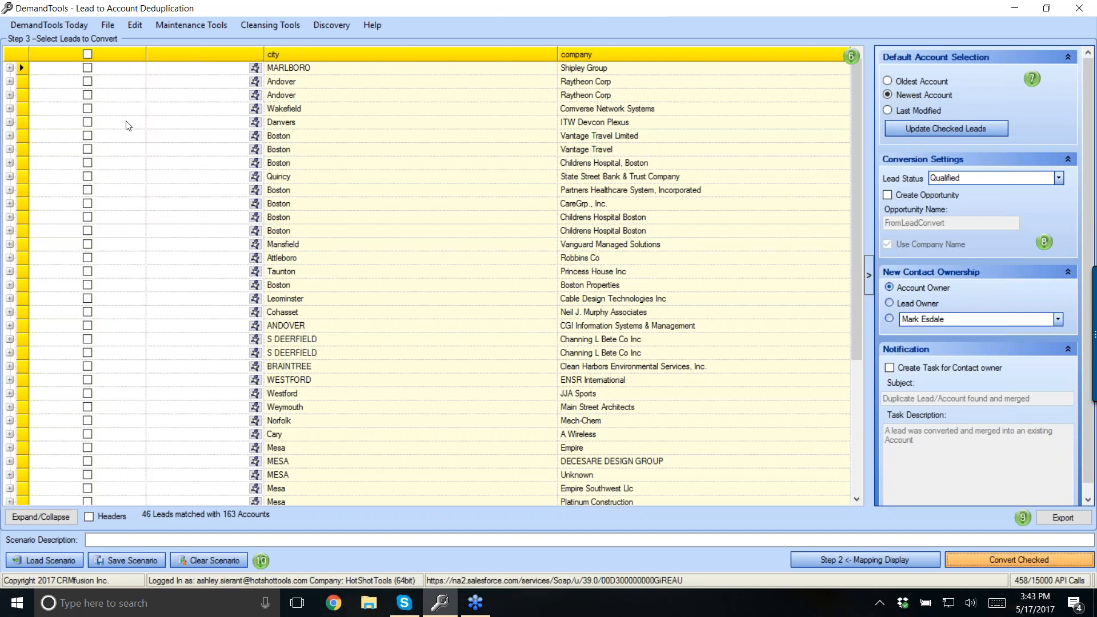
- Expand the matched leads and check them all to examine which account is preselected for each lead
click(10, 68)
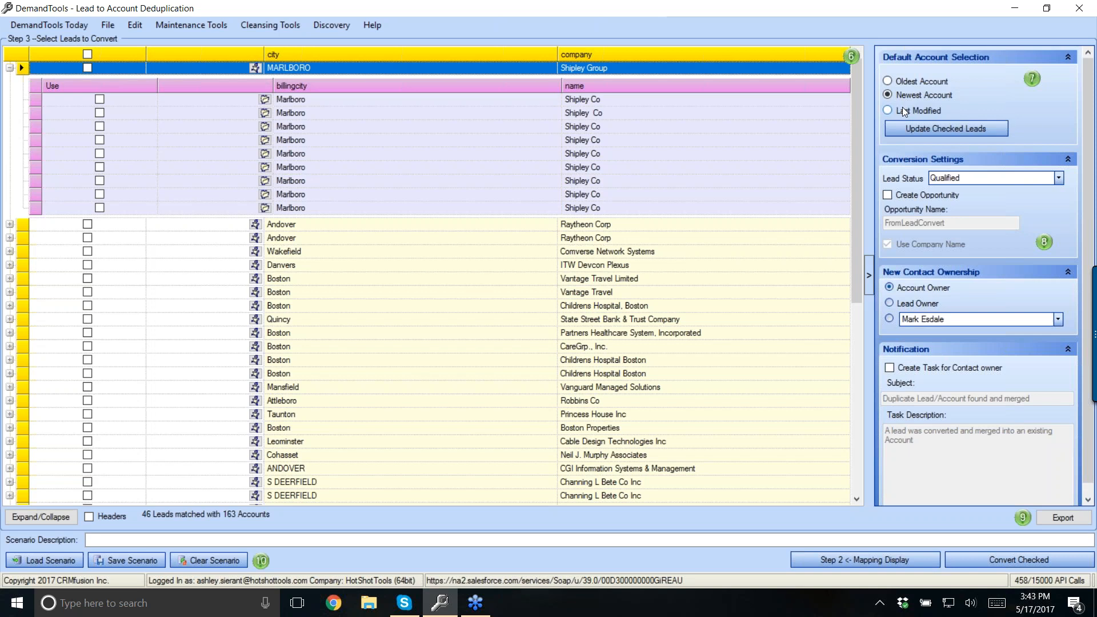
click(10, 67)
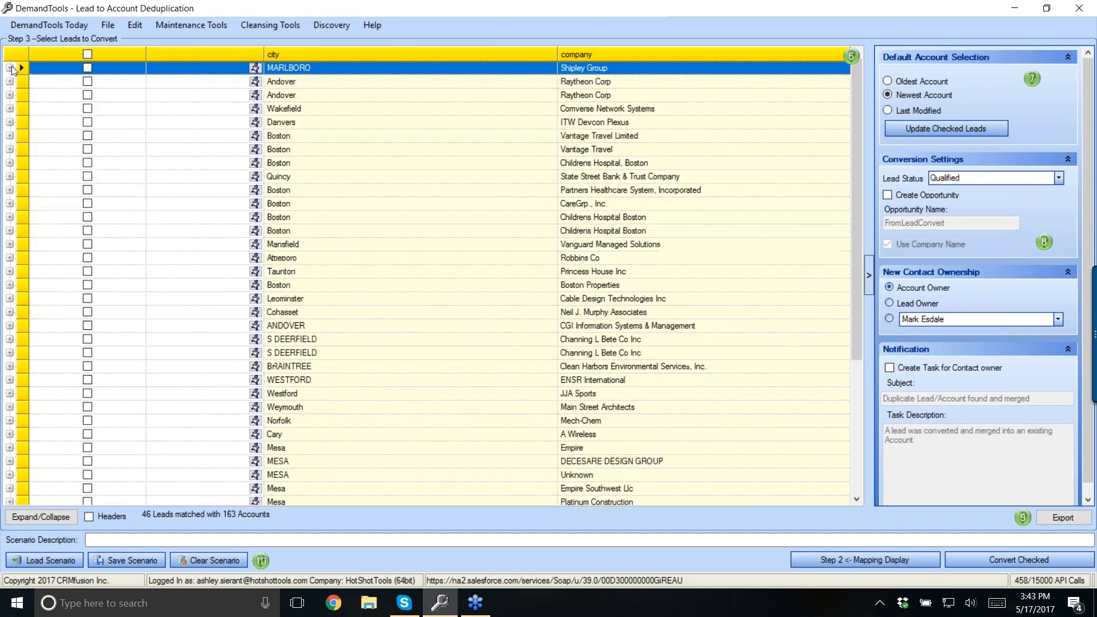
click(88, 55)
click(71, 513)
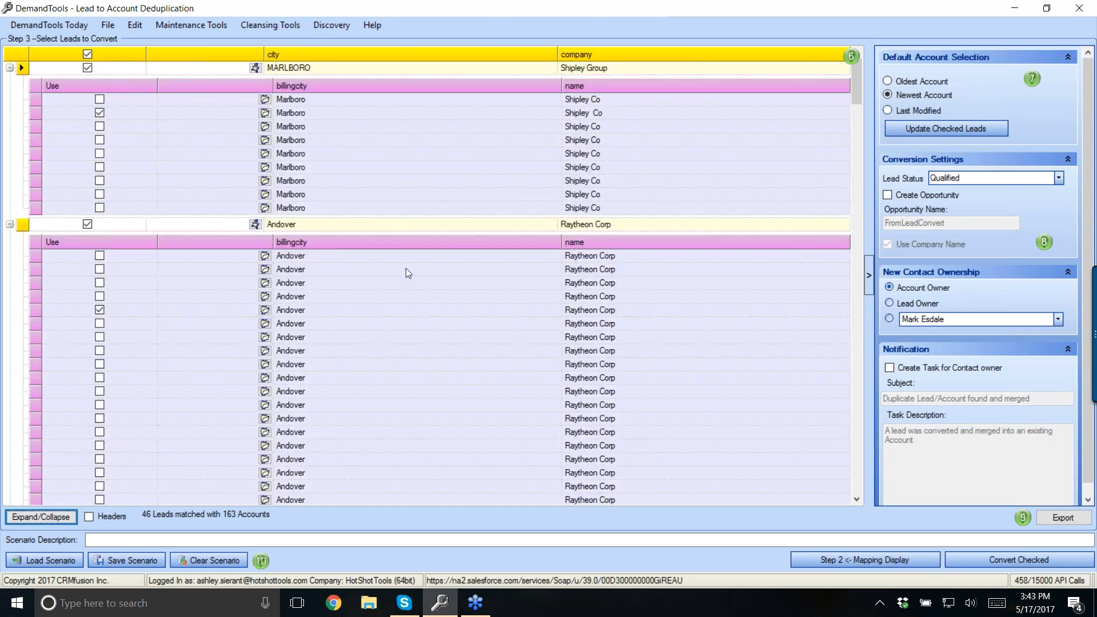
scroll(502, 312, down, 1)
scroll(502, 312, down, 8)
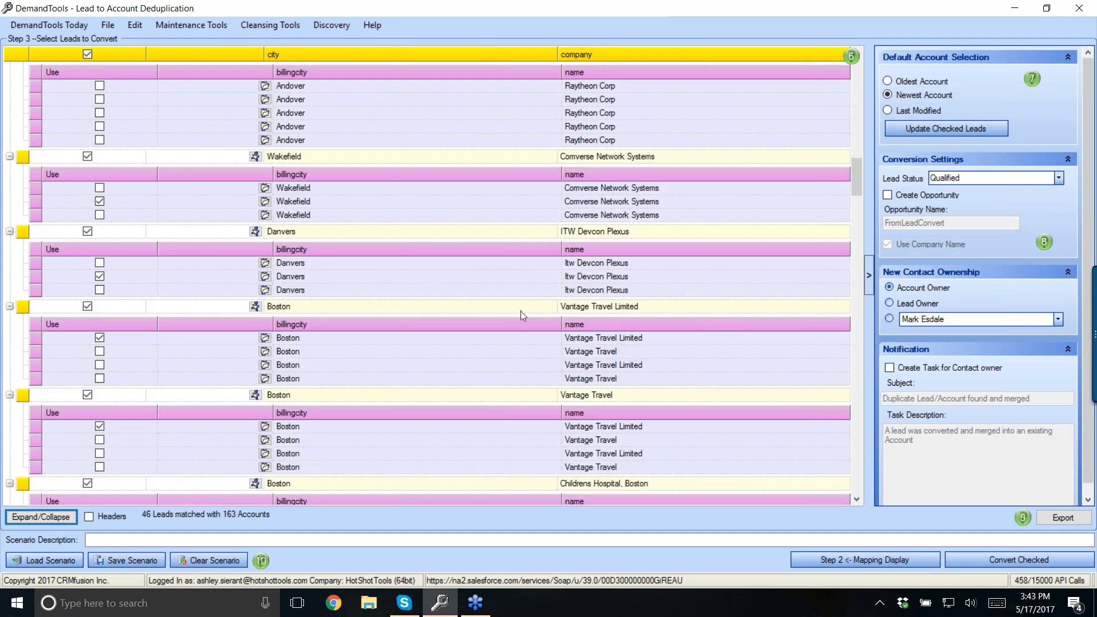
scroll(532, 324, up, 10)
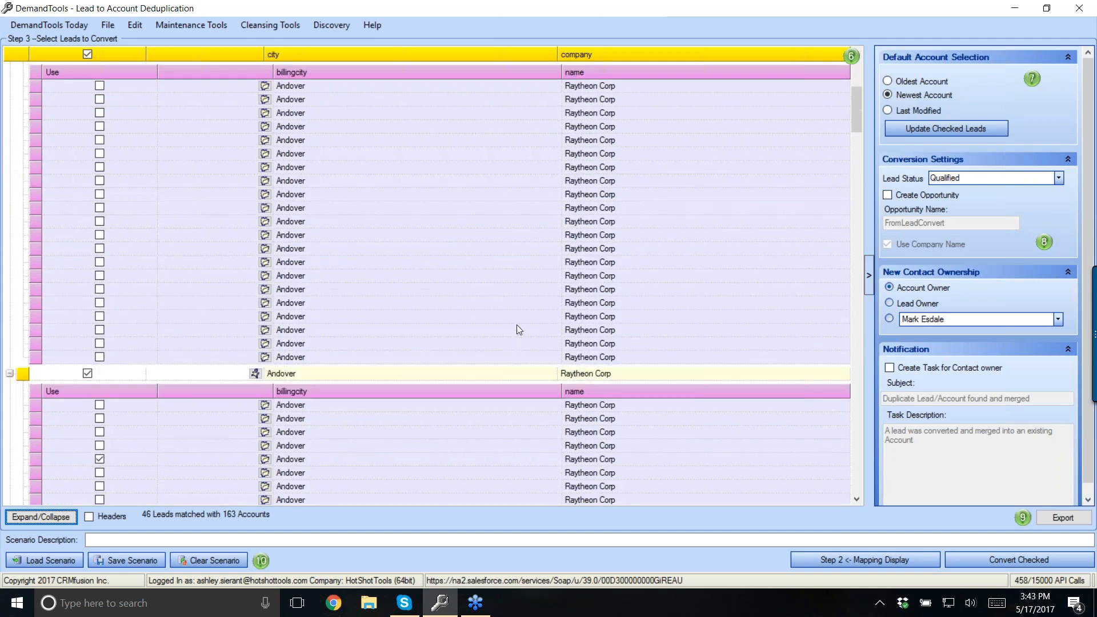
click(88, 54)
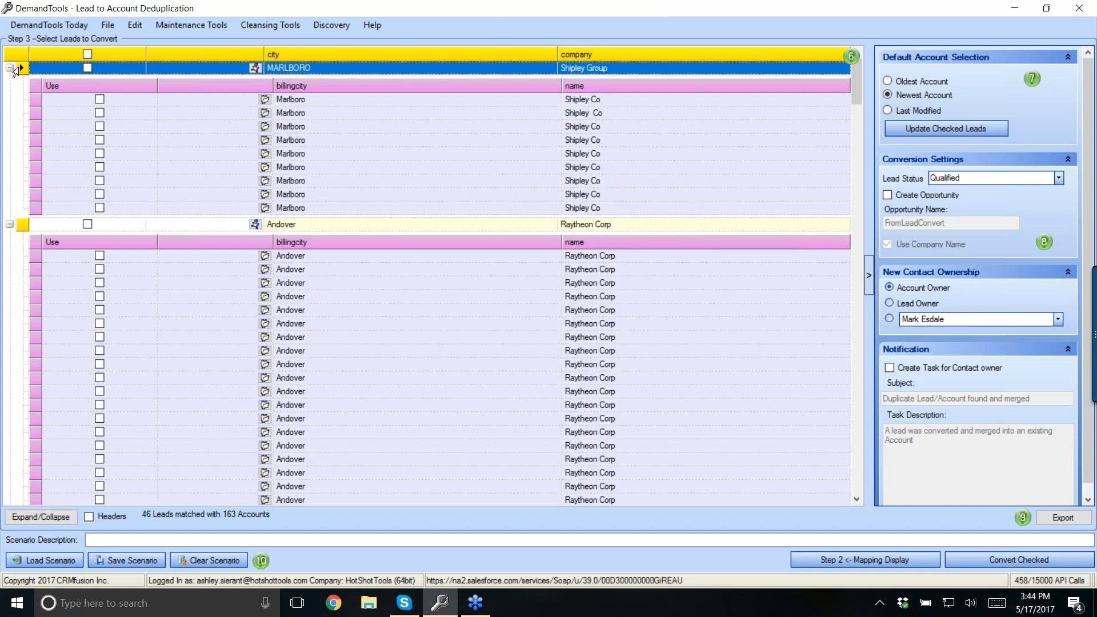
click(88, 54)
- Set the converted lead status to Dupe, and enable creating an opportunity and a task for the contact owner
click(1061, 179)
click(949, 209)
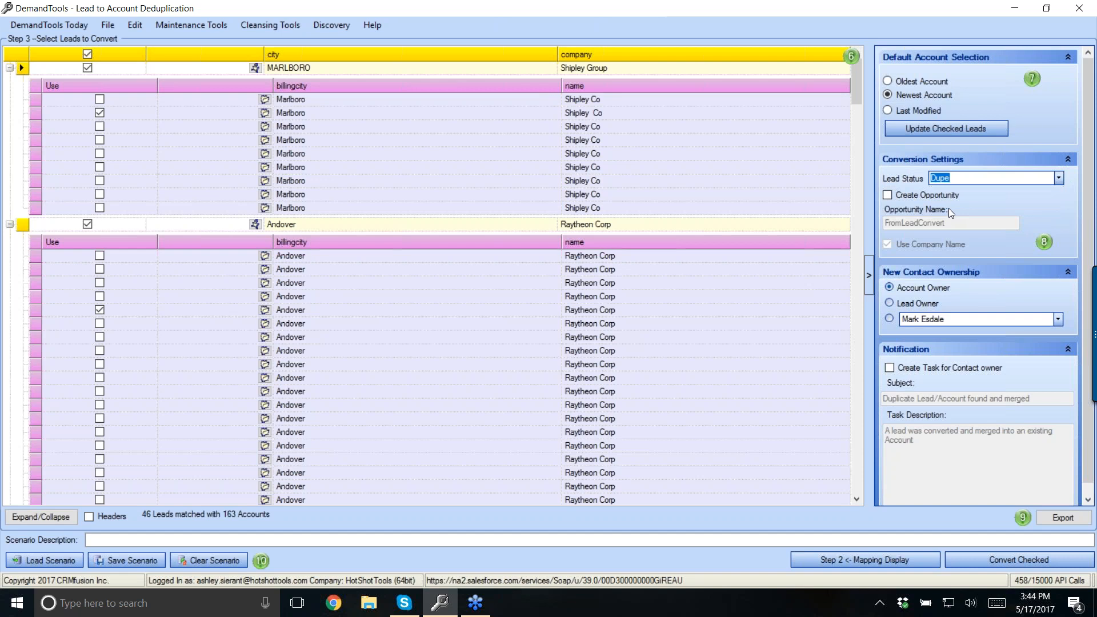
click(900, 196)
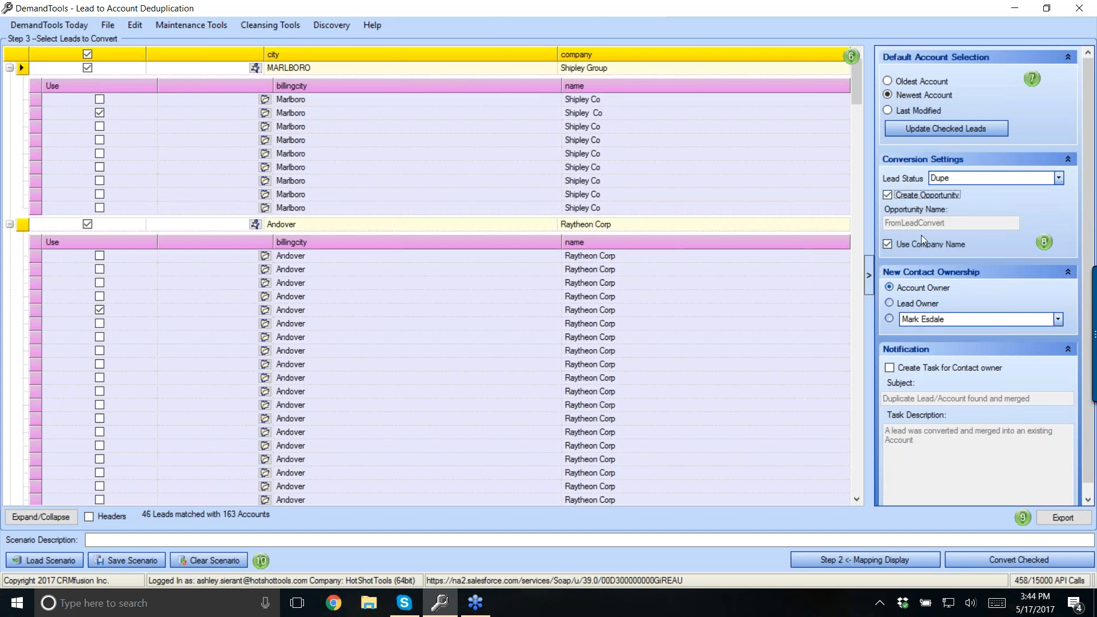
click(889, 369)
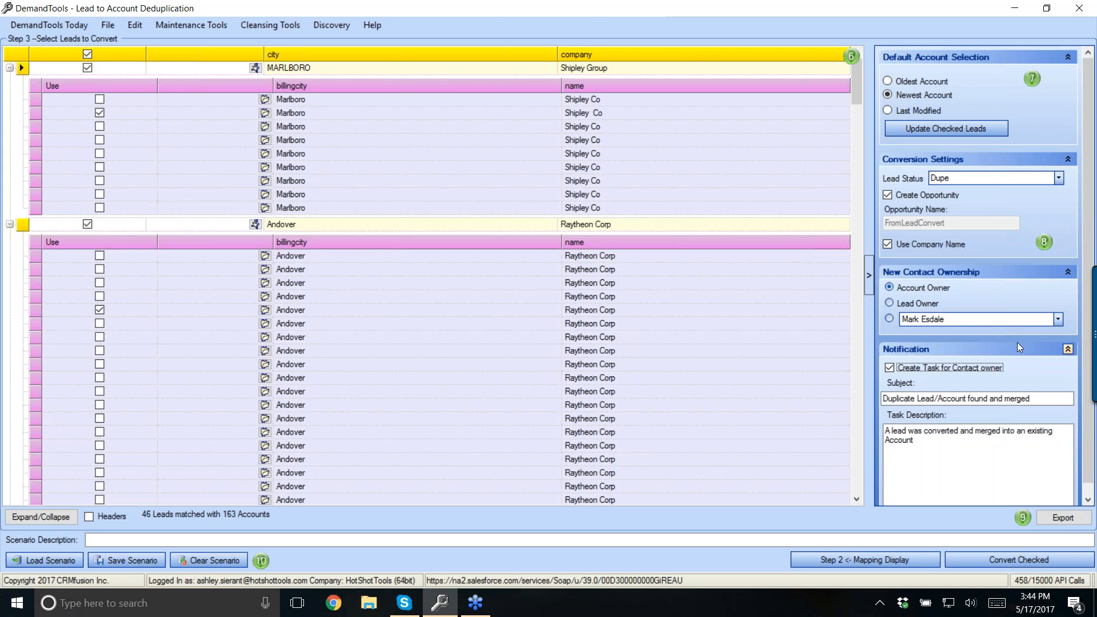
- Try the Lead Owner and specific-user options for new contact ownership, and return to Account Owner
click(919, 304)
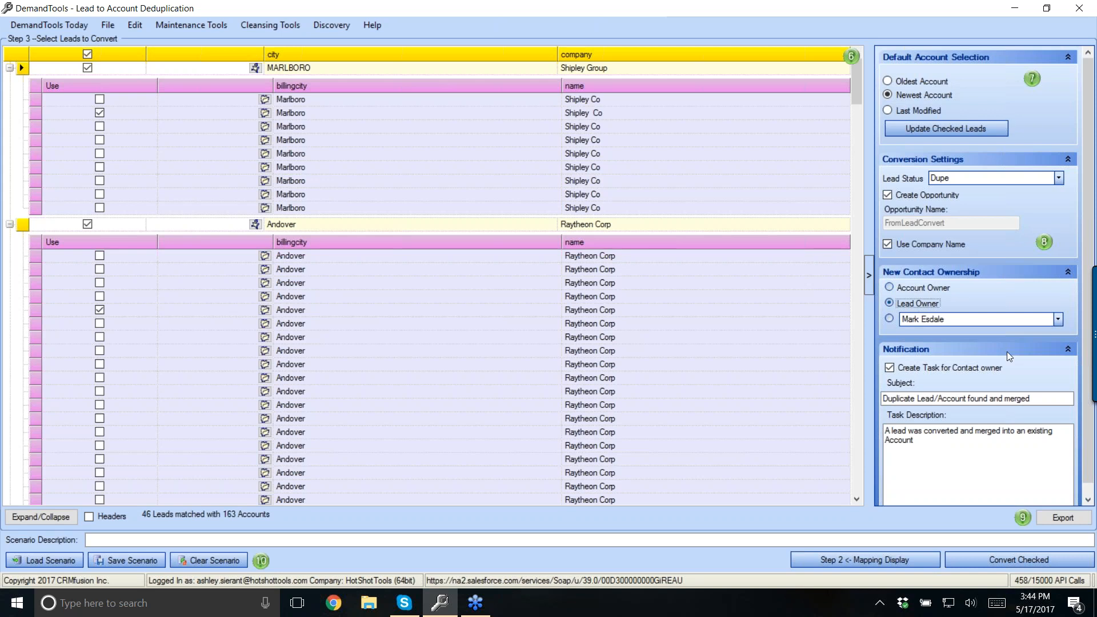
click(890, 318)
click(1058, 320)
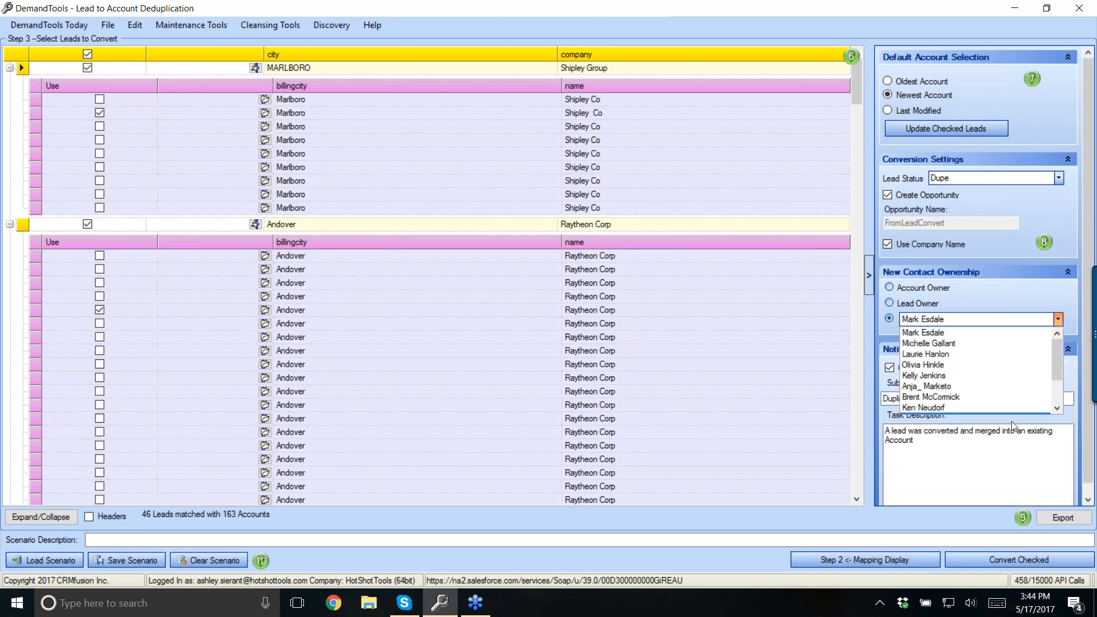
click(909, 293)
click(905, 290)
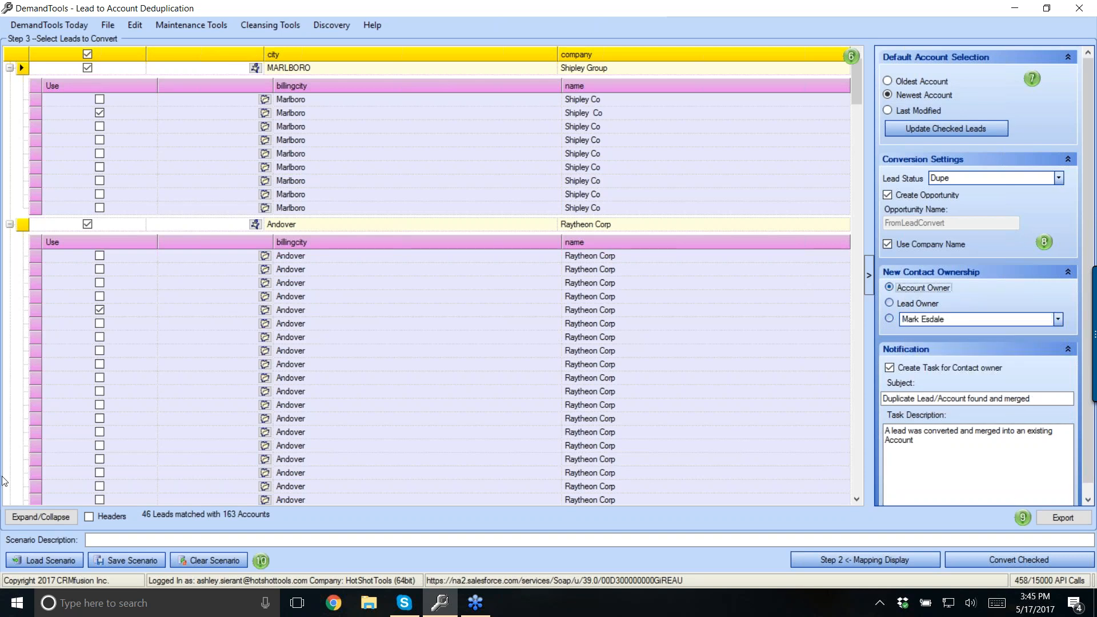
- Collapse the list, uncheck all leads, and check only the Robbins Co, Princess House Inc and Boston Properties leads
click(39, 517)
click(87, 54)
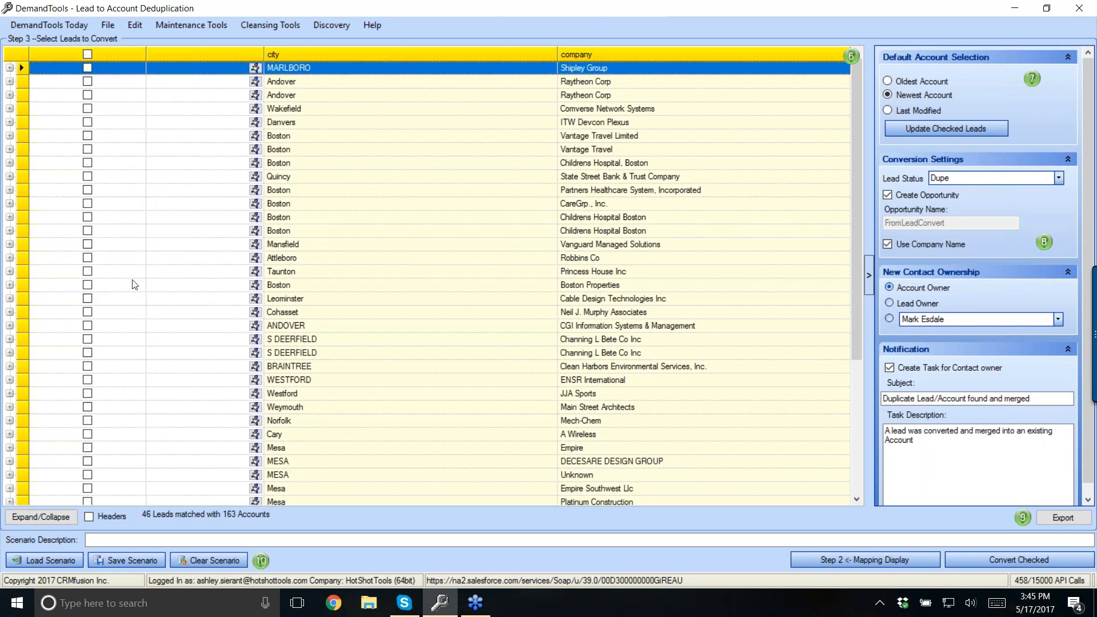
click(87, 257)
click(87, 272)
click(87, 284)
- Convert the checked leads, accept proceeding without a restore file, and close the completion message
click(1031, 561)
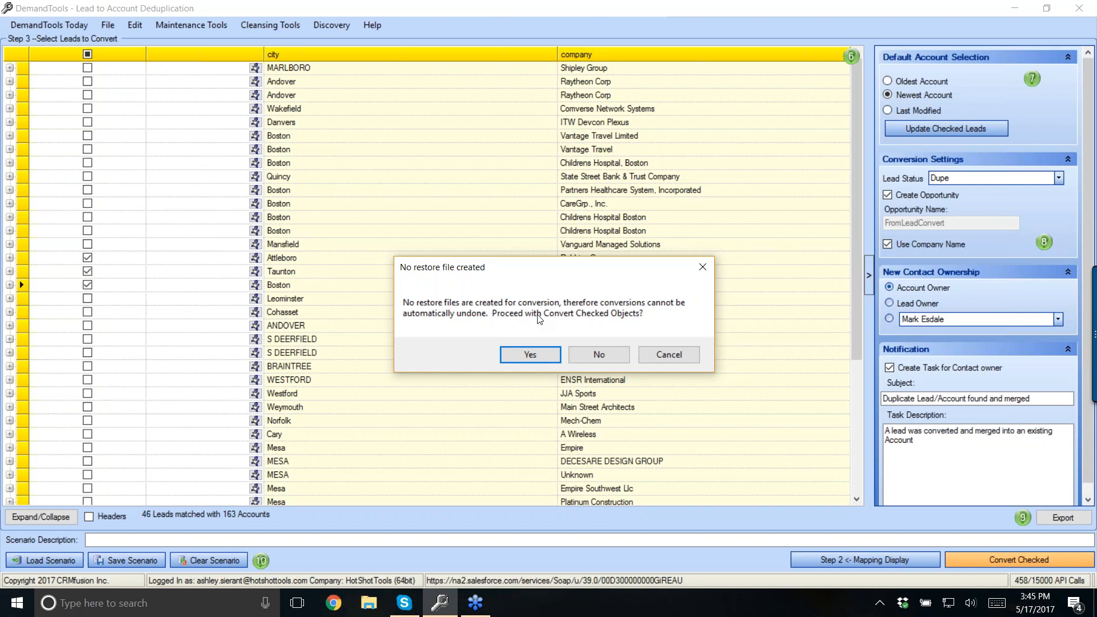
click(531, 354)
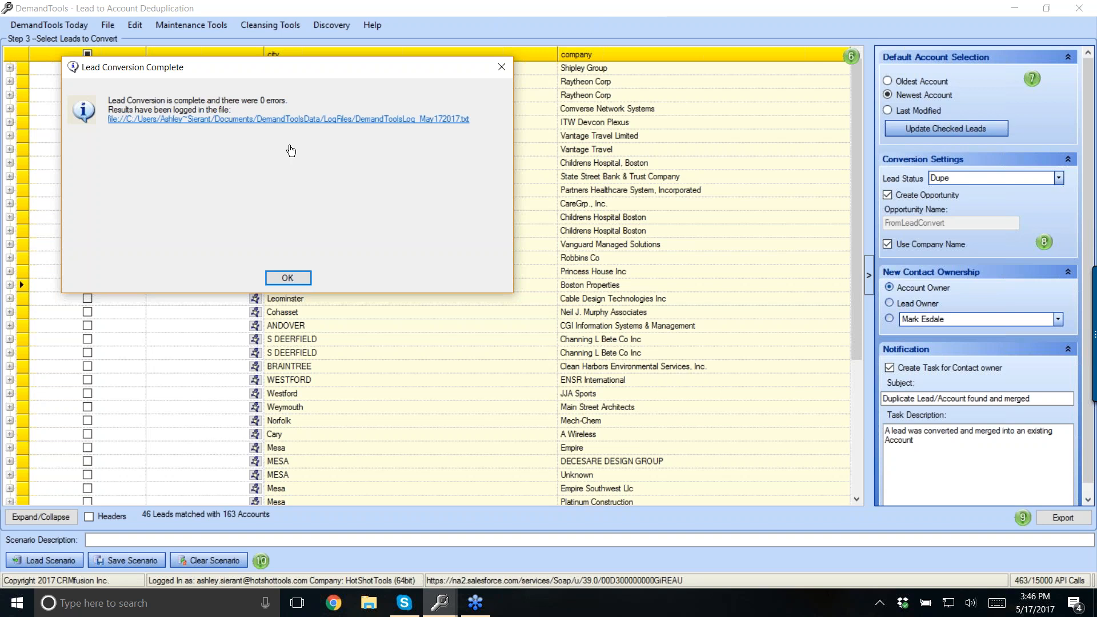
click(298, 278)
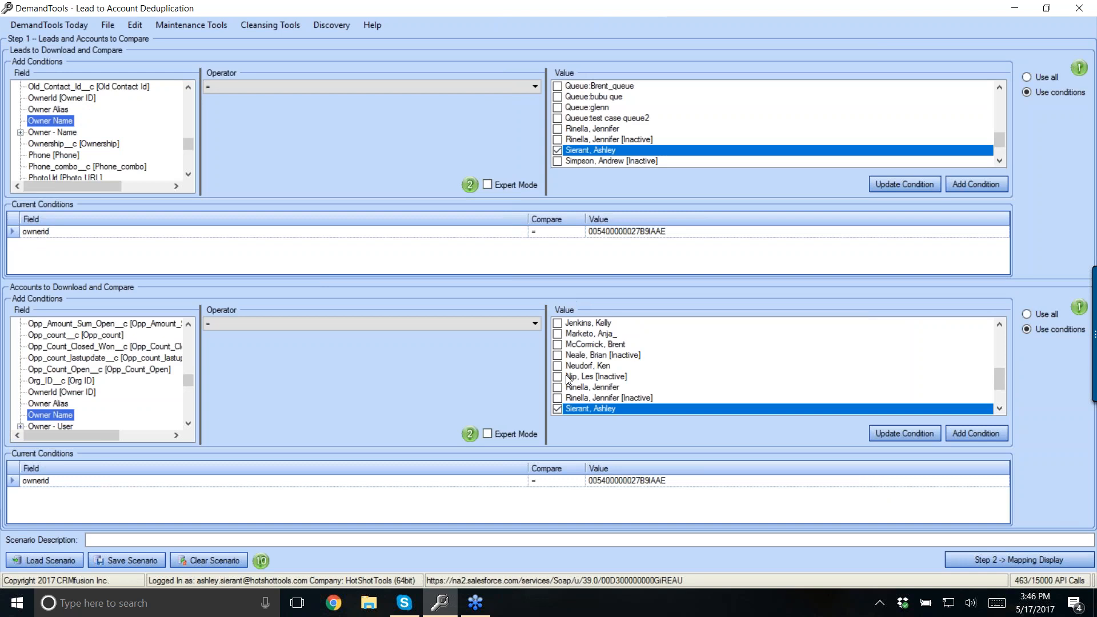
- Return to the mapping conditions, and delete both the company and the city mapping
click(1014, 563)
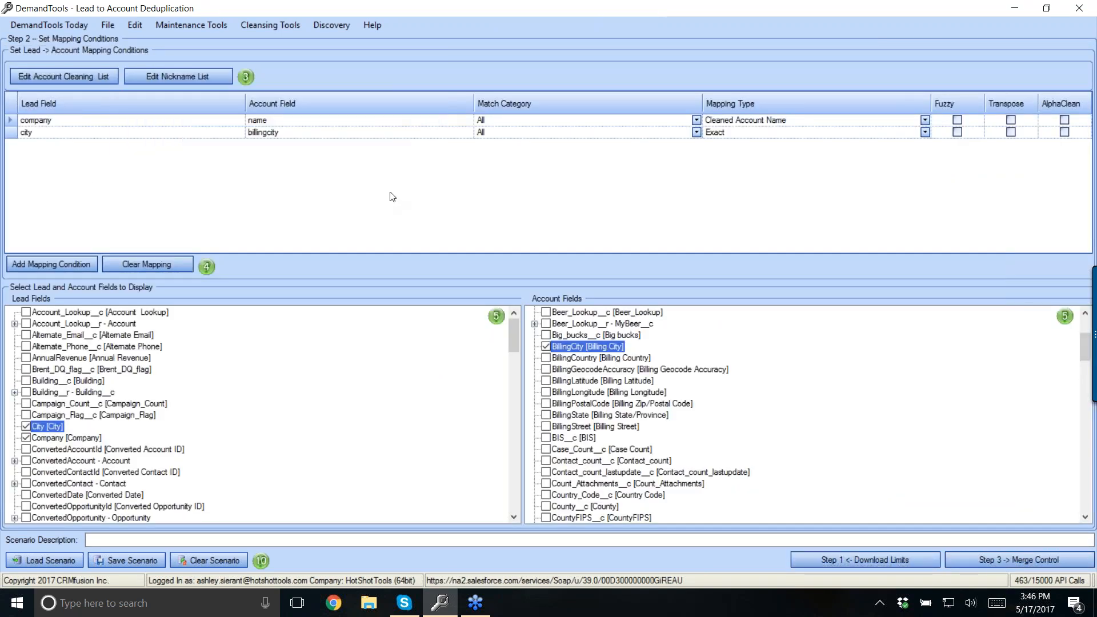
click(11, 121)
key(Delete)
key(Delete)
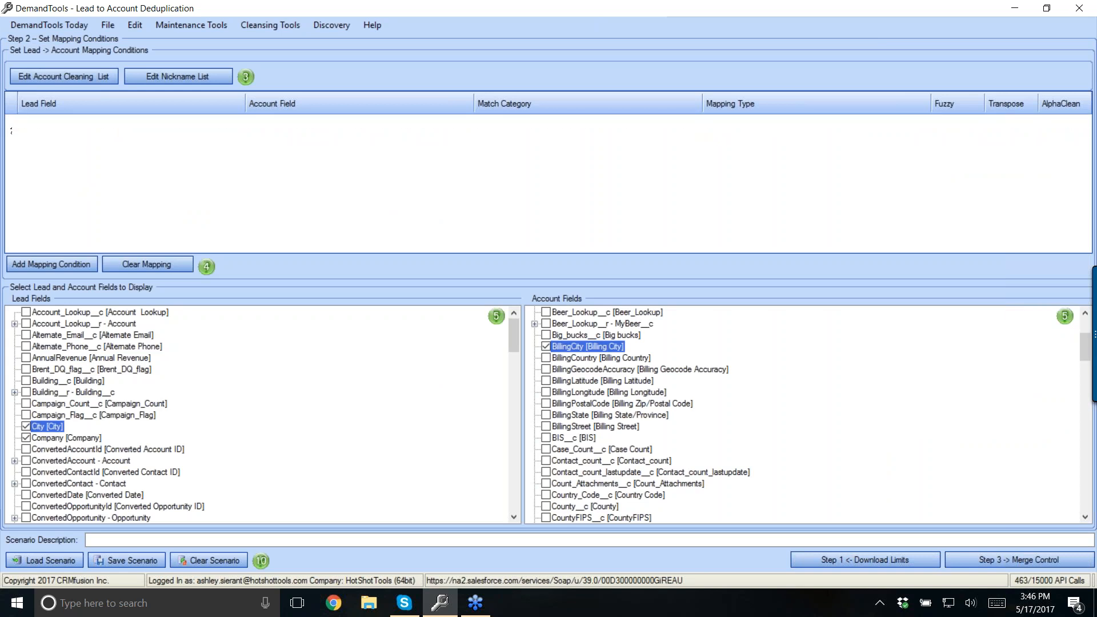
- Add a mapping condition that matches the lead Email field to the account Website field
click(55, 262)
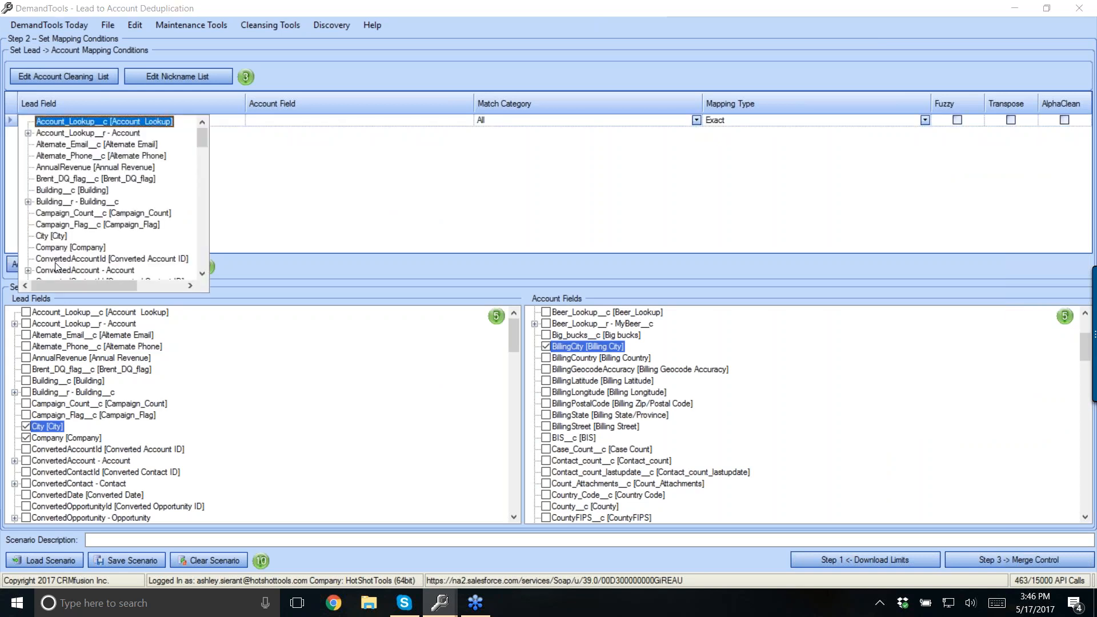
scroll(57, 269, down, 5)
scroll(57, 270, down, 1)
click(57, 270)
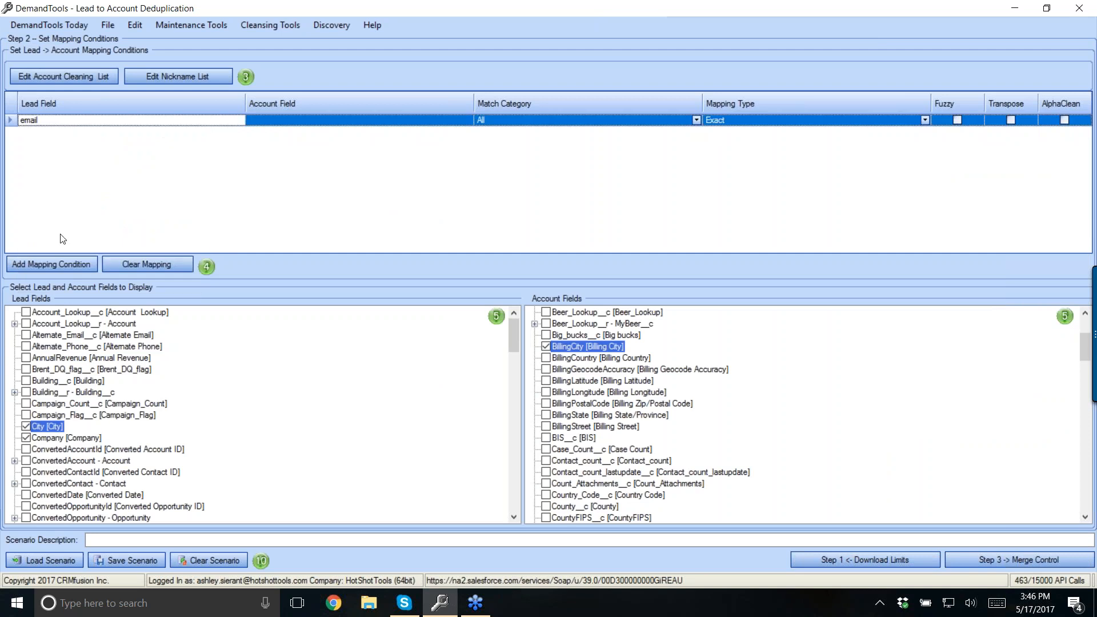
click(273, 121)
key(w)
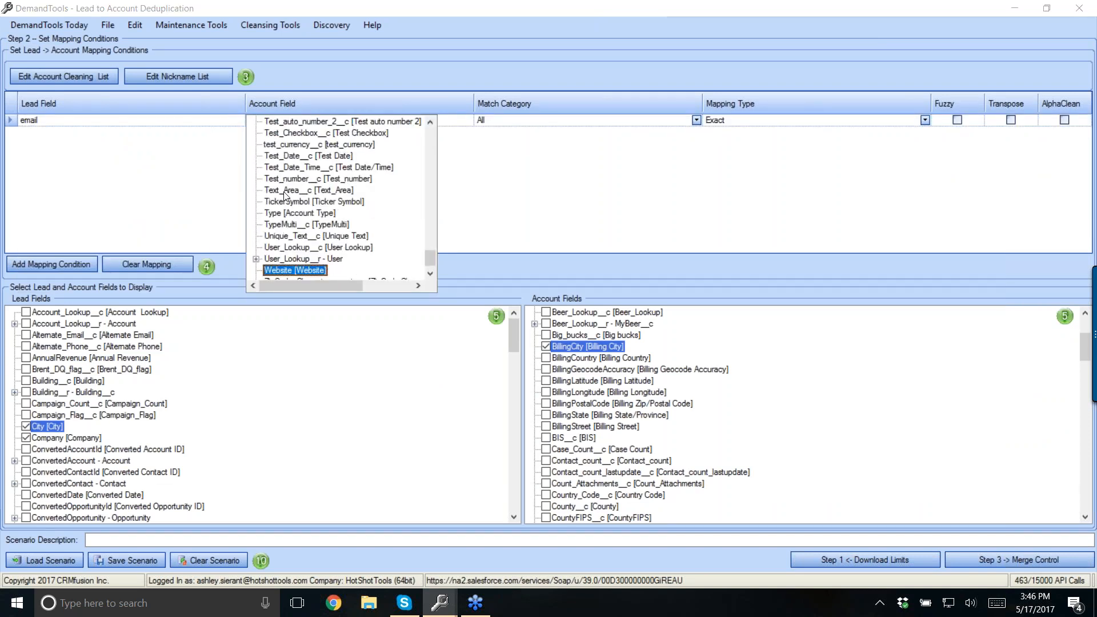
click(303, 270)
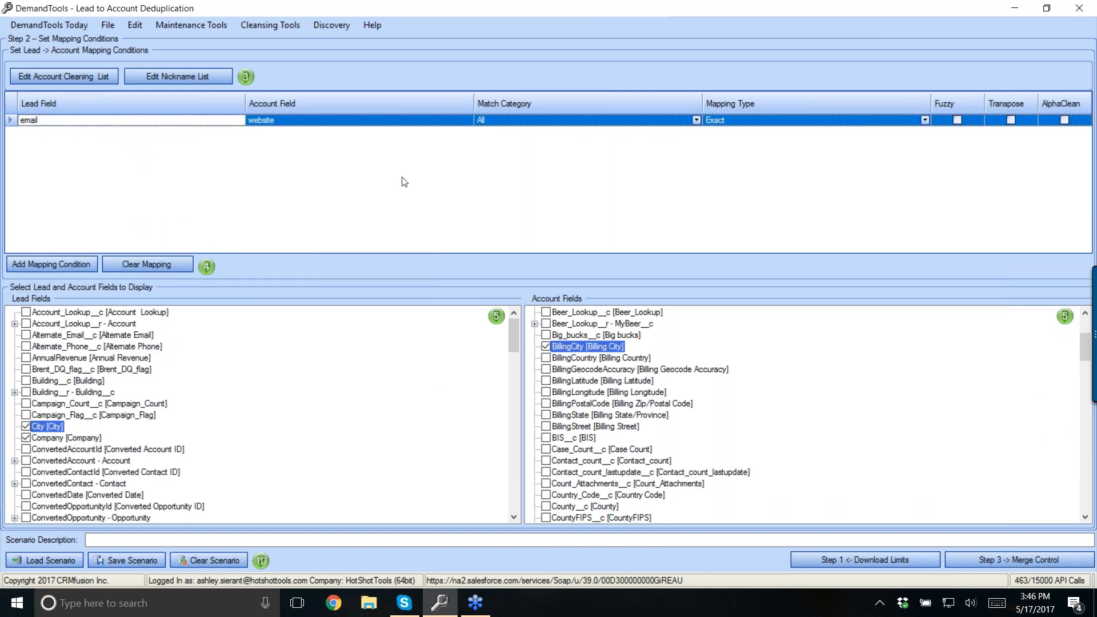
- Set the mapping type of the email-to-website condition to Relaxed Domain
click(925, 121)
click(925, 121)
click(925, 120)
key(r)
scroll(751, 186, down, 1)
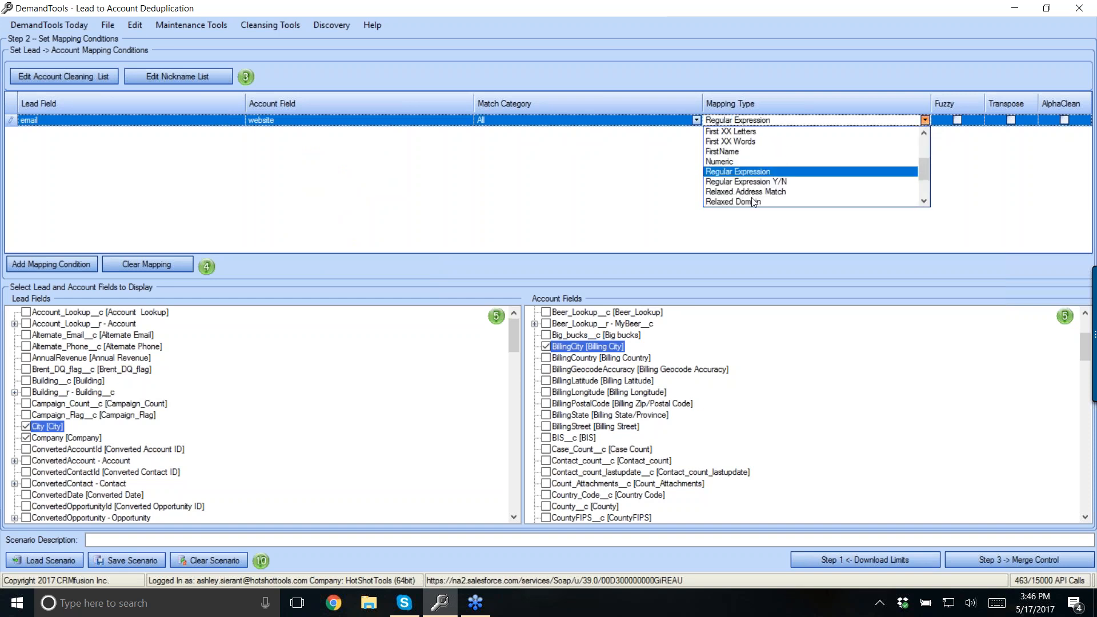
click(754, 201)
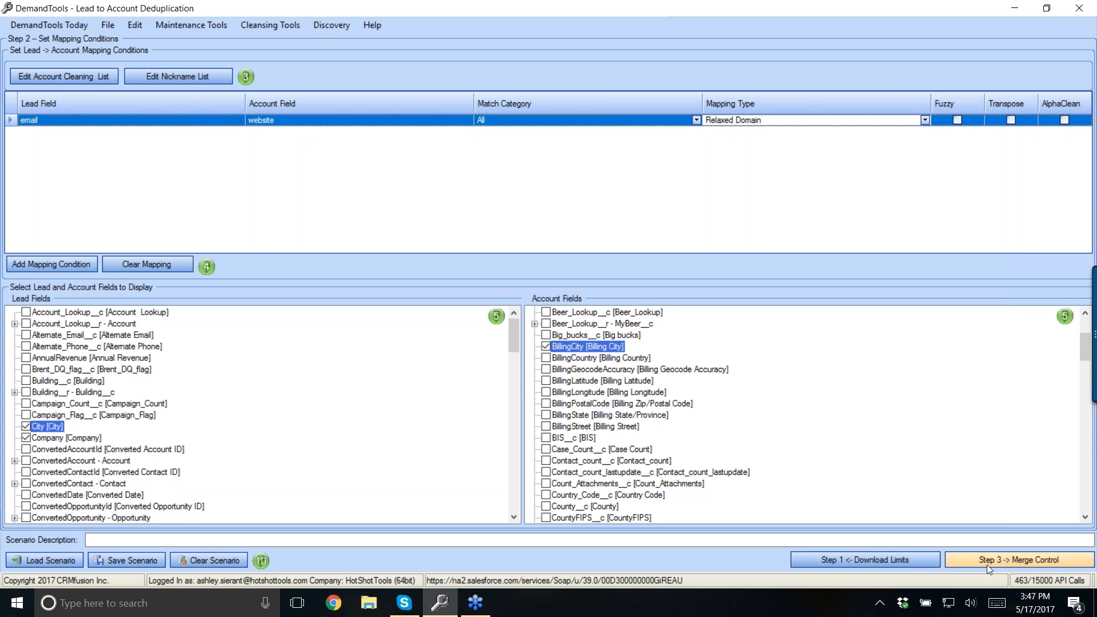
- Proceed to the merge control to match leads with accounts using the email-to-website condition
click(1004, 559)
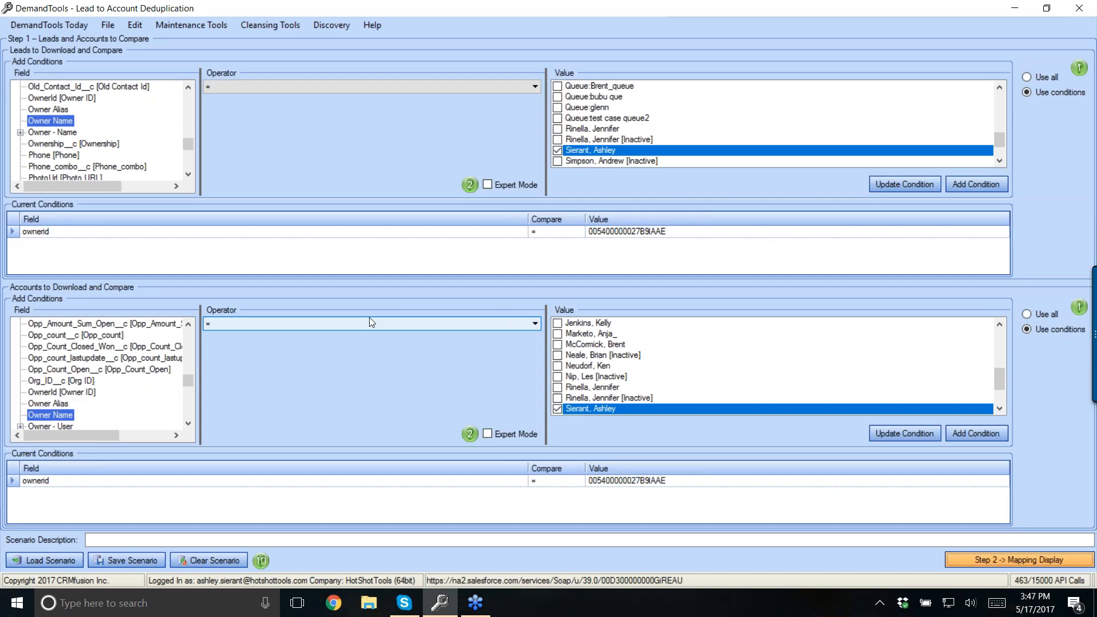
click(1017, 561)
click(1017, 560)
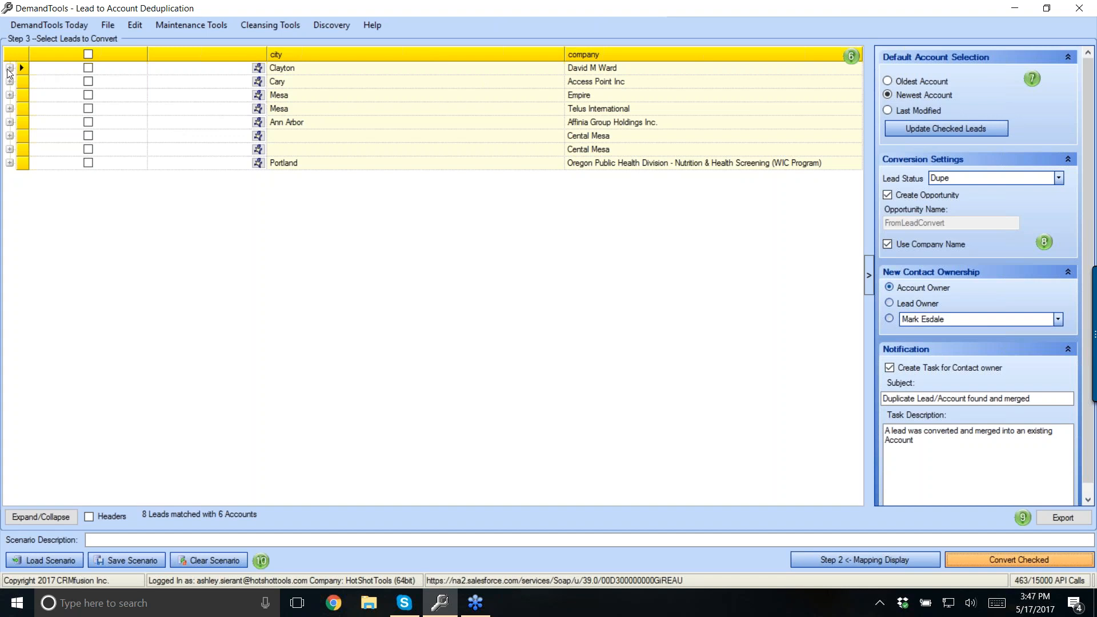
- Return to the mapping conditions, and add the lead Email field to the displayed lead fields
click(860, 560)
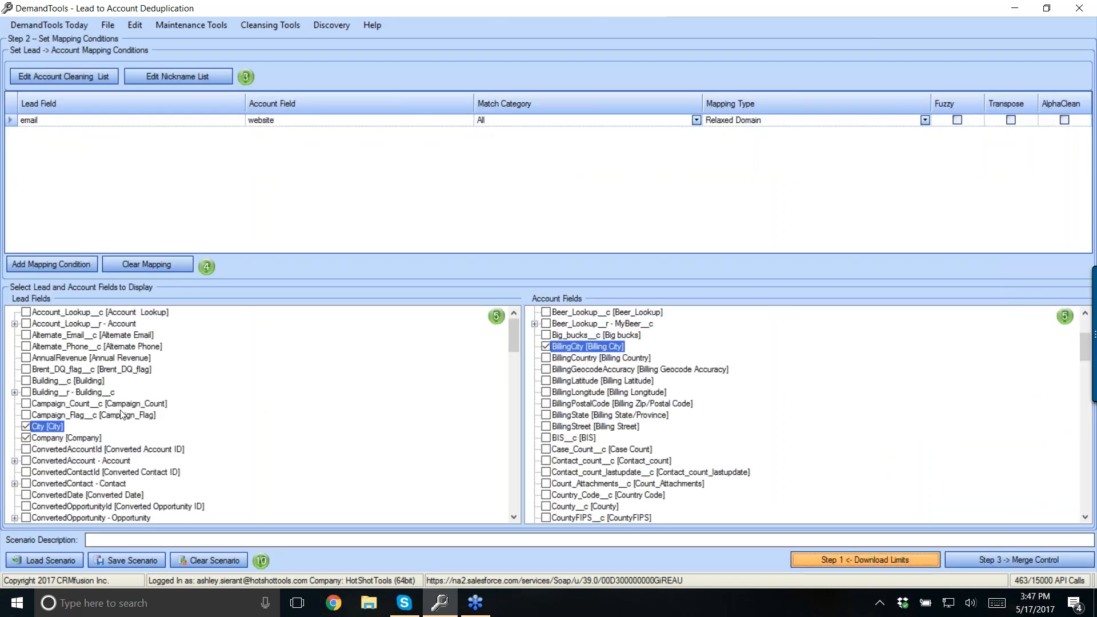
click(71, 378)
key(e)
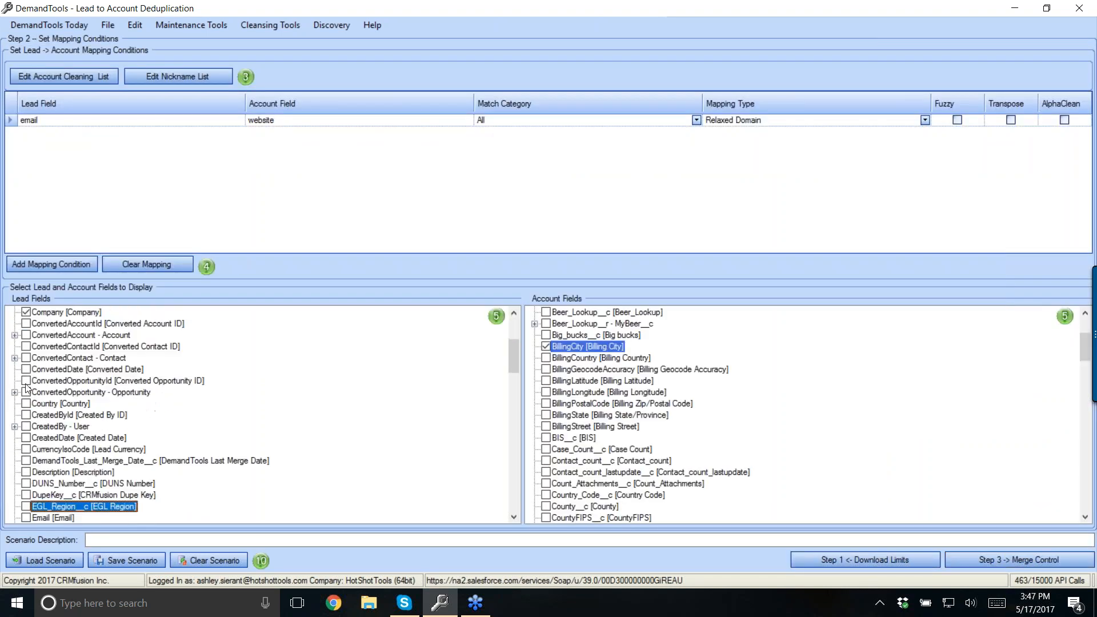
click(26, 518)
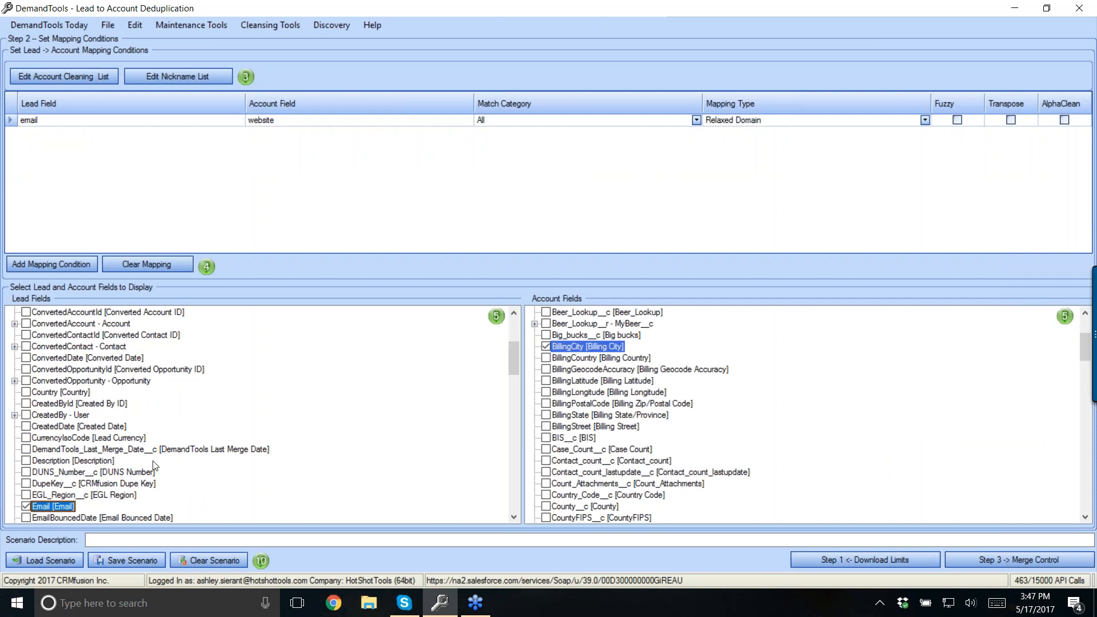
- Add the account Website field to the displayed account fields, and proceed to the merge control
click(574, 473)
scroll(576, 476, down, 1)
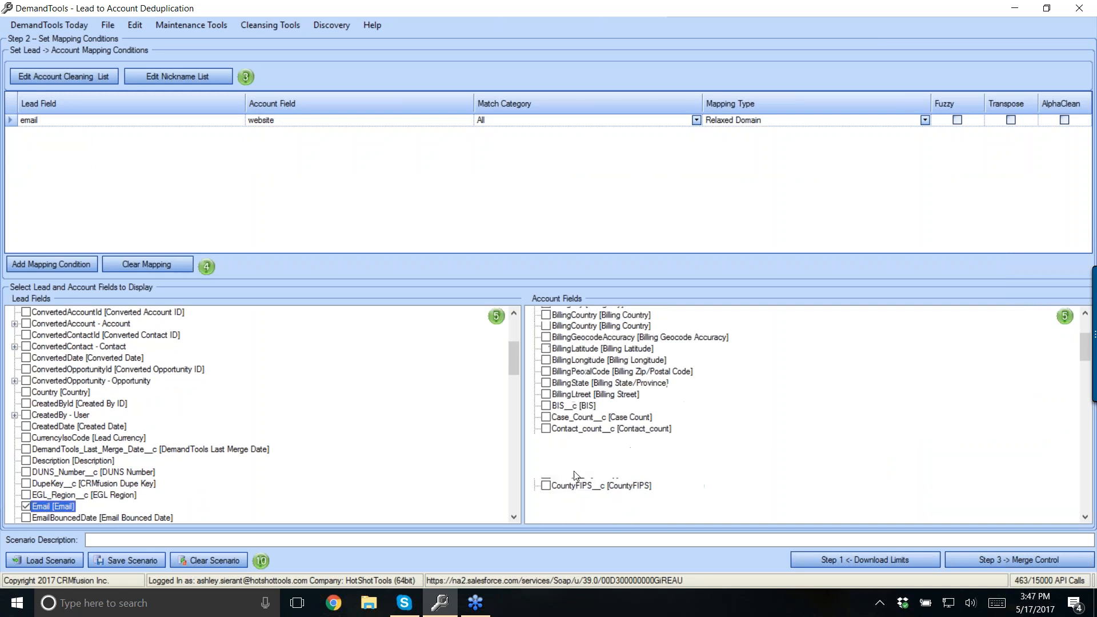
key(w)
click(547, 507)
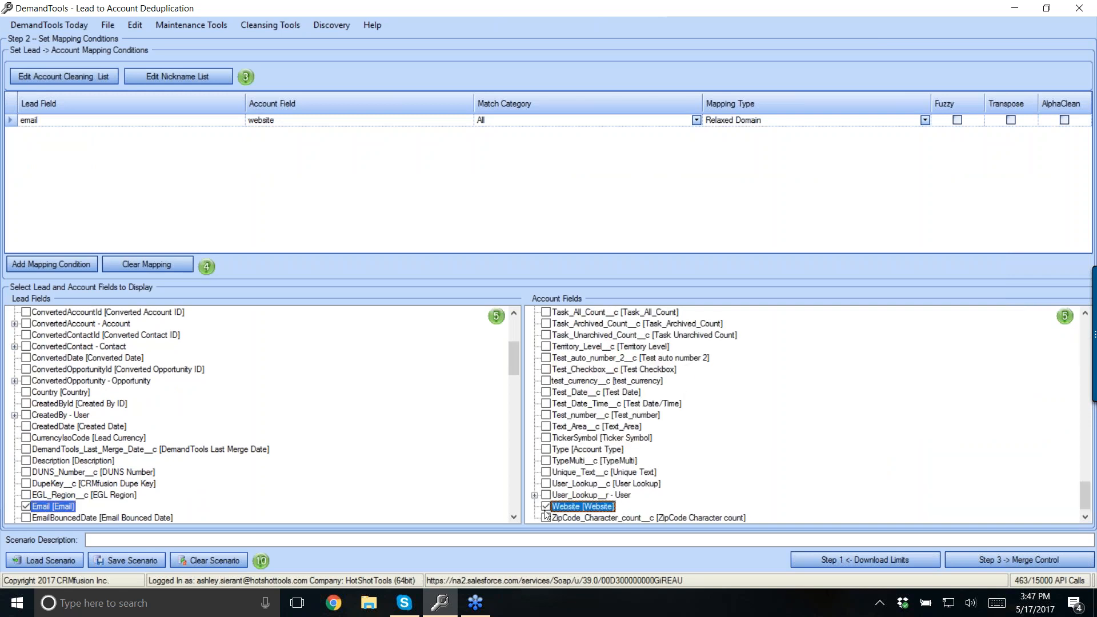
click(987, 561)
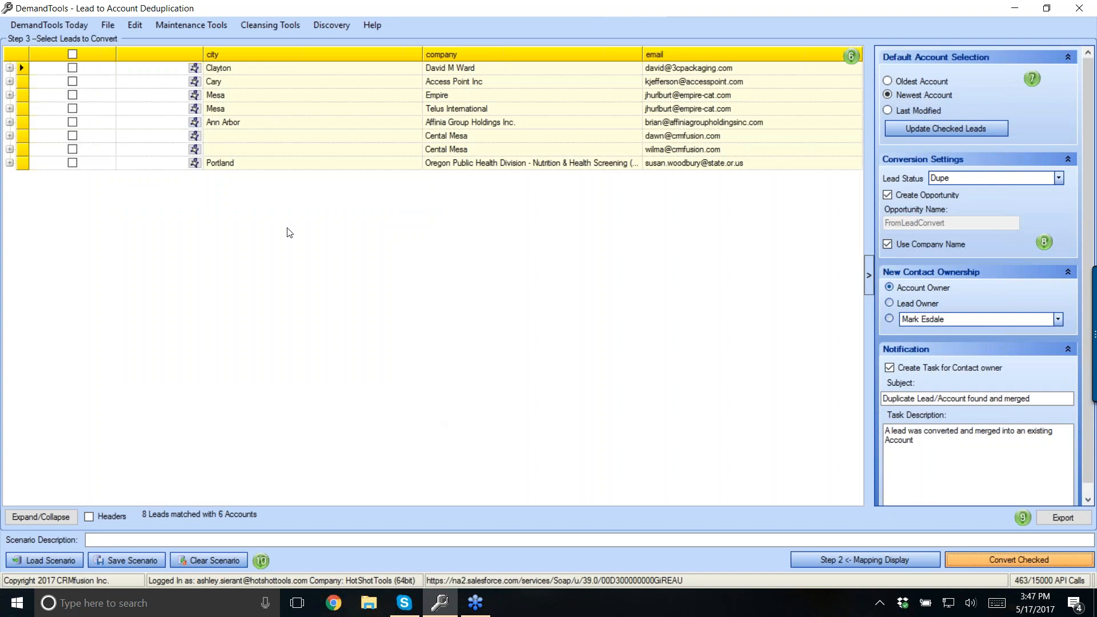
- Expand the Clayton and Cary leads to compare their email domains with the matched accounts' websites
click(10, 68)
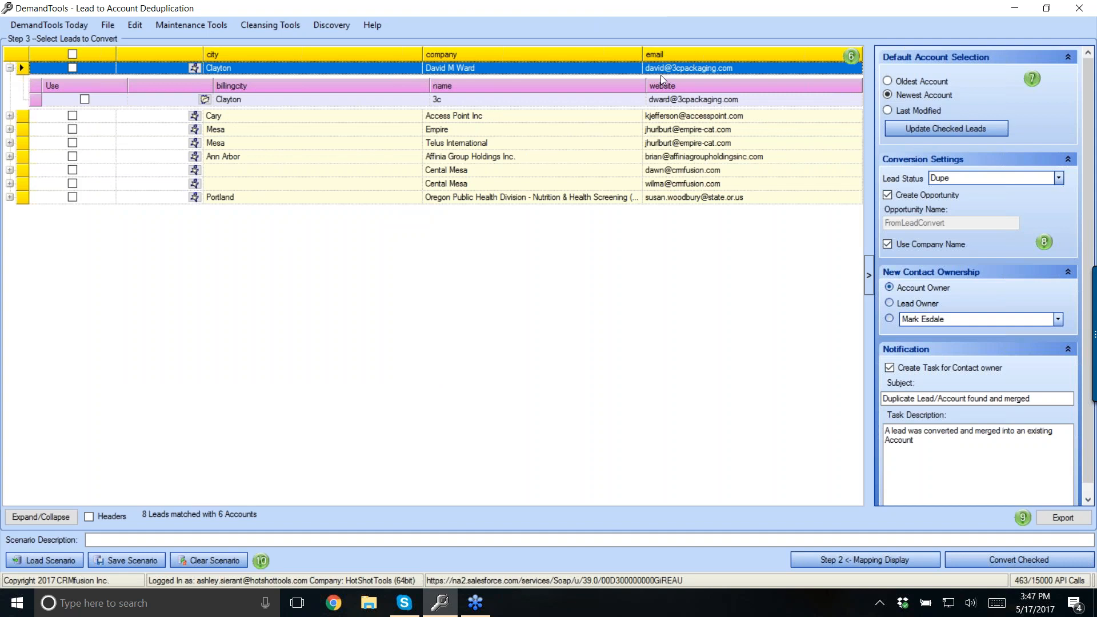
click(10, 115)
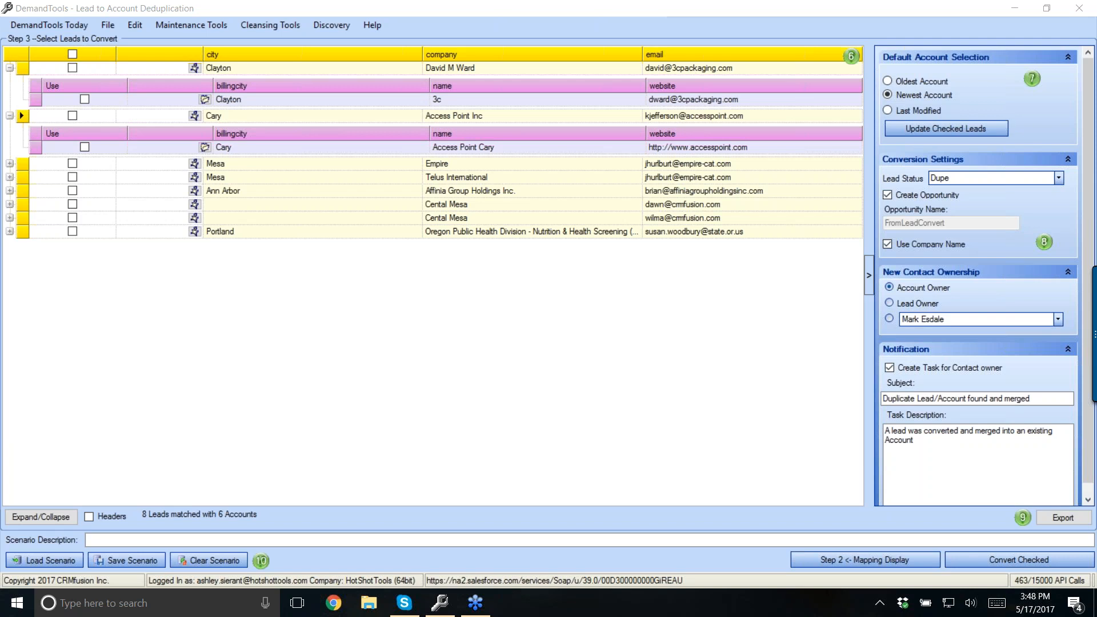
click(745, 315)
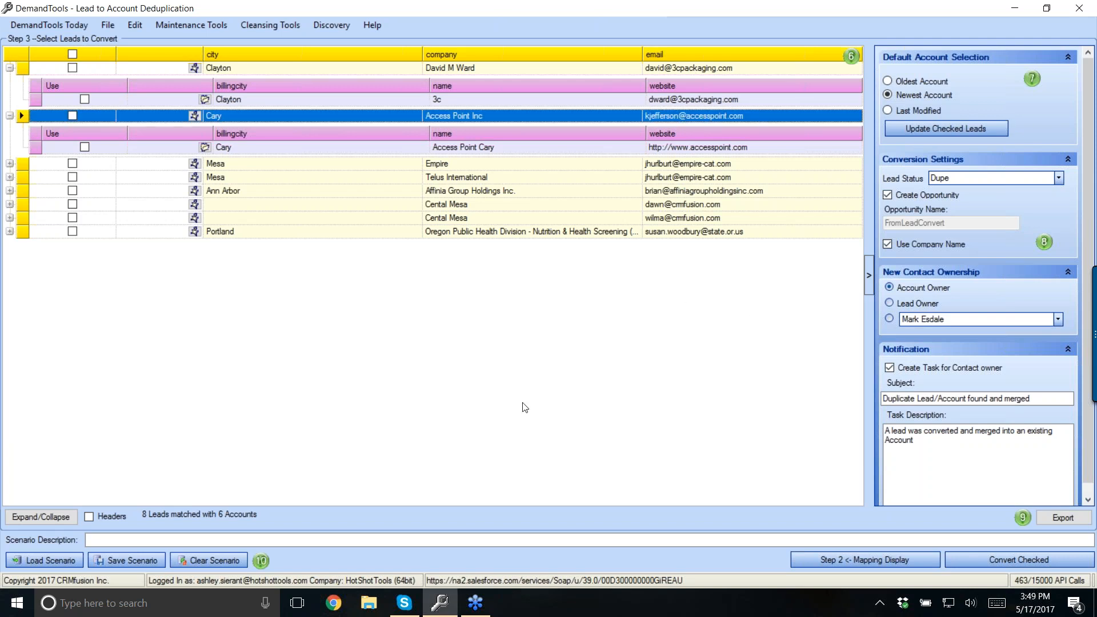
- Clear the Lead to Account Deduplication scenario, and open the Mass Lead Convert module
click(204, 560)
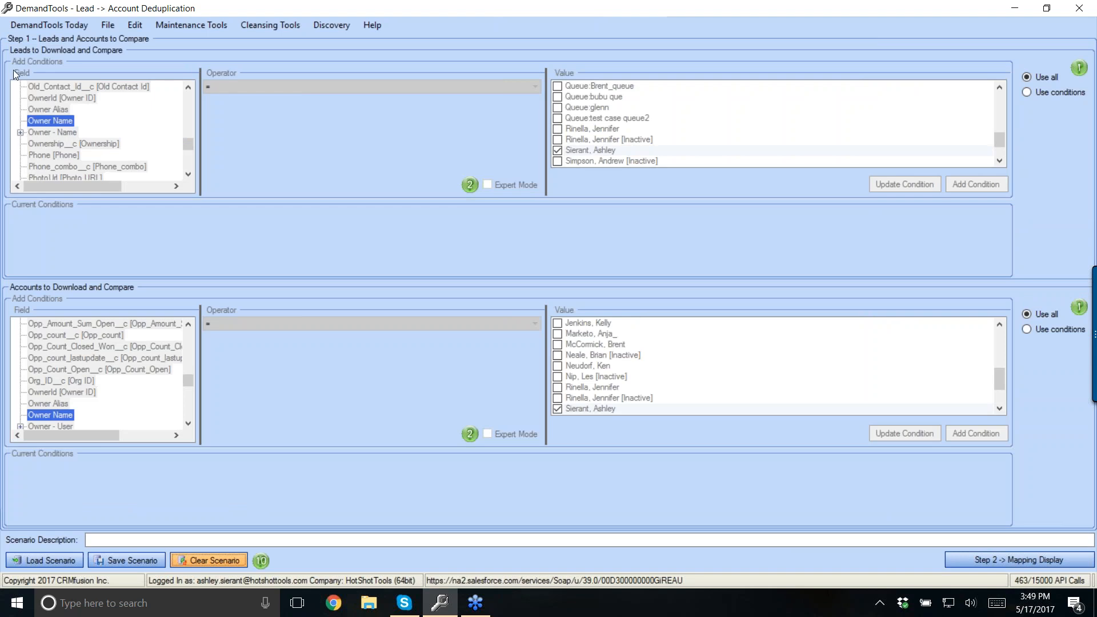
click(59, 25)
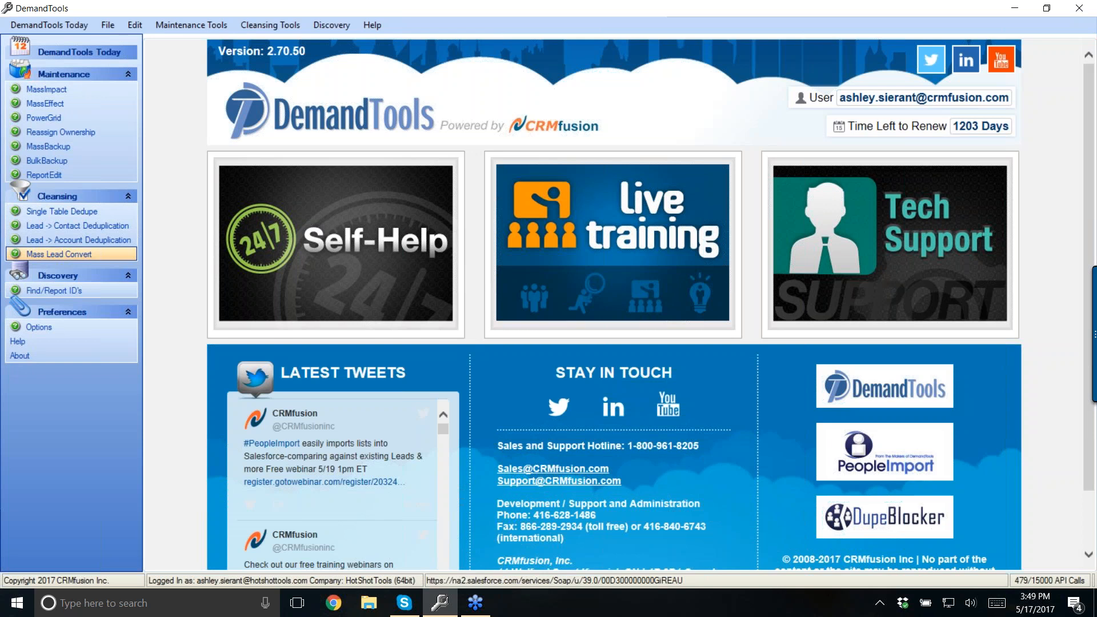
click(58, 257)
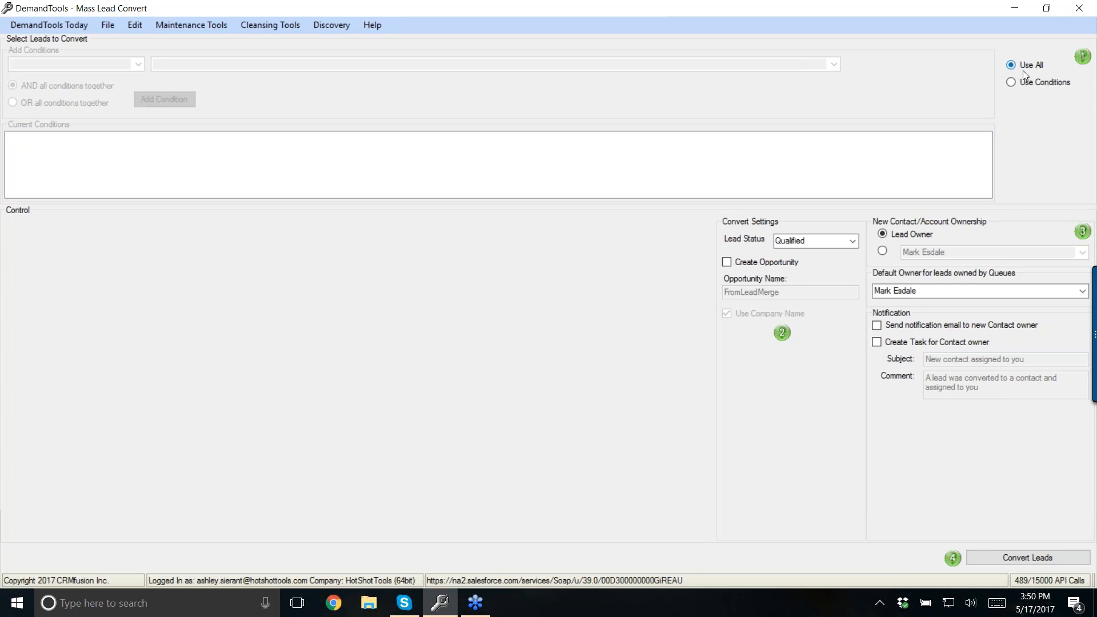
- Restrict the leads to convert with a condition that Created Date falls in This Week
click(1013, 85)
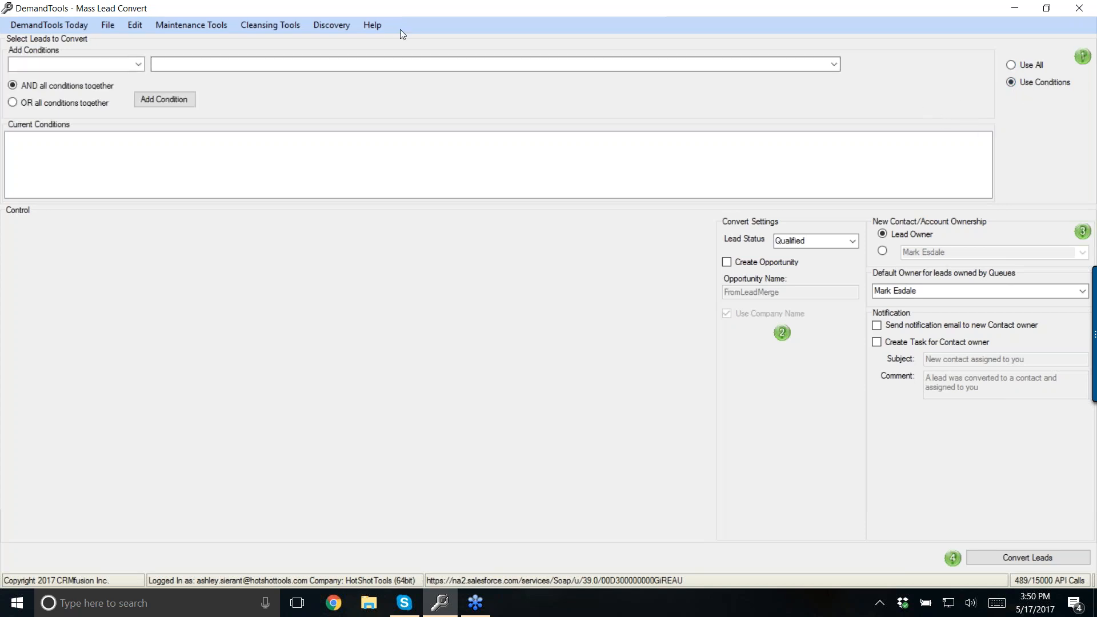
click(139, 63)
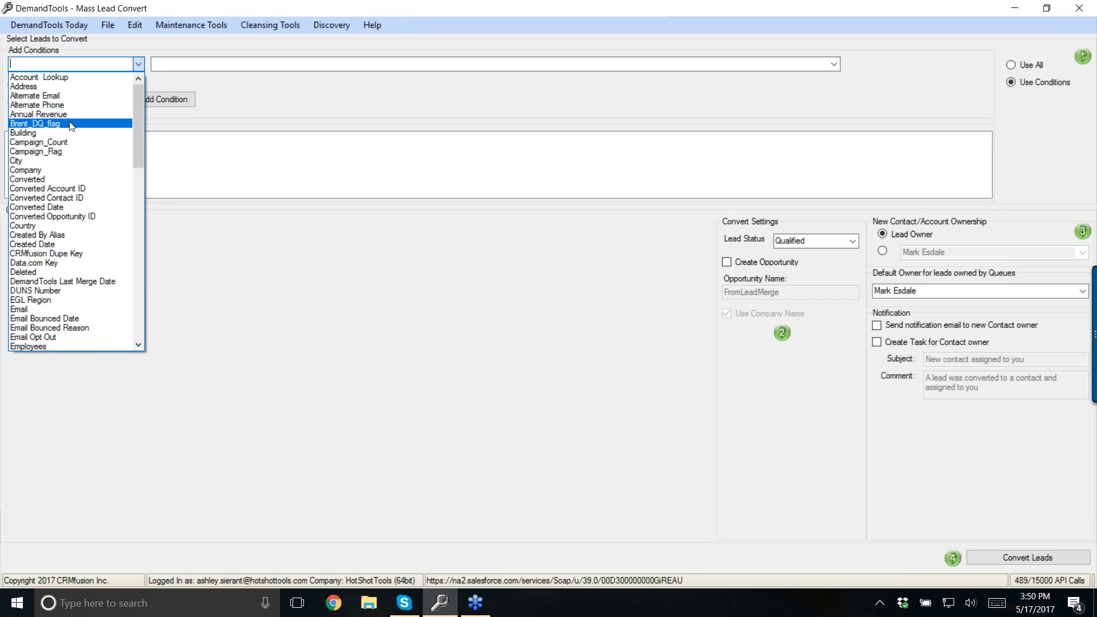
click(50, 245)
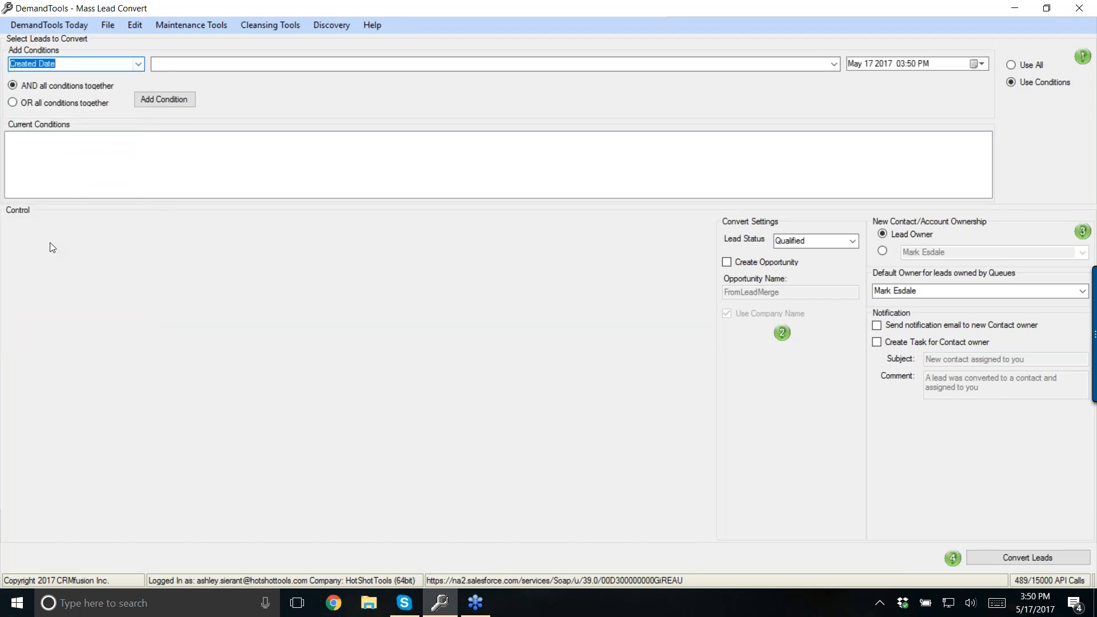
click(834, 63)
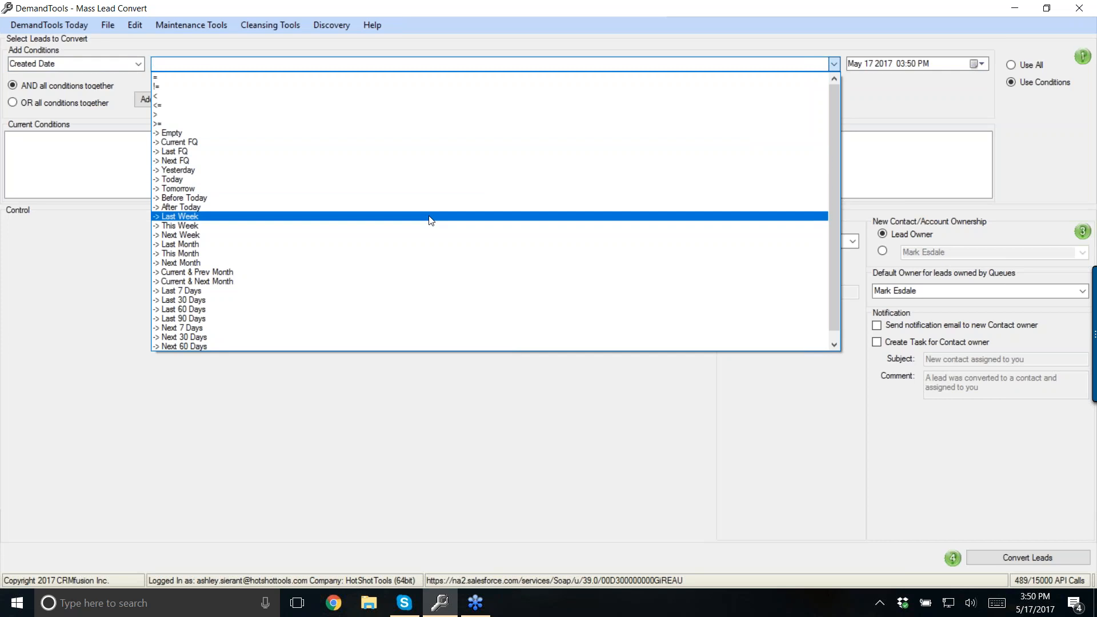
click(169, 227)
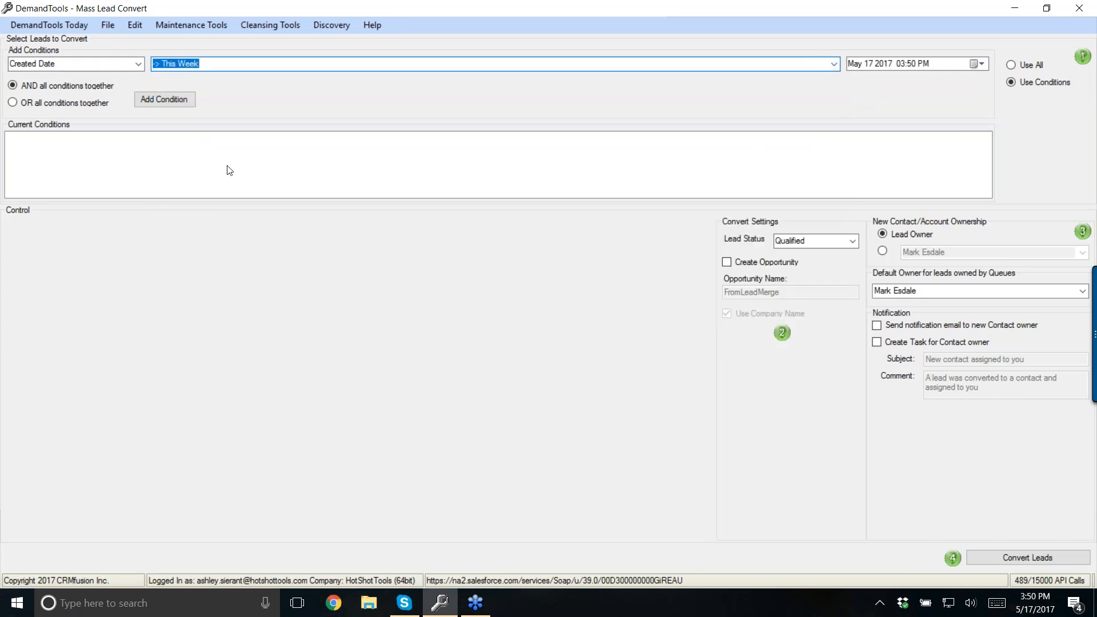
click(177, 101)
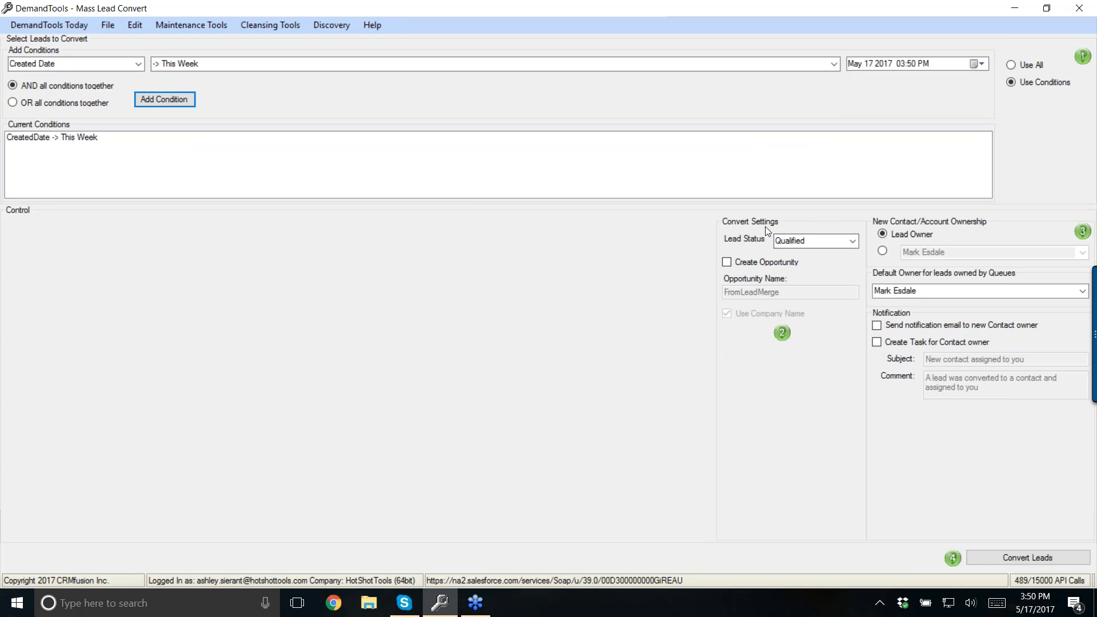
- Enable opportunity creation using the company name, and assign new contact and account ownership to the Lead Owner
click(727, 262)
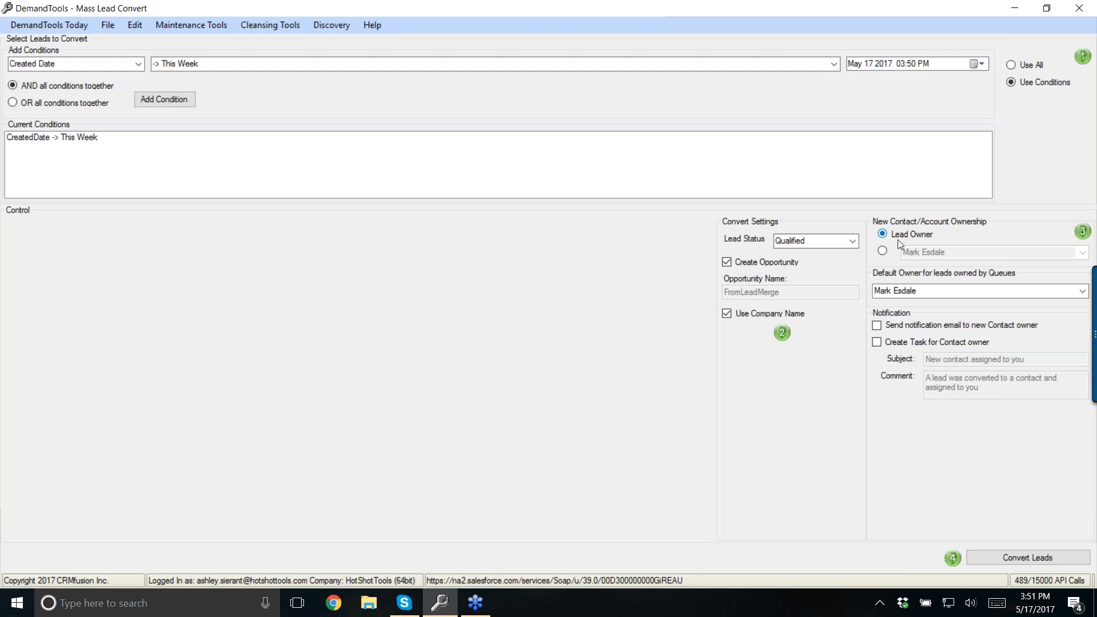
click(881, 249)
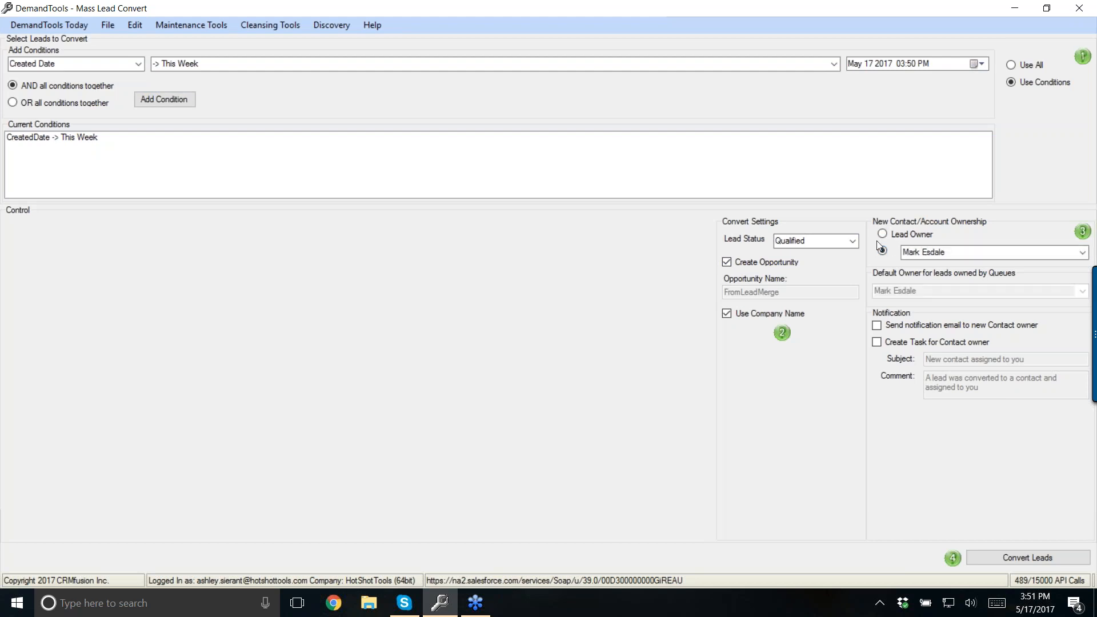
click(901, 237)
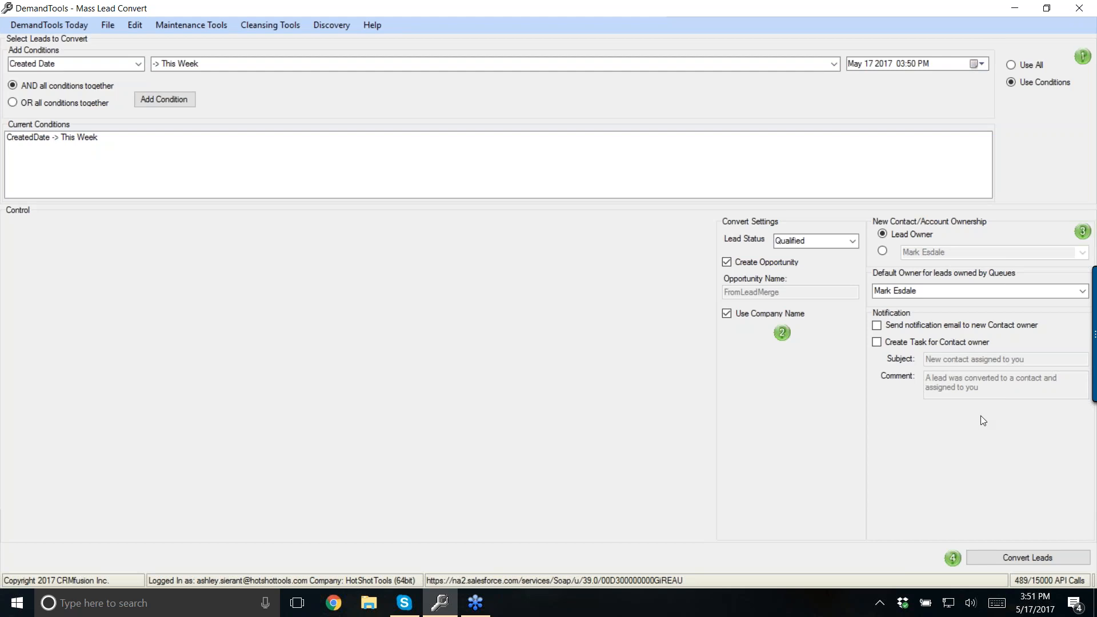
- Run the mass lead conversion, confirm it, and dismiss the completion report
click(1026, 560)
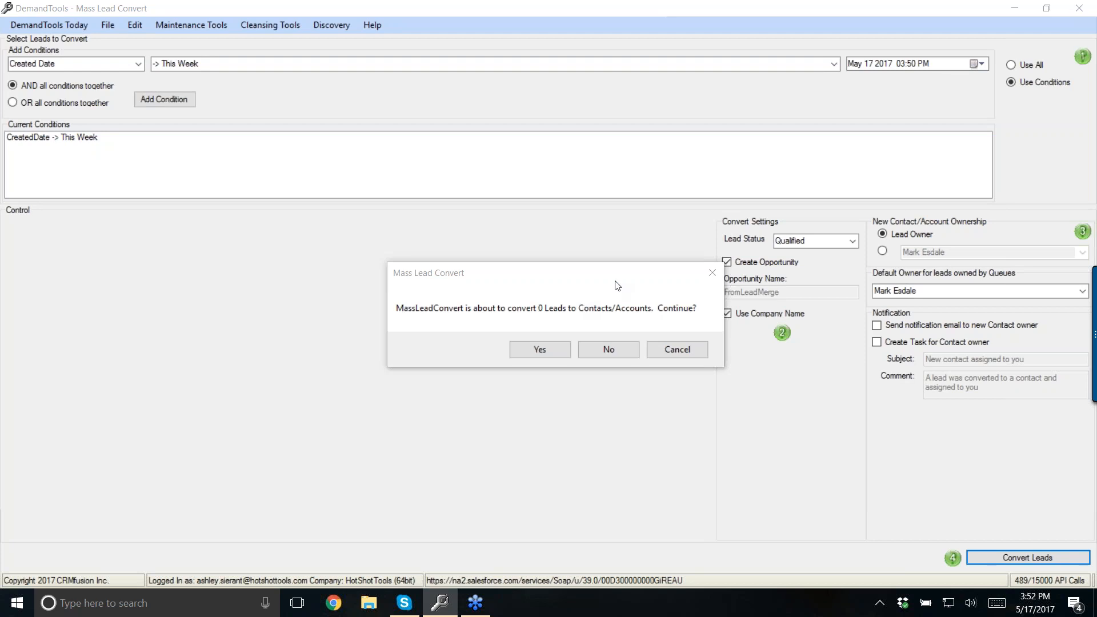
click(549, 351)
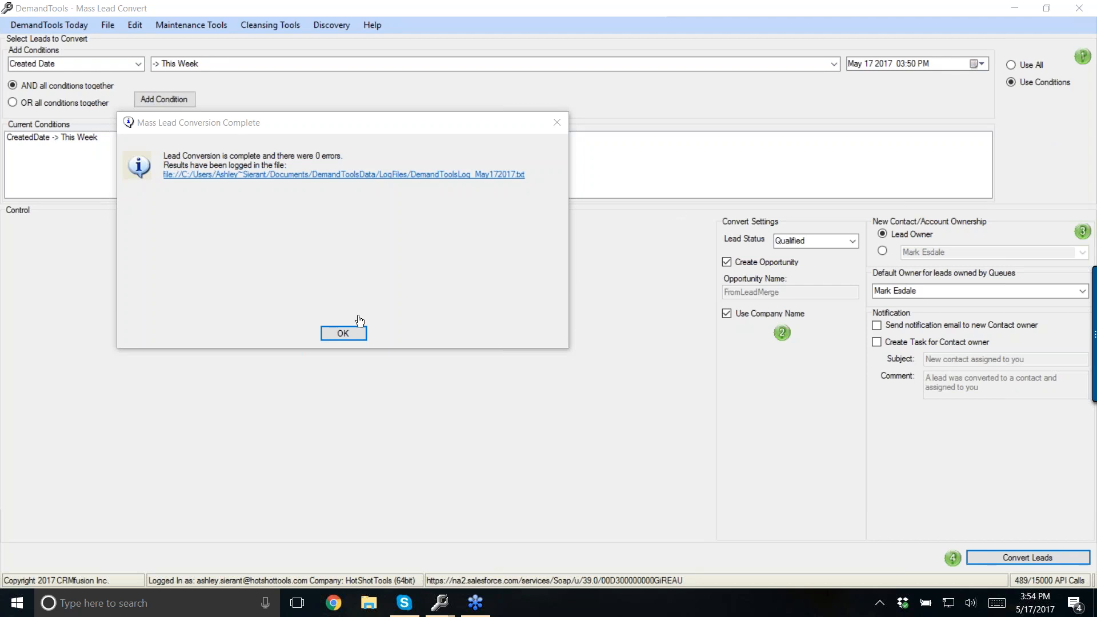
click(342, 334)
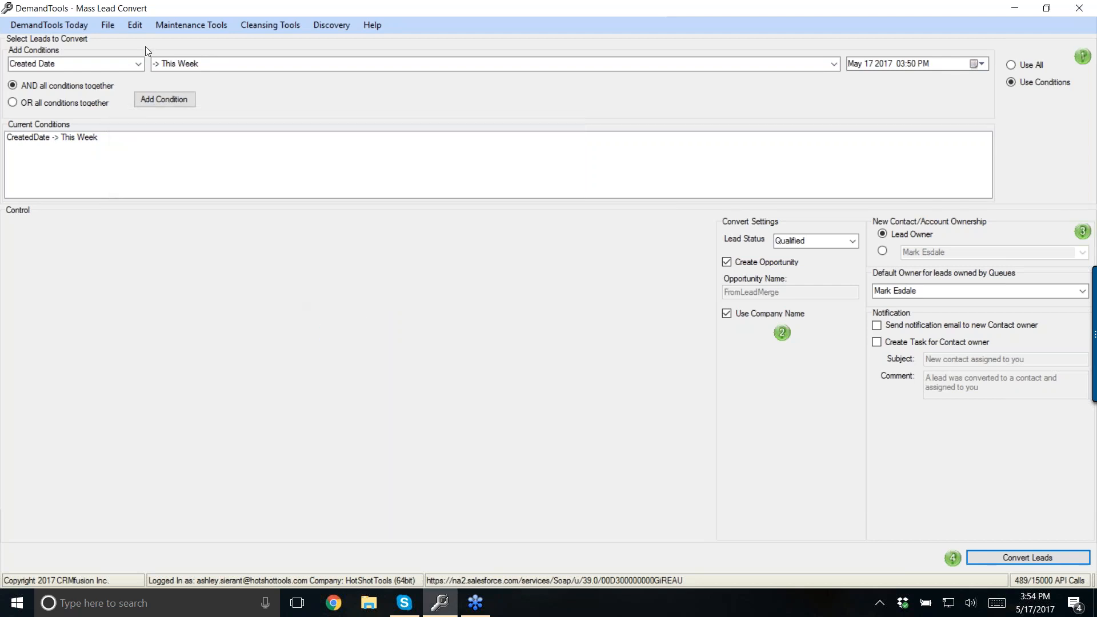
- Return to DemandTools Today, and open the live training calendar to view the May 2017 sessions
click(55, 26)
click(613, 243)
scroll(846, 297, down, 4)
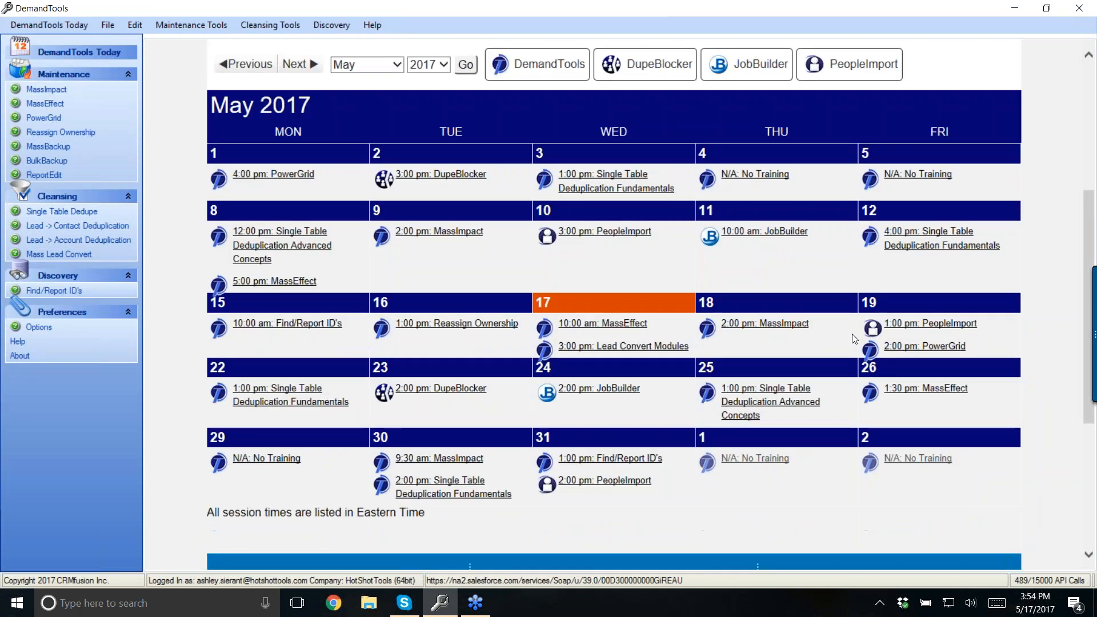
scroll(855, 339, down, 1)
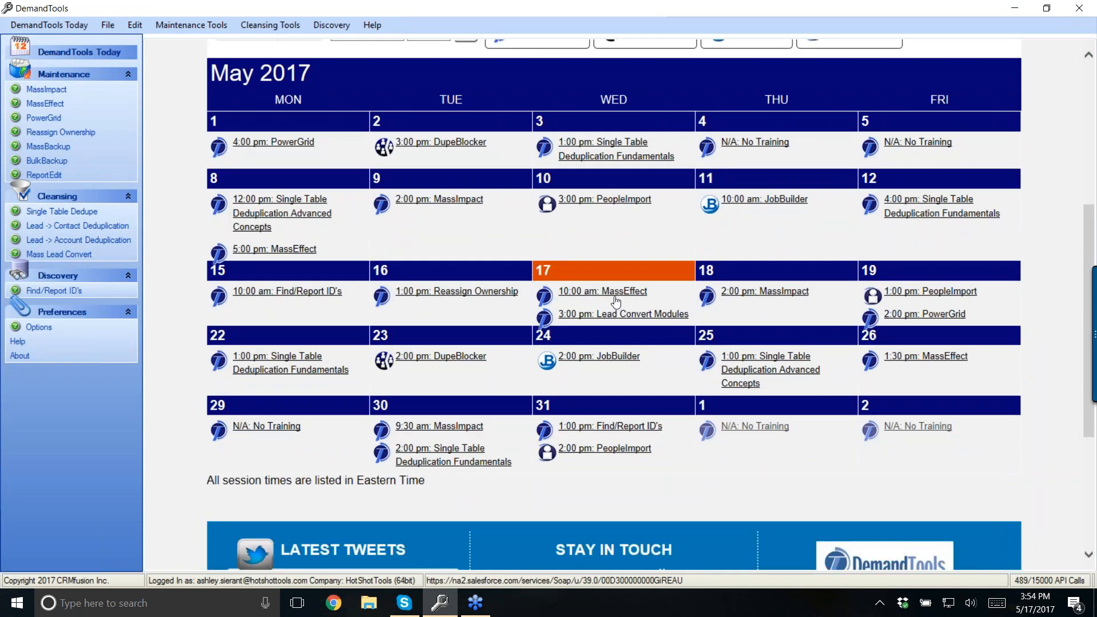